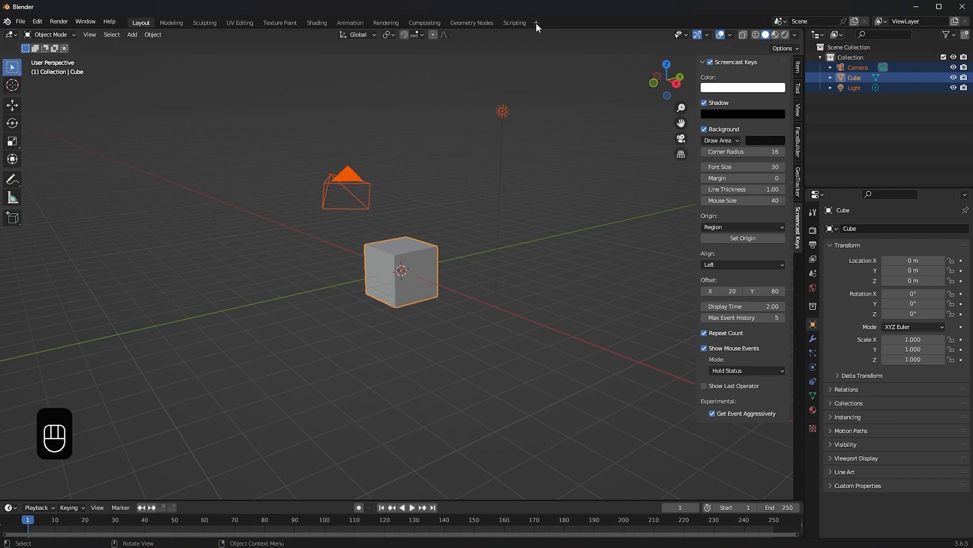
# Step: Add a Motion Tracking workspace from the VFX category and adjust the clip editor's layout
pyautogui.click(535, 24)
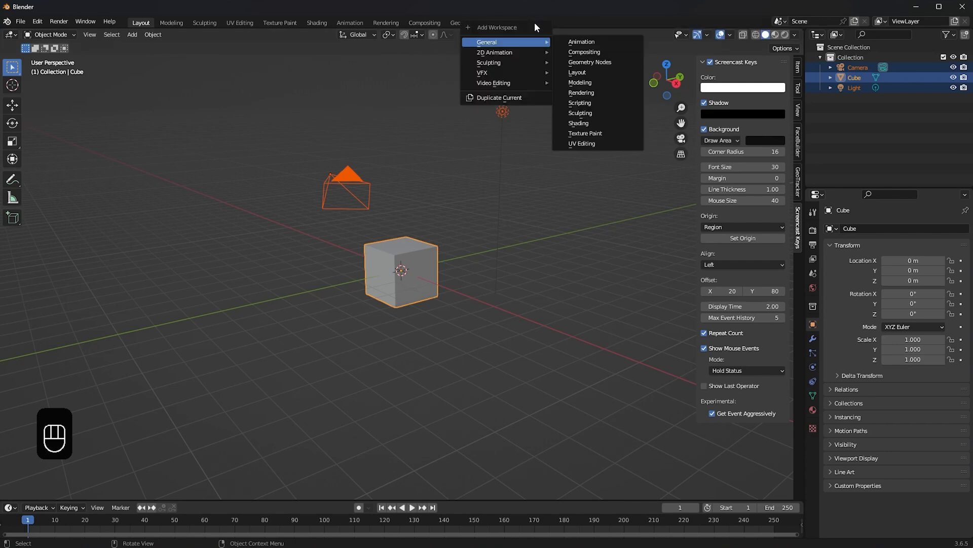
pyautogui.moveTo(495, 72)
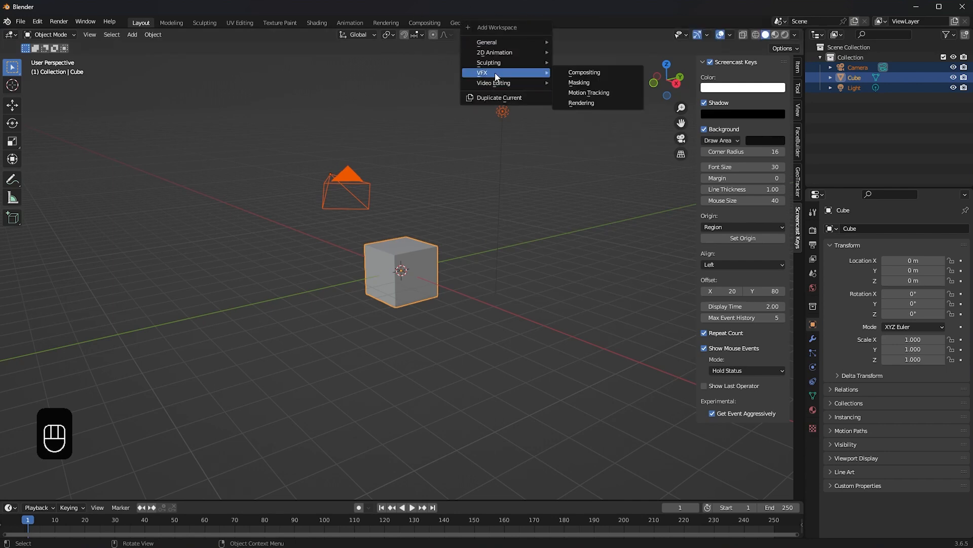
pyautogui.click(588, 93)
pyautogui.moveTo(485, 178); pyautogui.dragTo(484, 193)
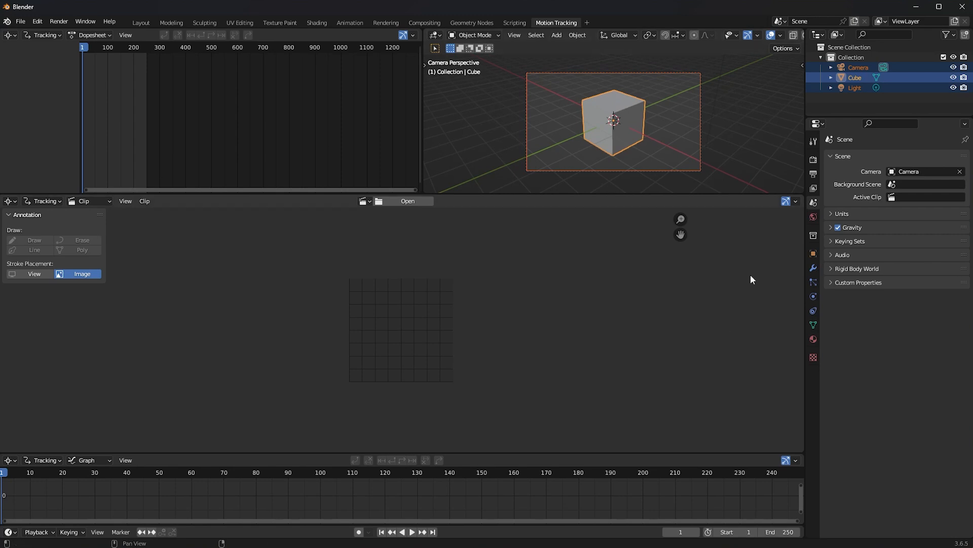
# Step: Load the image sequence starting with DESC_00000.png as the clip and frame it in the clip editor
pyautogui.click(408, 201)
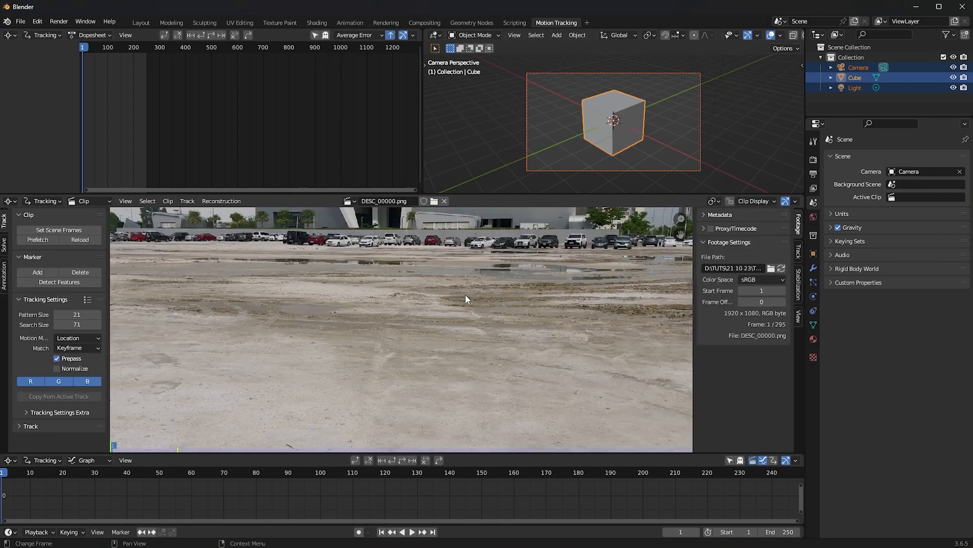
pyautogui.press('f')
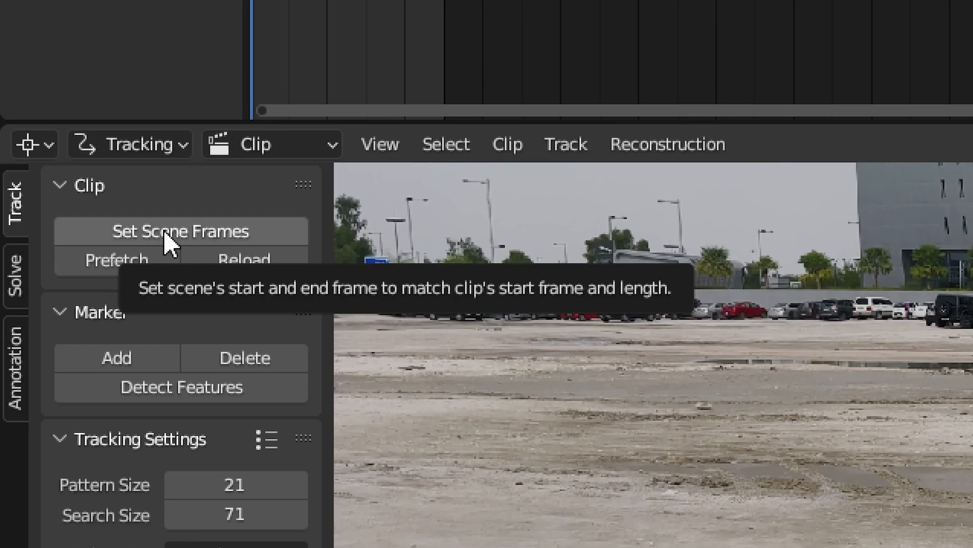
# Step: Match the scene frame range to the clip, prefetch its frames, and return the playhead to frame 1
pyautogui.click(165, 235)
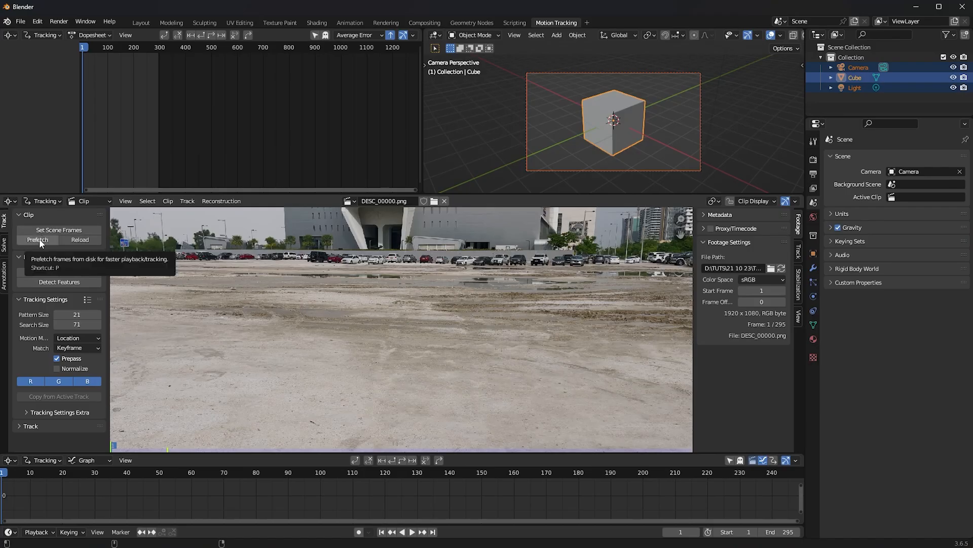
pyautogui.click(39, 239)
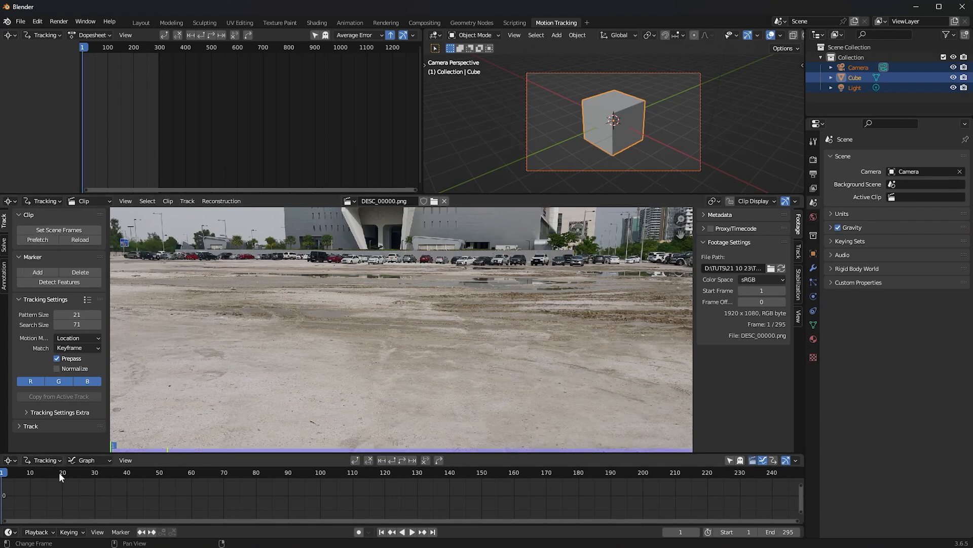
pyautogui.moveTo(16, 475)
pyautogui.mouseDown()
pyautogui.moveTo(169, 477)
pyautogui.moveTo(2, 479)
pyautogui.mouseUp()
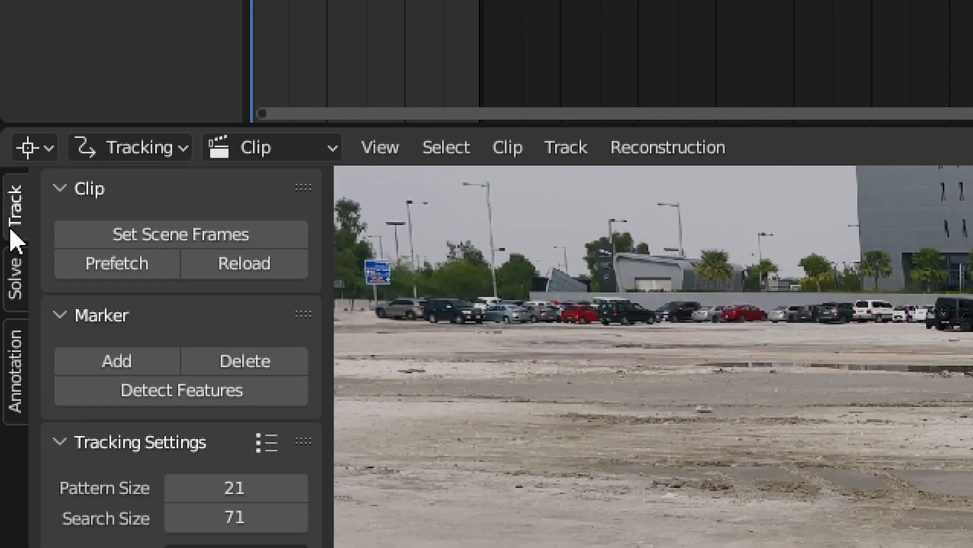
# Step: Detect trackable features automatically on the first frame of the clip
pyautogui.click(14, 360)
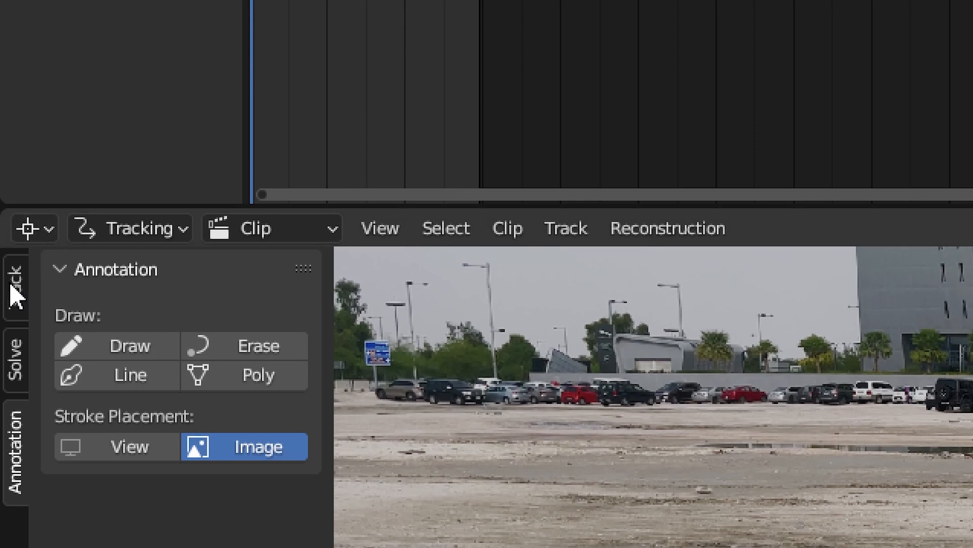
pyautogui.click(17, 187)
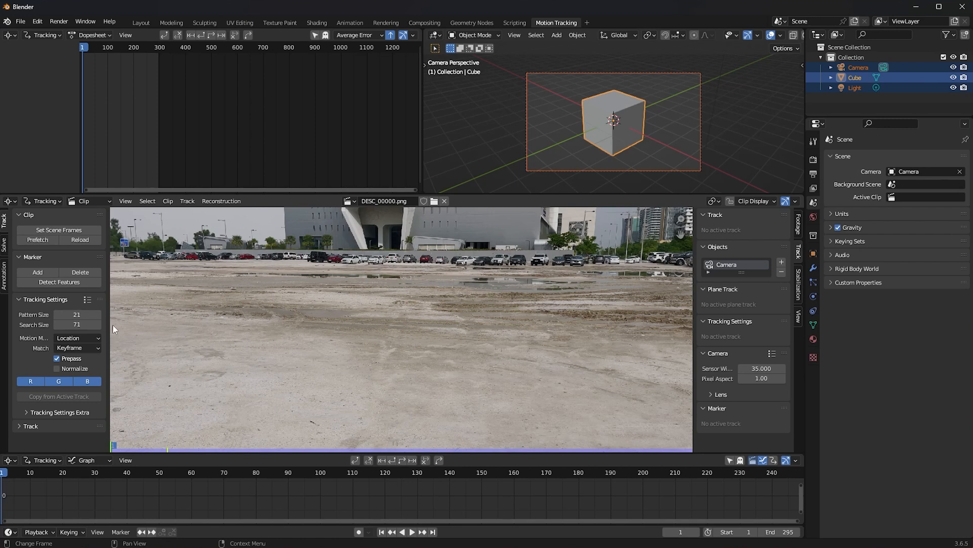
pyautogui.click(62, 284)
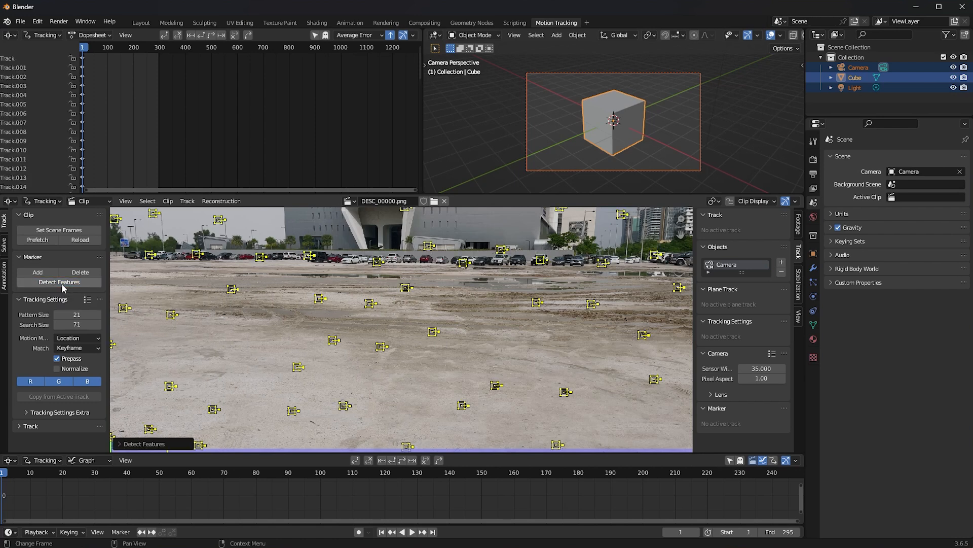
pyautogui.scroll(-3, 517, 321)
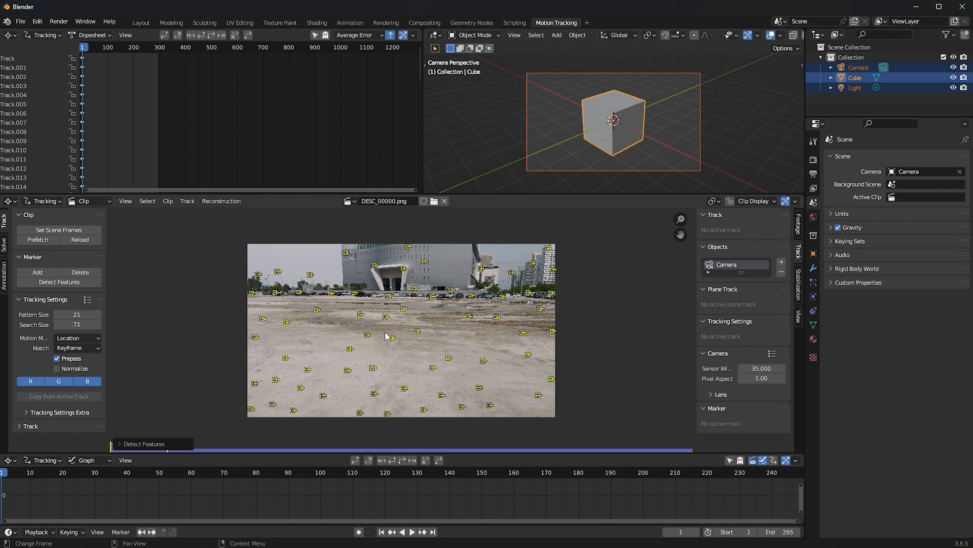
# Step: Select a single marker on the ground and set the default tracking search size to 55
pyautogui.scroll(5, 386, 336)
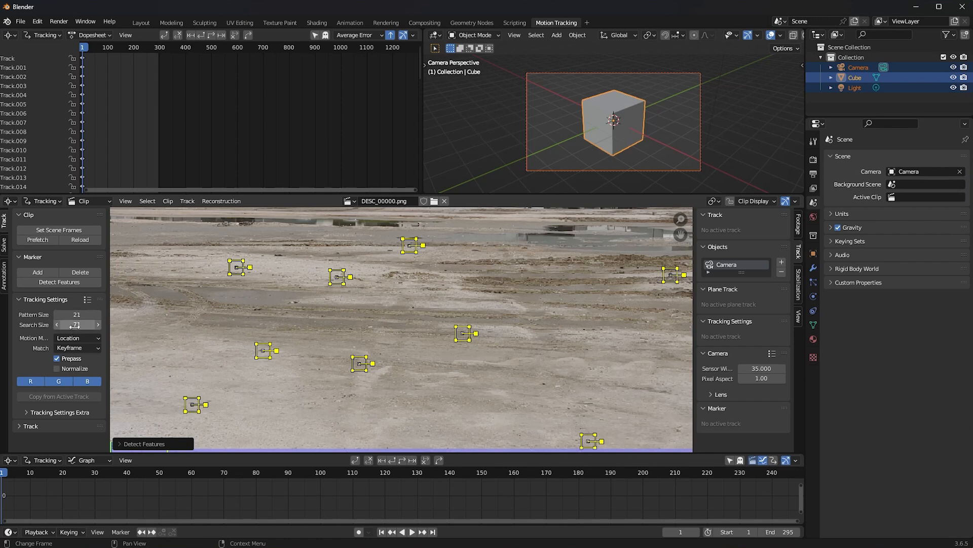
pyautogui.click(365, 356)
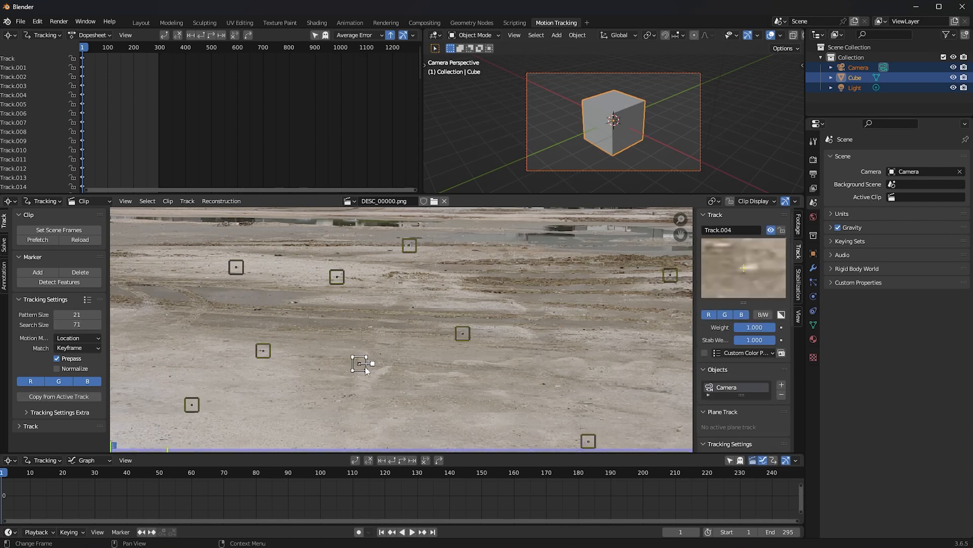
pyautogui.moveTo(76, 325)
pyautogui.mouseDown()
pyautogui.moveTo(96, 324)
pyautogui.moveTo(66, 324)
pyautogui.mouseUp()
# Step: Show marker search areas in the clip display and enlarge the search area of the selected ground marker
pyautogui.click(754, 201)
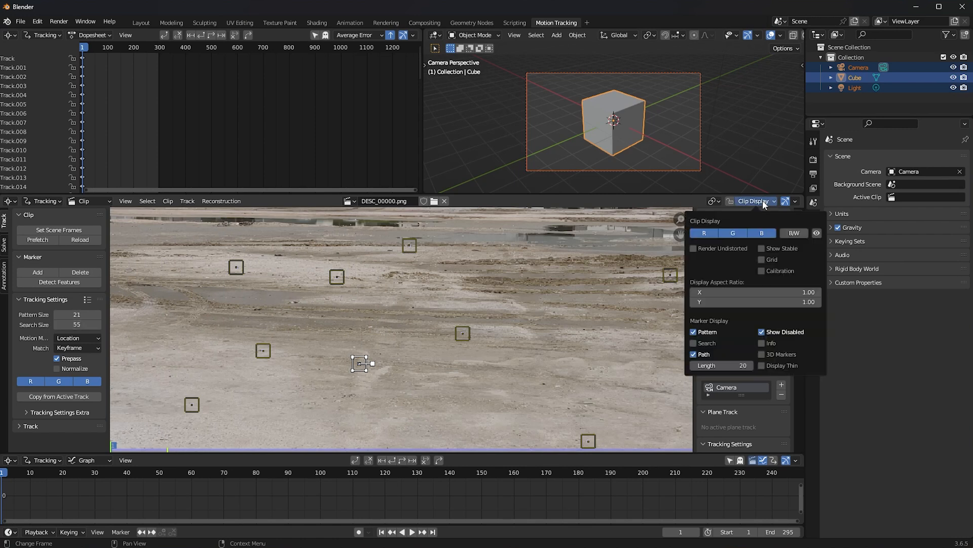
pyautogui.click(694, 343)
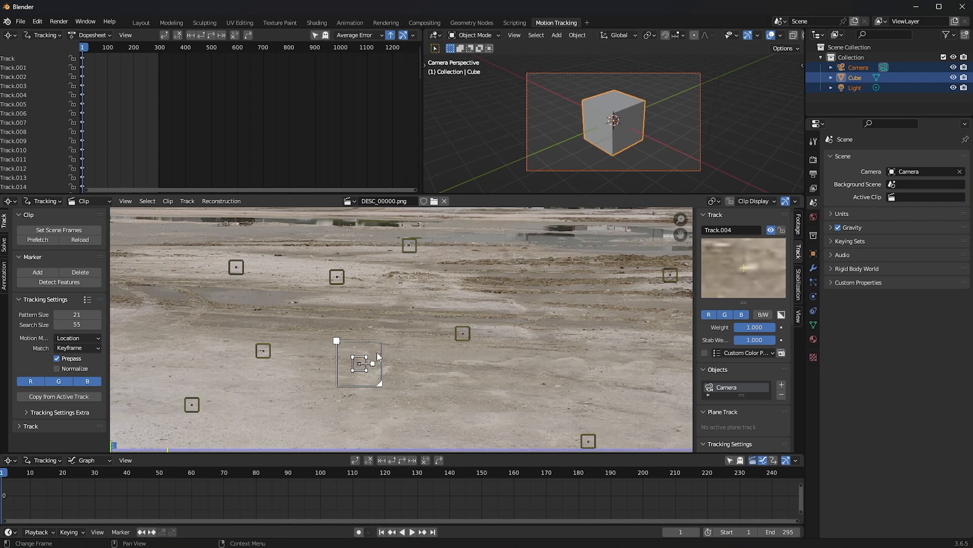
pyautogui.moveTo(382, 386); pyautogui.dragTo(400, 403)
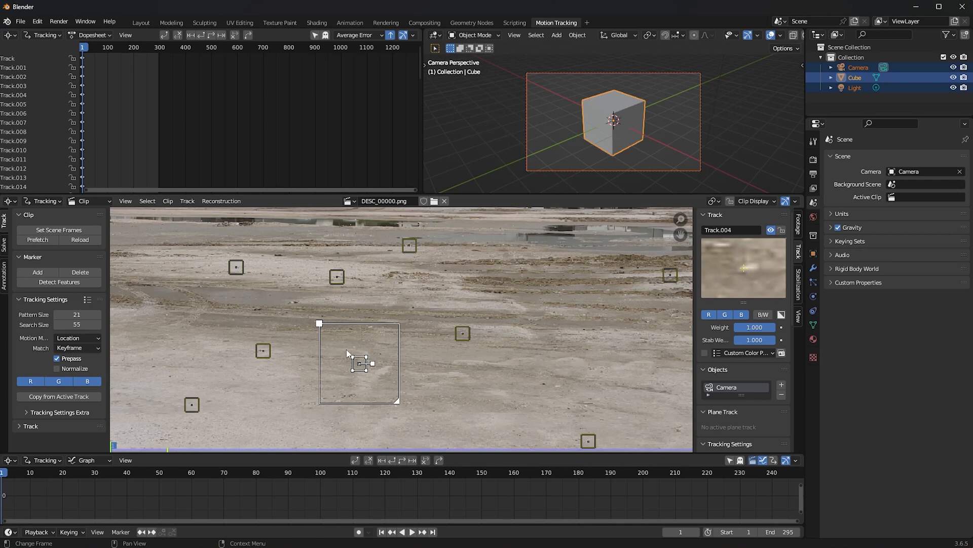
# Step: Run feature detection again with the placement set to Whole Frame
pyautogui.scroll(-5, 379, 344)
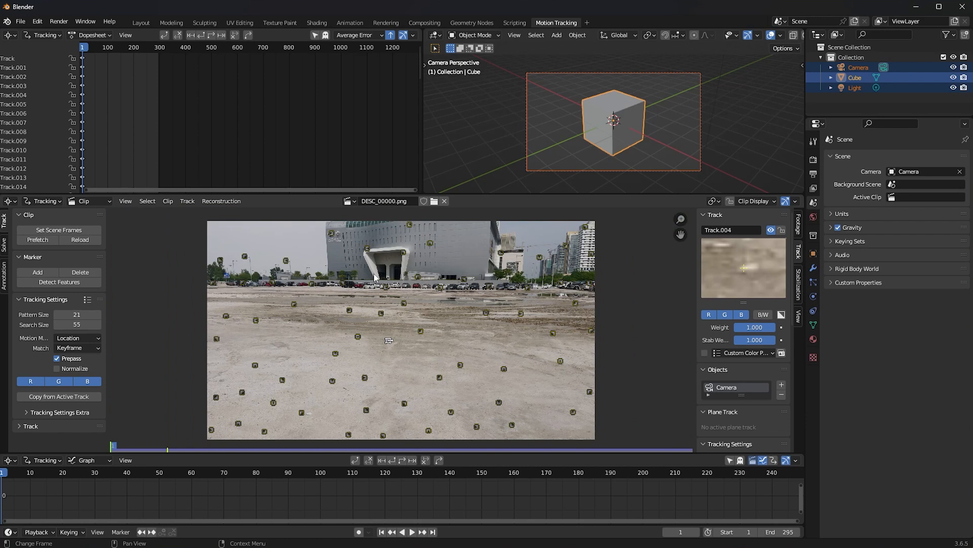
pyautogui.click(91, 282)
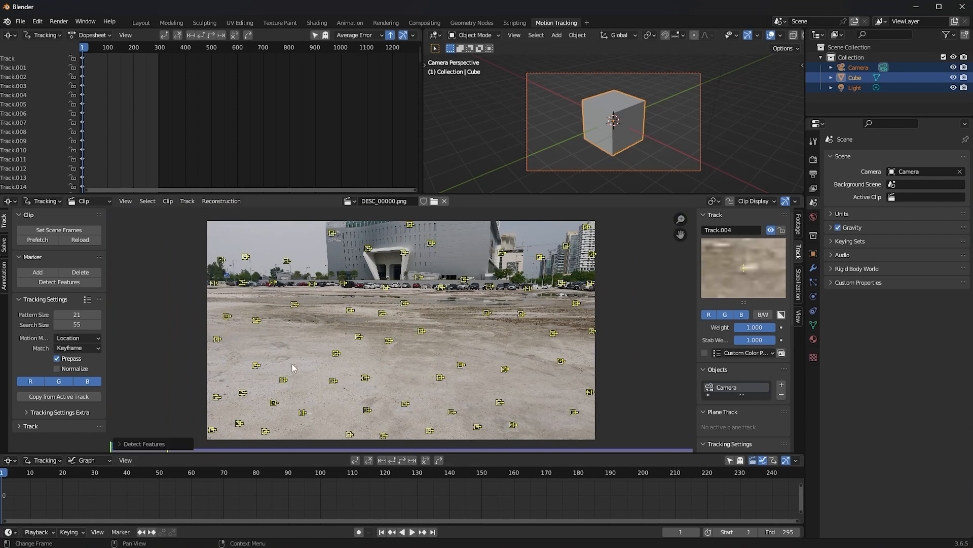
pyautogui.click(121, 445)
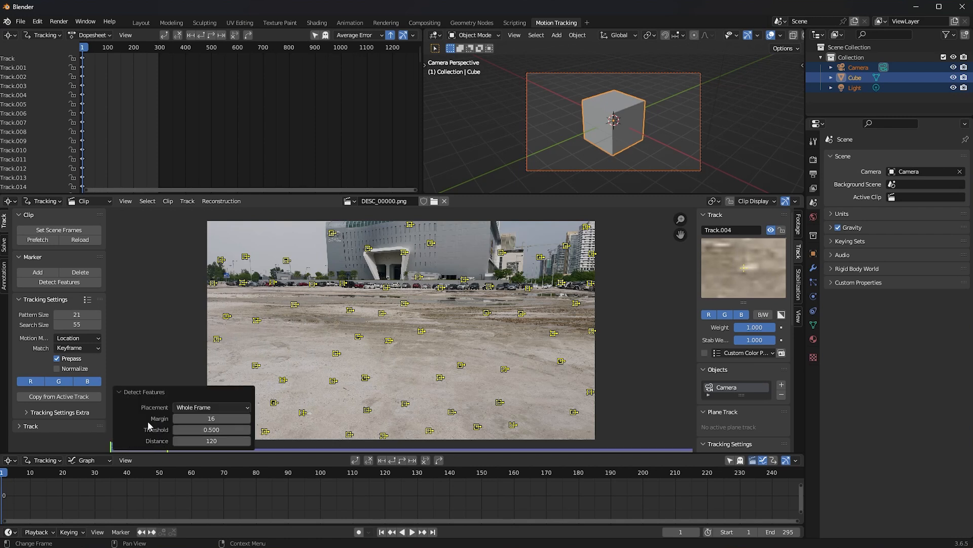
pyautogui.click(208, 407)
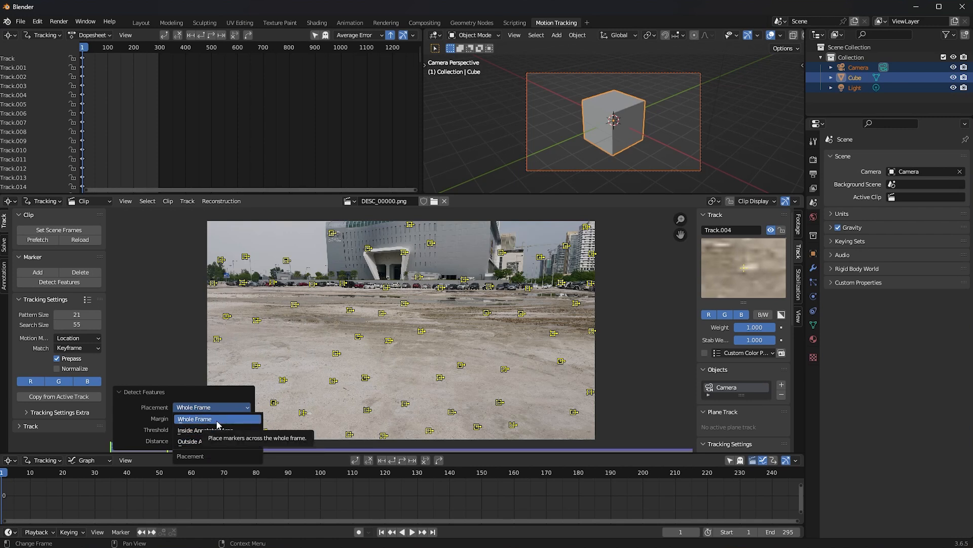
pyautogui.click(216, 420)
# Step: Draw a freehand annotation loop around the central area of the ground in the footage
pyautogui.click(4, 273)
pyautogui.click(37, 240)
pyautogui.moveTo(318, 304)
pyautogui.mouseDown()
pyautogui.moveTo(324, 391)
pyautogui.moveTo(525, 330)
pyautogui.moveTo(355, 298)
pyautogui.moveTo(330, 308)
pyautogui.mouseUp()
pyautogui.press('Escape')
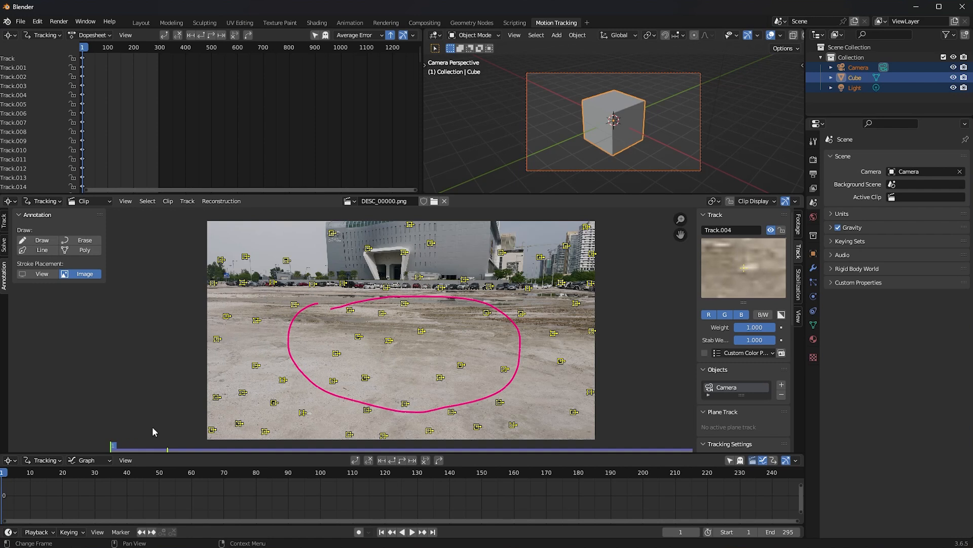
# Step: Detect features with the placement set to Inside Annotated Area
pyautogui.click(5, 221)
pyautogui.click(58, 282)
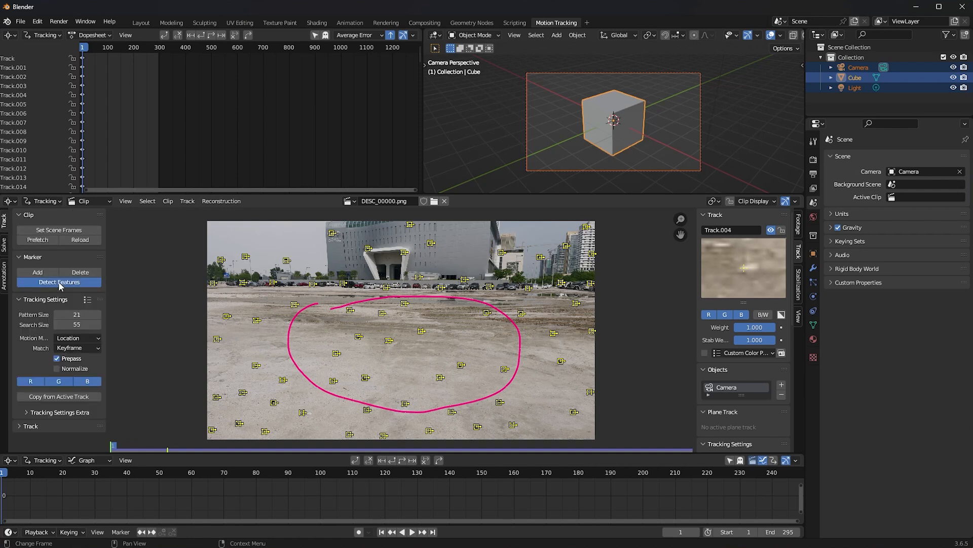
pyautogui.click(217, 407)
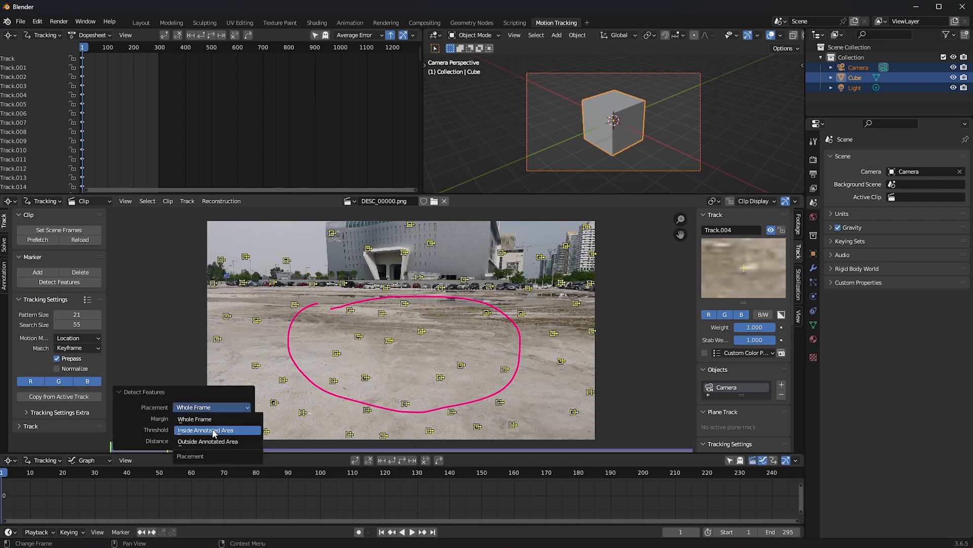
pyautogui.click(214, 431)
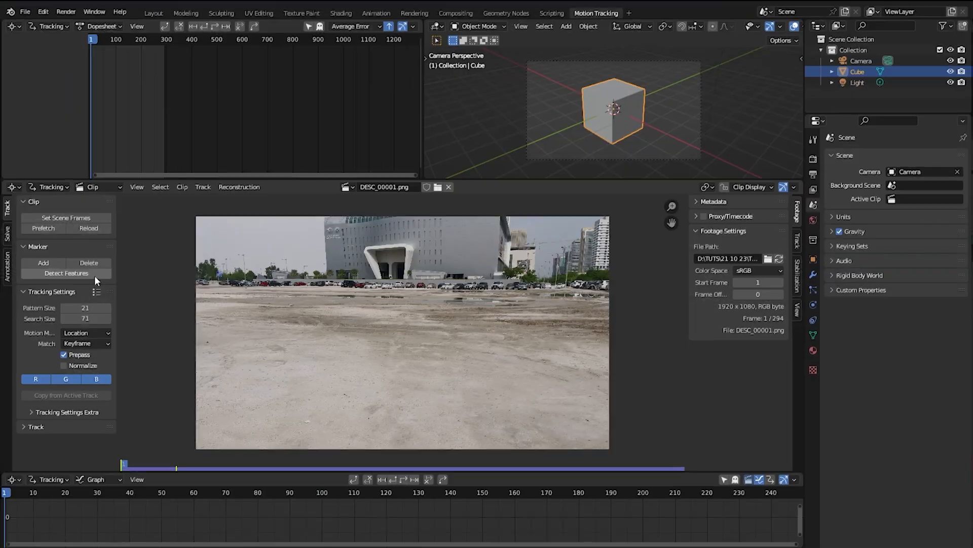
# Step: Try feature detection on the DESC_00001.png clip with different margin values, and undo the detection
pyautogui.click(93, 273)
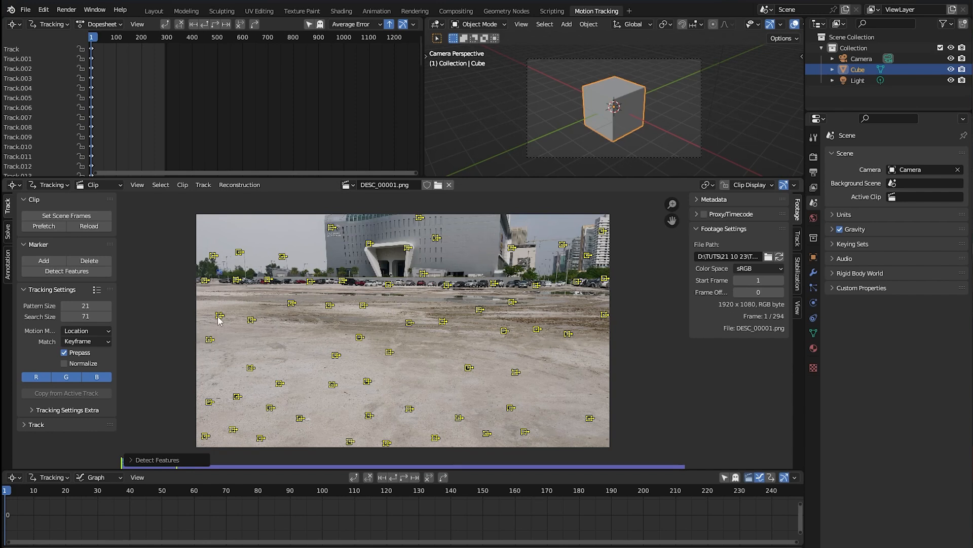
pyautogui.click(133, 460)
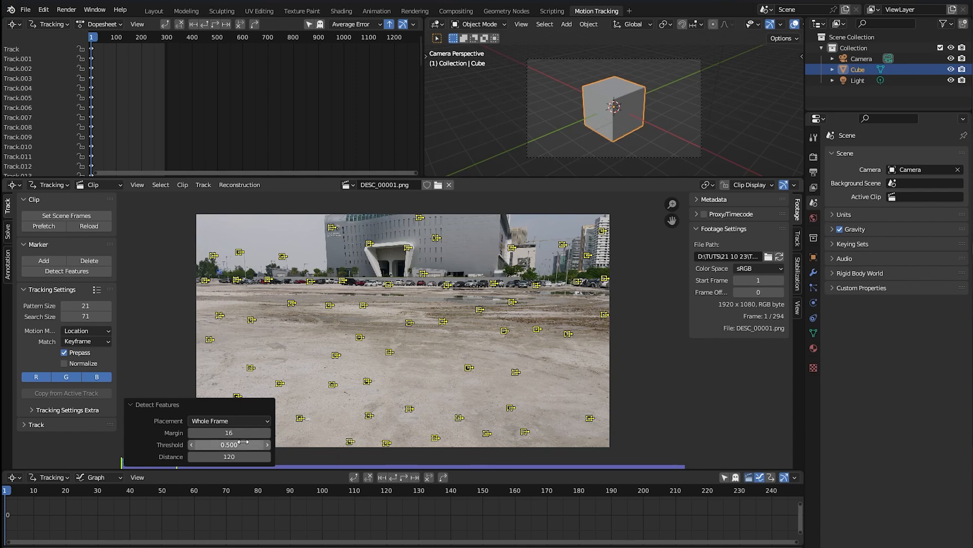
pyautogui.click(229, 432)
pyautogui.write('2')
pyautogui.press('Return')
pyautogui.moveTo(228, 433); pyautogui.dragTo(297, 433)
pyautogui.hotkey('ctrl', 'z')
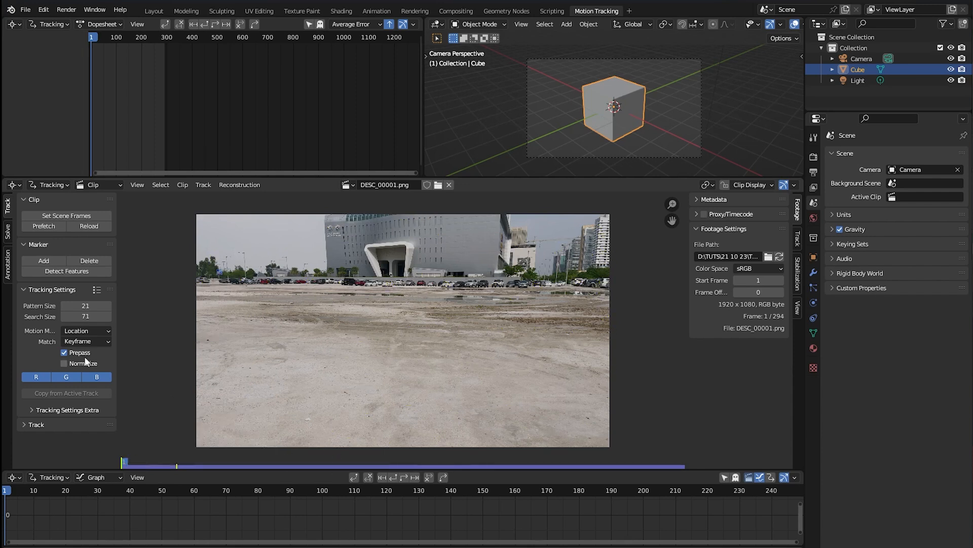
# Step: Try detecting features across the whole frame with threshold 0.000 and distance 72, and delete all the resulting markers
pyautogui.click(58, 269)
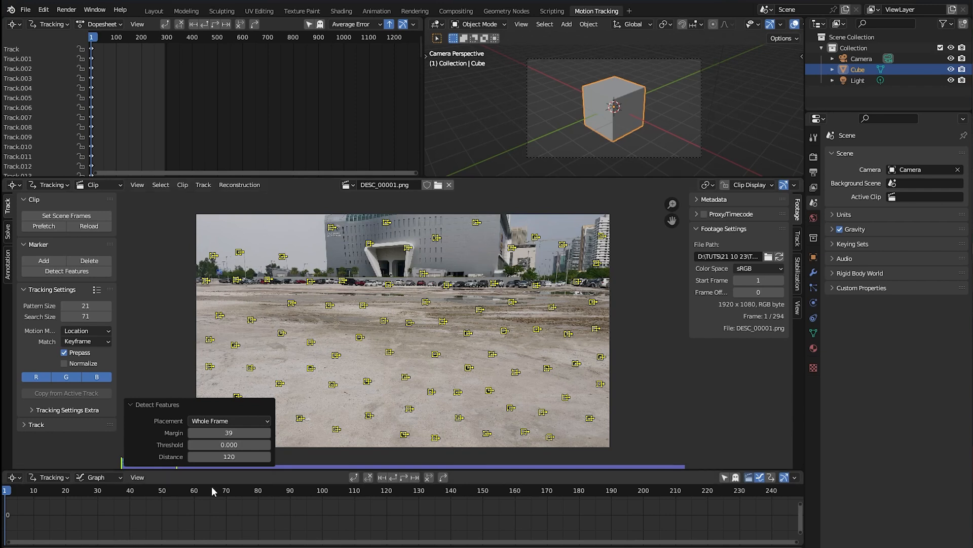
pyautogui.moveTo(229, 456); pyautogui.dragTo(182, 456)
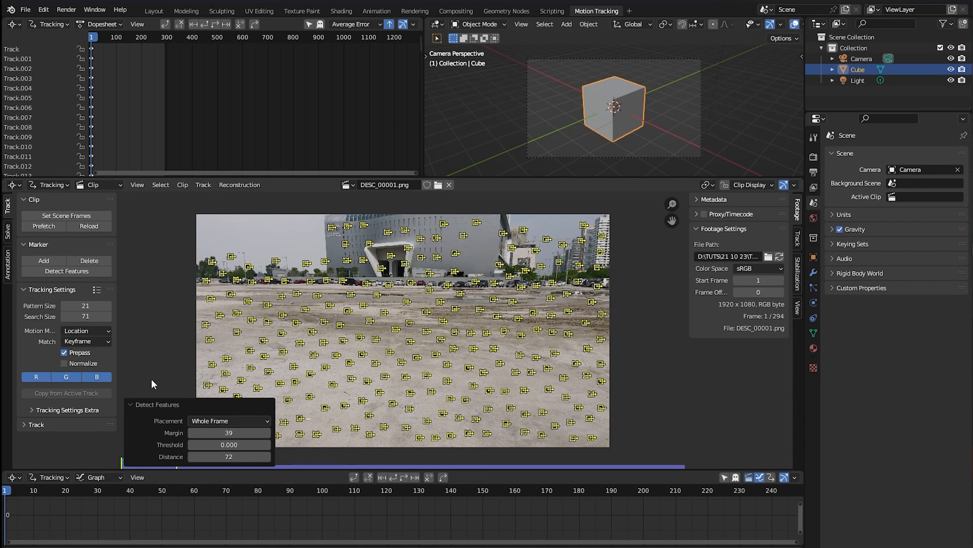
pyautogui.click(149, 393)
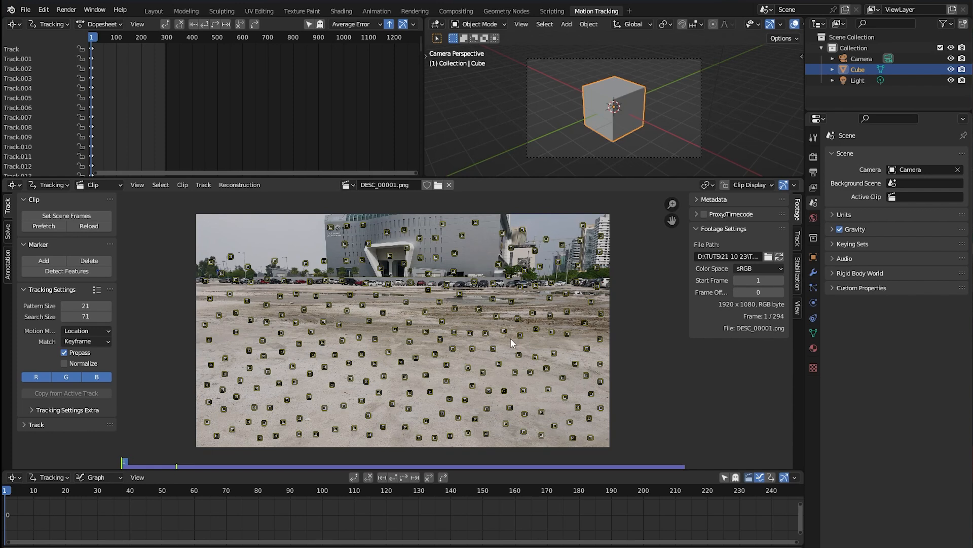
pyautogui.press('Delete')
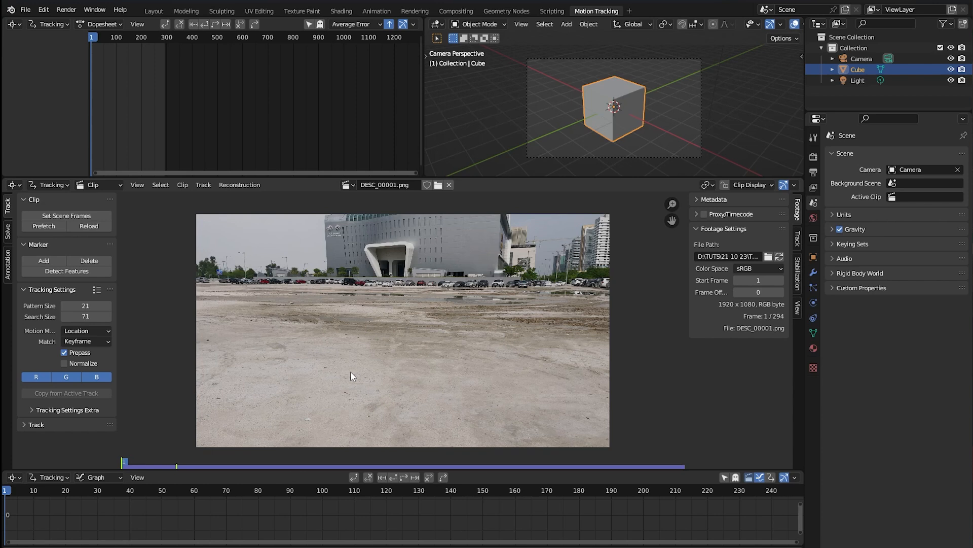
# Step: Examine the ground in the first frame of the footage for small, high-contrast details suitable for tracking
pyautogui.scroll(5, 353, 378)
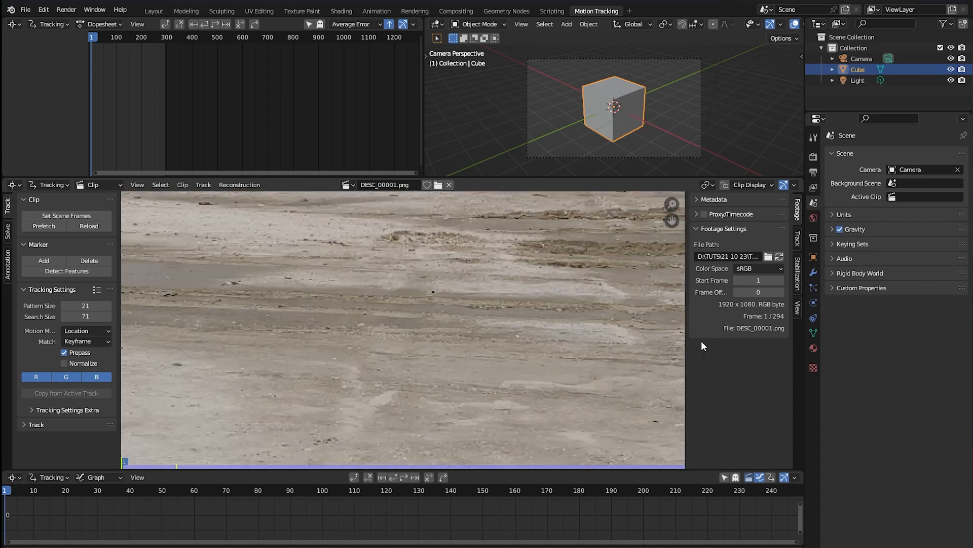
pyautogui.scroll(-2, 425, 397)
pyautogui.scroll(4, 426, 409)
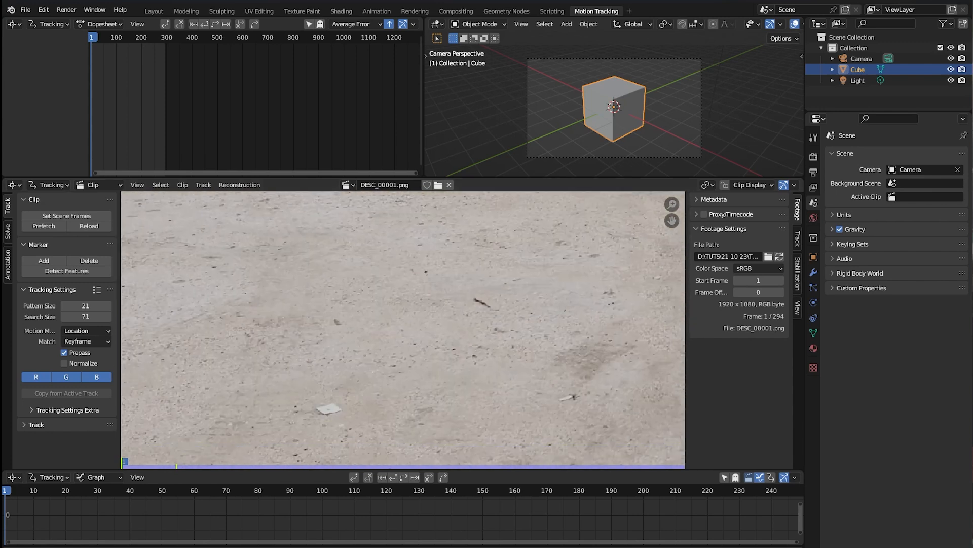
pyautogui.scroll(-3, 382, 396)
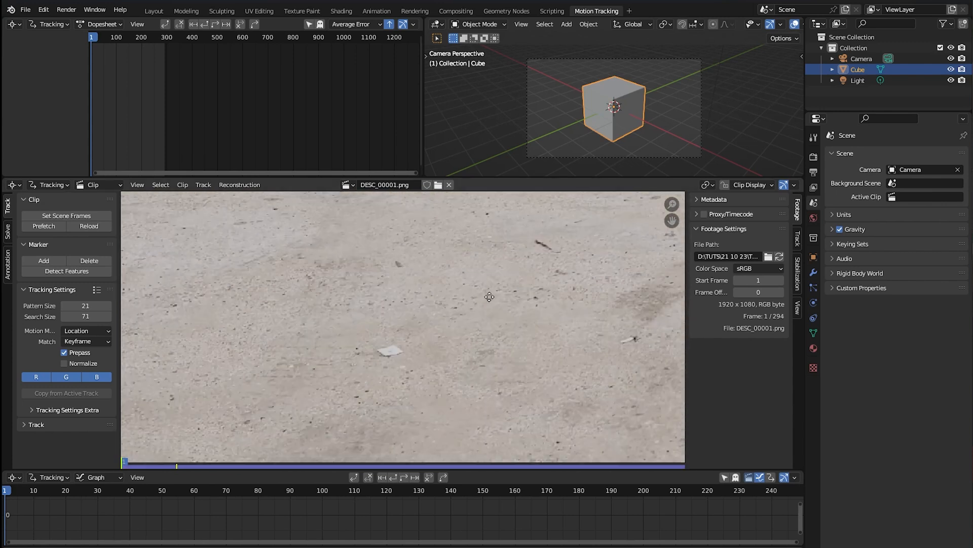
pyautogui.moveTo(432, 337); pyautogui.dragTo(478, 357, button='middle')
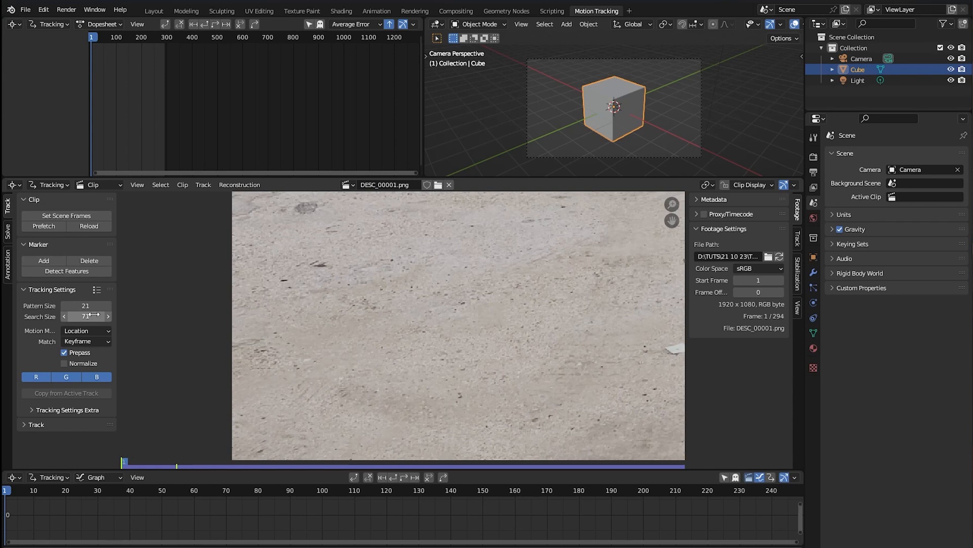
pyautogui.moveTo(522, 343); pyautogui.dragTo(441, 336, button='middle')
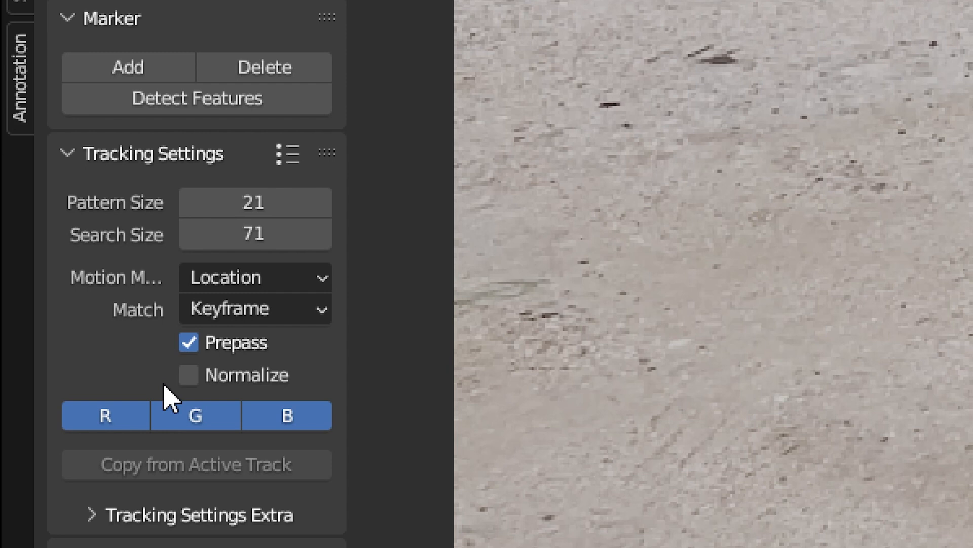
# Step: Enable Normalize in the tracking settings, set the motion model to Affine and keep matching on Keyframe
pyautogui.click(189, 377)
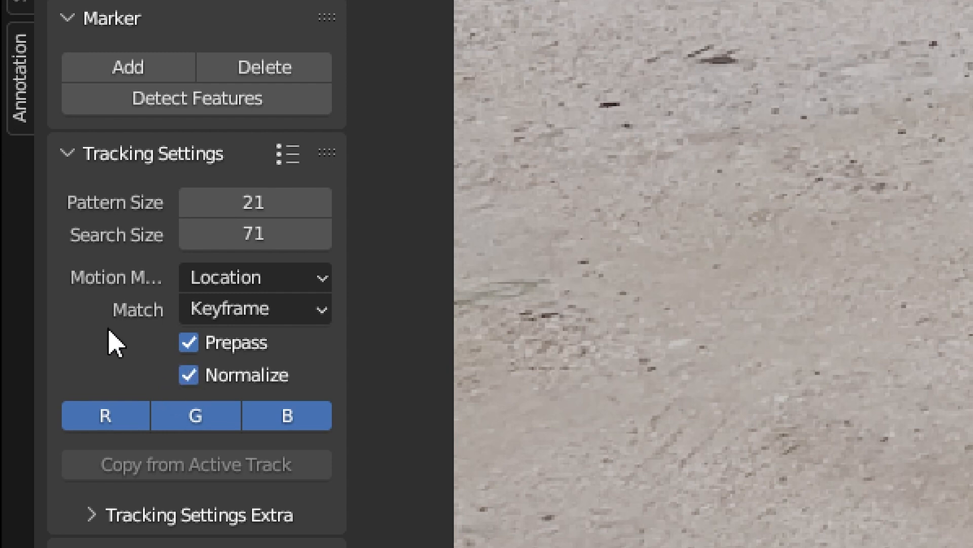
pyautogui.click(269, 309)
pyautogui.click(232, 348)
pyautogui.click(232, 285)
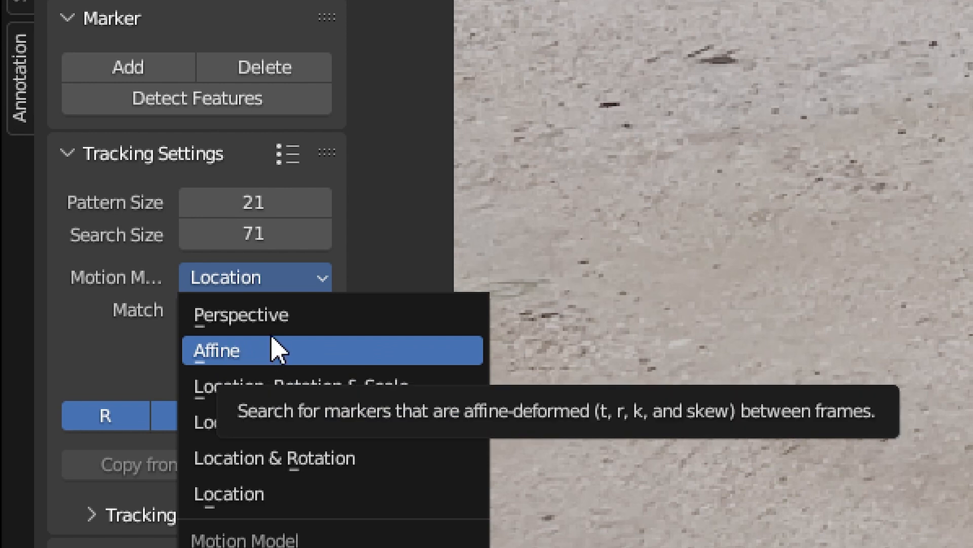
pyautogui.click(239, 355)
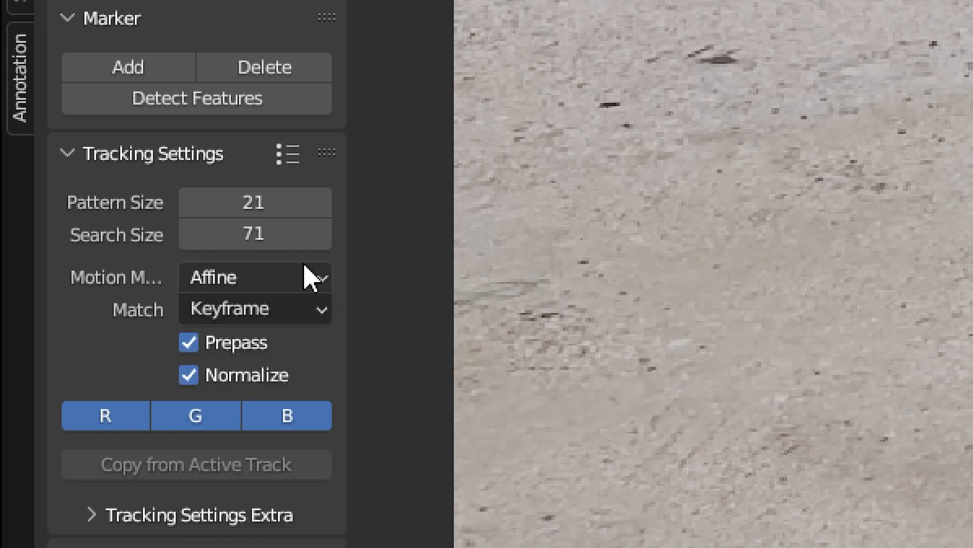
pyautogui.click(256, 311)
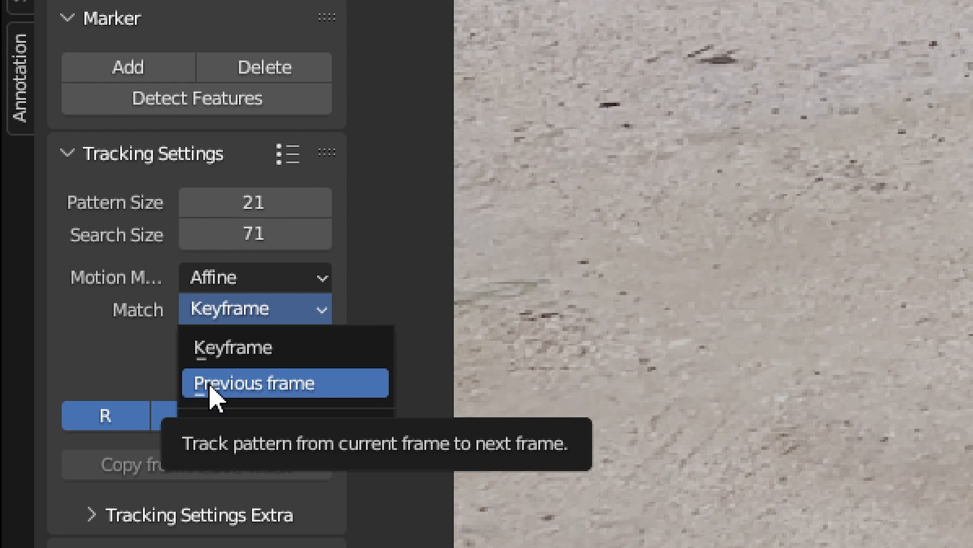
pyautogui.click(199, 350)
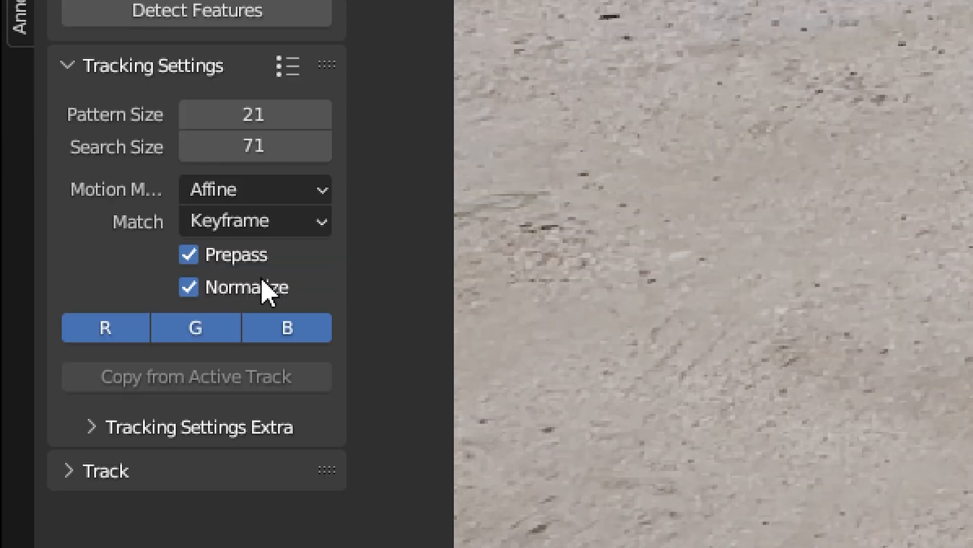
# Step: Expand the extra tracking settings and set the correlation to 0.9
pyautogui.click(127, 431)
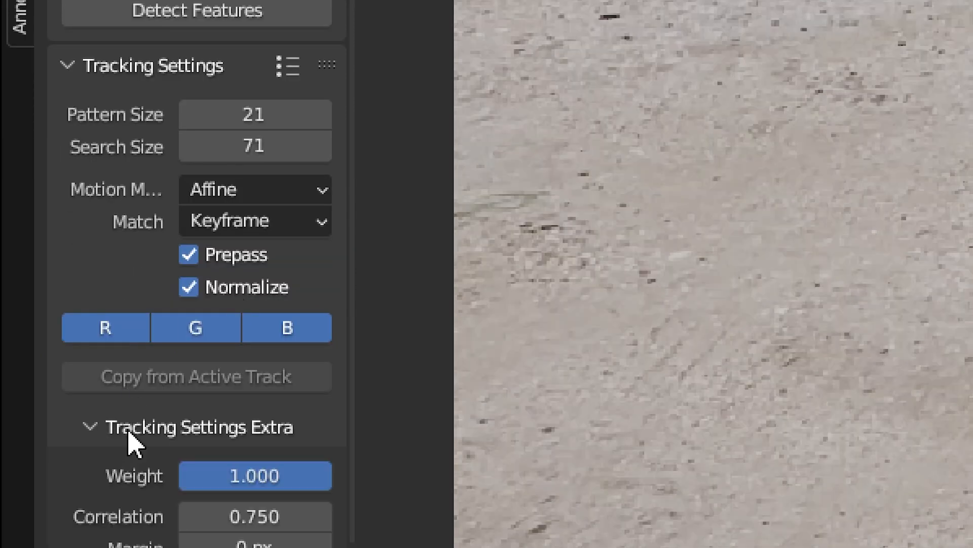
pyautogui.scroll(-3, 130, 438)
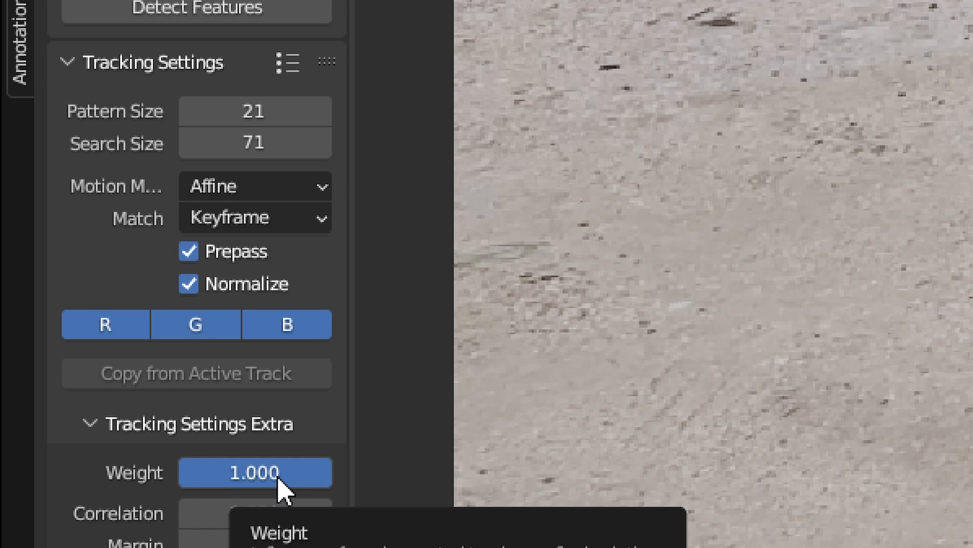
pyautogui.click(247, 512)
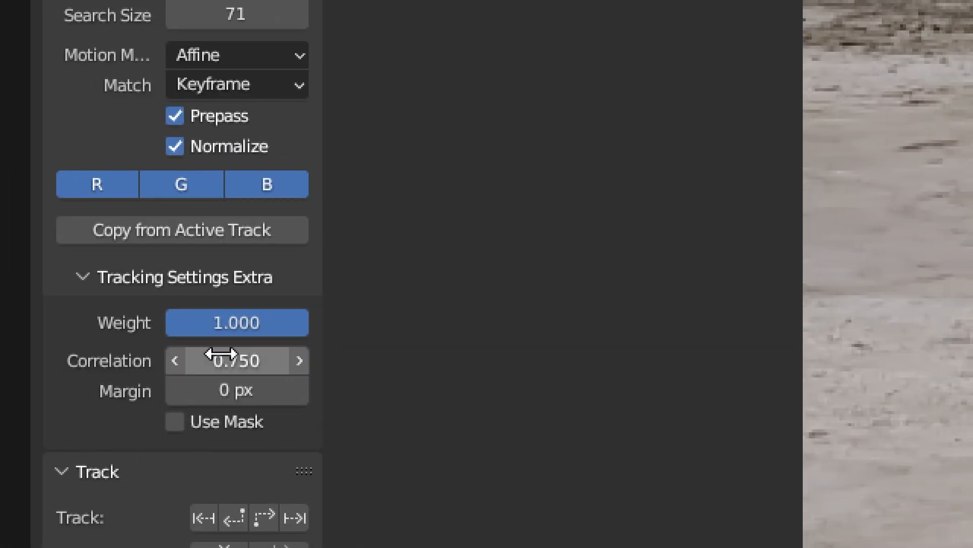
pyautogui.click(222, 353)
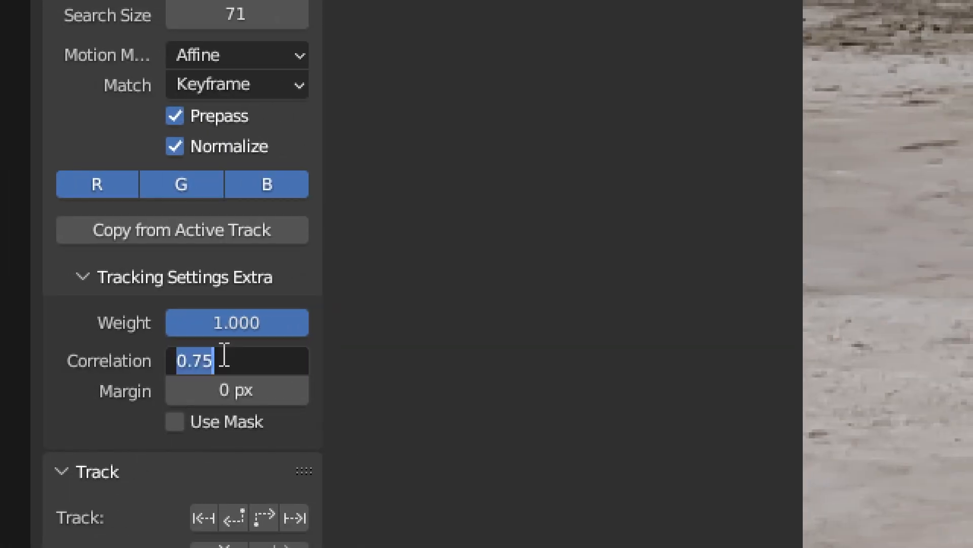
pyautogui.write('.9')
pyautogui.press('Return')
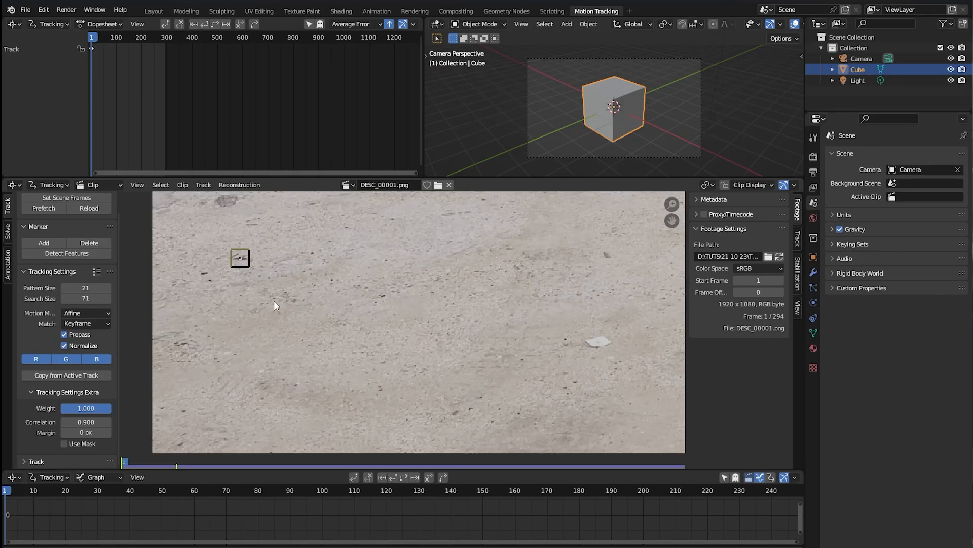
# Step: Show the active track's properties and add a marker on the dark ground spot at about X 0.054, Y 0.209
pyautogui.moveTo(283, 307); pyautogui.dragTo(463, 338, button='middle')
pyautogui.scroll(2, 369, 329)
pyautogui.moveTo(395, 360); pyautogui.dragTo(400, 352, button='middle')
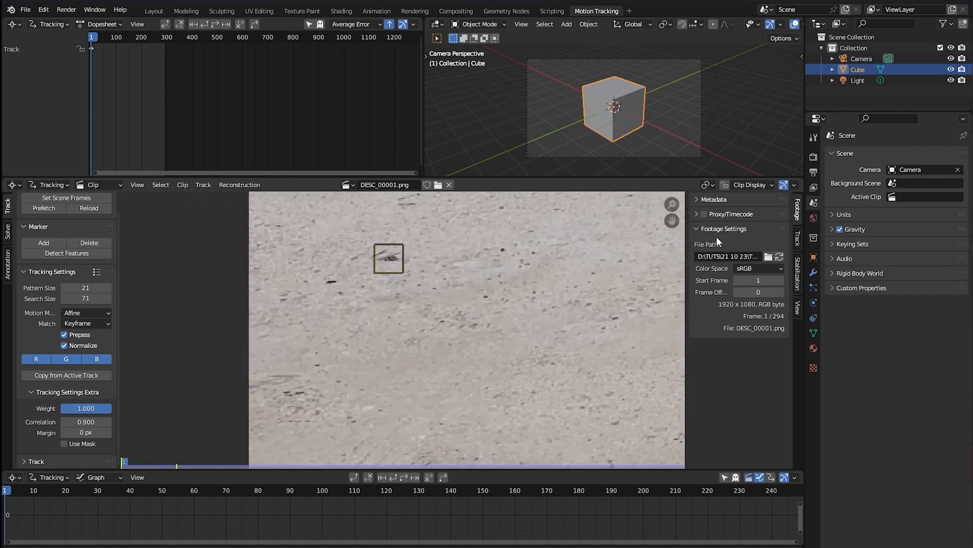
pyautogui.click(796, 234)
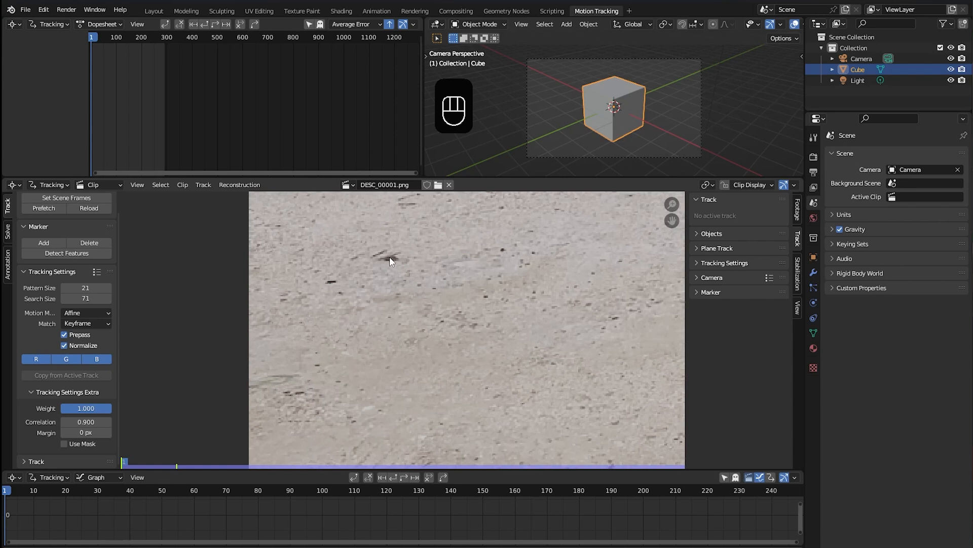
pyautogui.keyDown('ctrl'); pyautogui.click(390, 257); pyautogui.keyUp('ctrl')
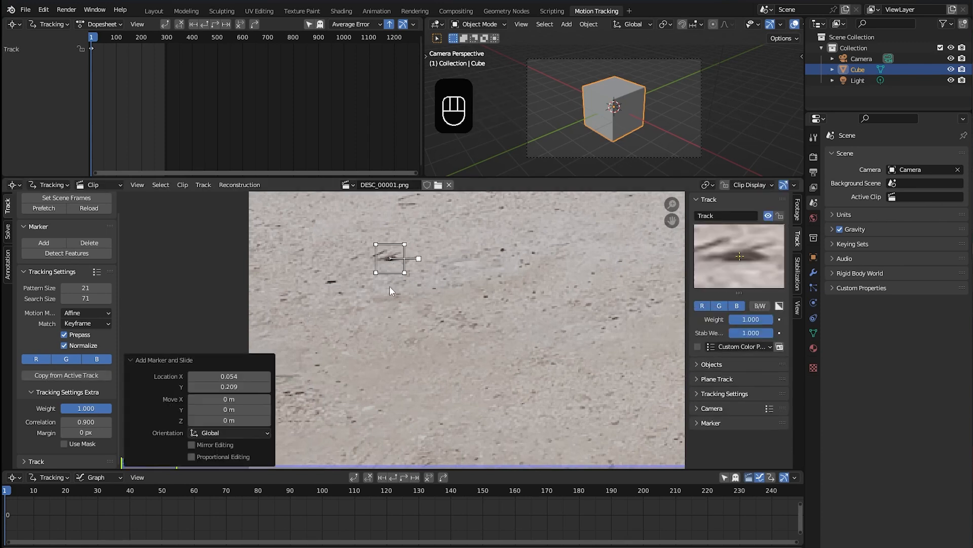
# Step: Toggle the display of the new marker's search area on and off repeatedly
pyautogui.hotkey('alt', 's')
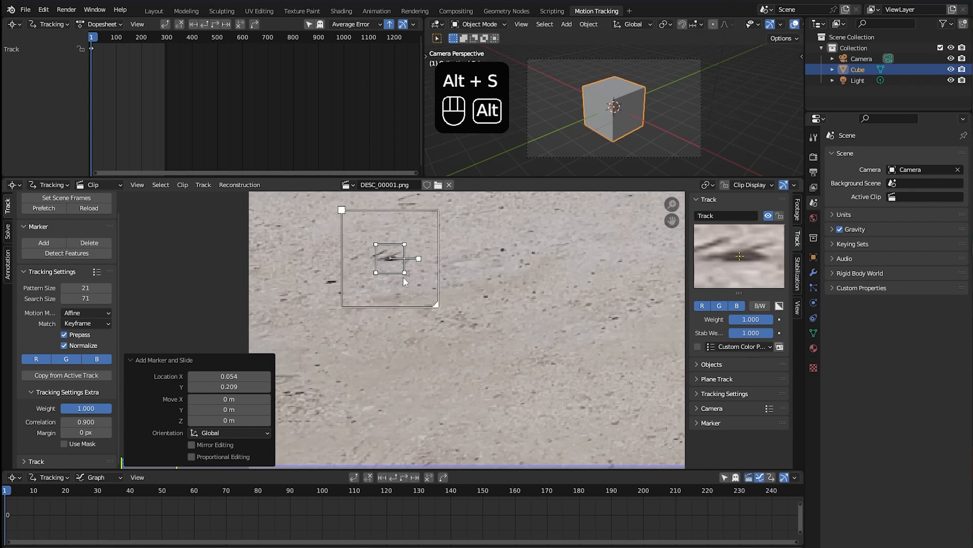
pyautogui.hotkey('alt', 's')
pyautogui.hotkey('alt', 's')
pyautogui.hotkey('alt', 's')
pyautogui.hotkey('alt', 's')
pyautogui.hotkey('alt', 's')
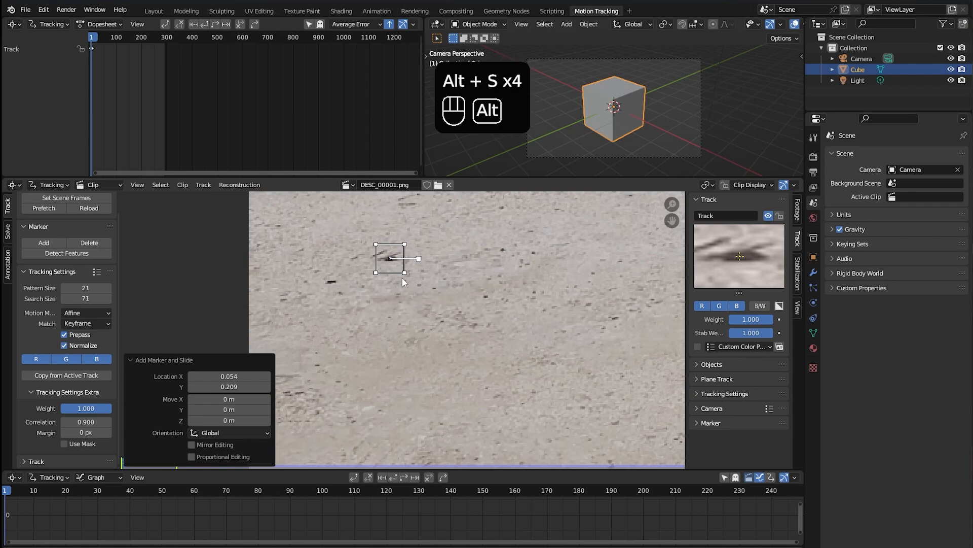
pyautogui.hotkey('alt', 's')
pyautogui.hotkey('alt', 's')
pyautogui.hotkey('alt', 's')
pyautogui.hotkey('alt', 's')
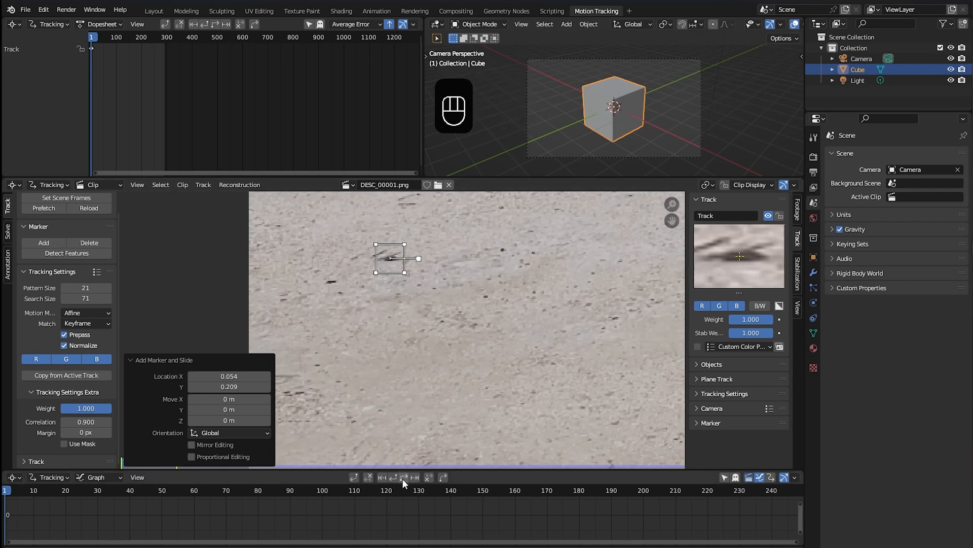
# Step: Track the first marker forward through the clip and scrub the frames to review its path, ending at frame 1
pyautogui.hotkey('ctrl', 't')
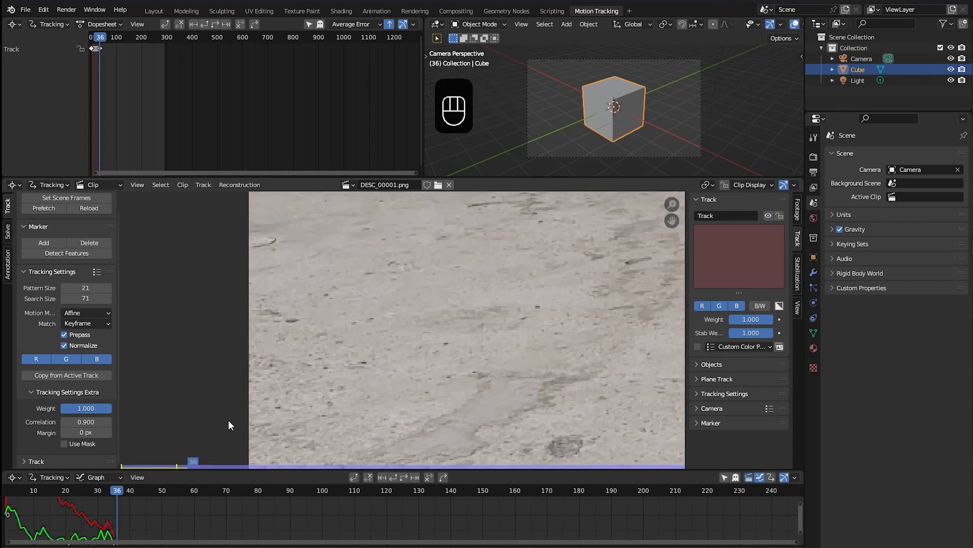
pyautogui.moveTo(56, 491); pyautogui.dragTo(20, 496)
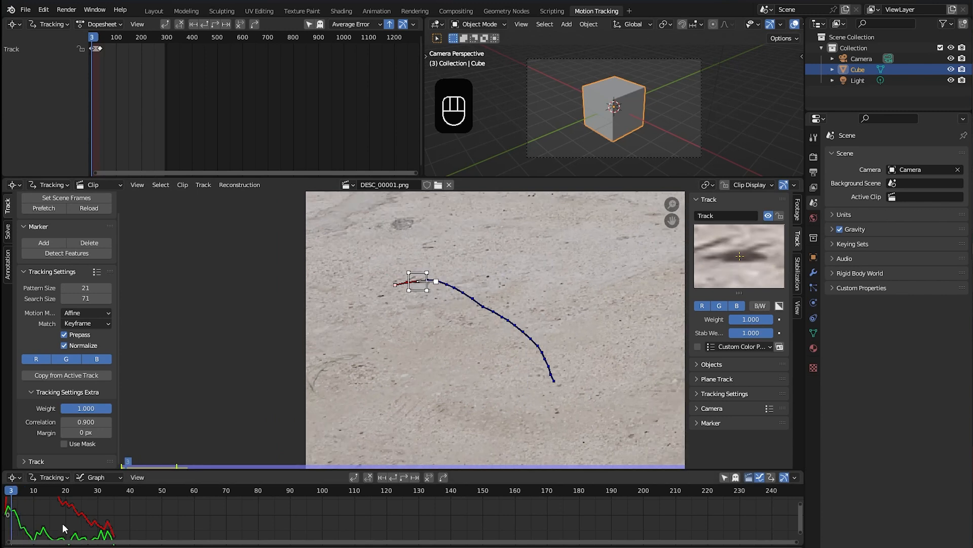
pyautogui.moveTo(20, 497); pyautogui.dragTo(114, 507)
pyautogui.moveTo(521, 397); pyautogui.dragTo(524, 292, button='middle')
pyautogui.scroll(-1, 526, 304)
pyautogui.moveTo(117, 488); pyautogui.dragTo(5, 495)
# Step: Add a second marker on the dark spot at about X 0.130, Y 0.339 and track it forward
pyautogui.moveTo(489, 227); pyautogui.dragTo(426, 314, button='middle')
pyautogui.scroll(3, 489, 316)
pyautogui.moveTo(491, 317); pyautogui.dragTo(501, 333, button='middle')
pyautogui.keyDown('ctrl'); pyautogui.click(360, 270); pyautogui.keyUp('ctrl')
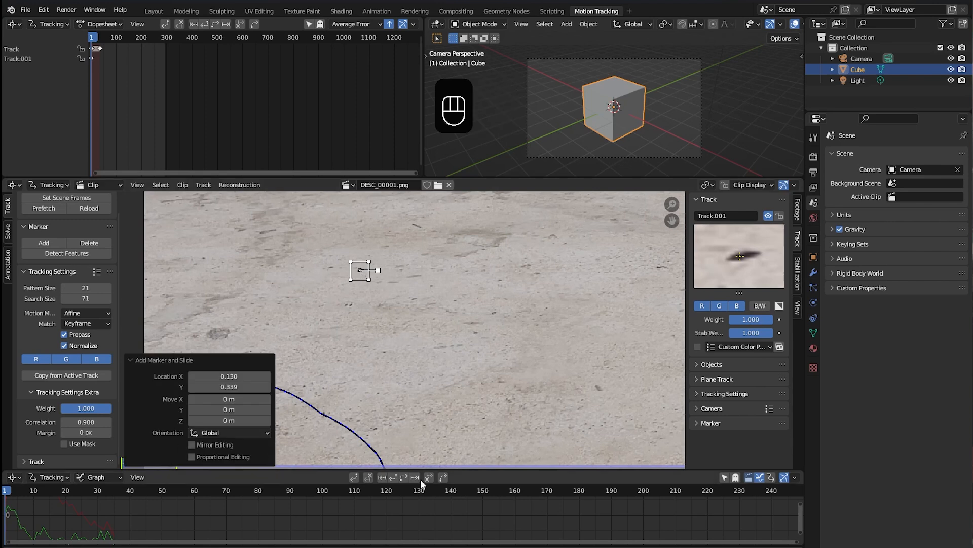
pyautogui.hotkey('ctrl', 't')
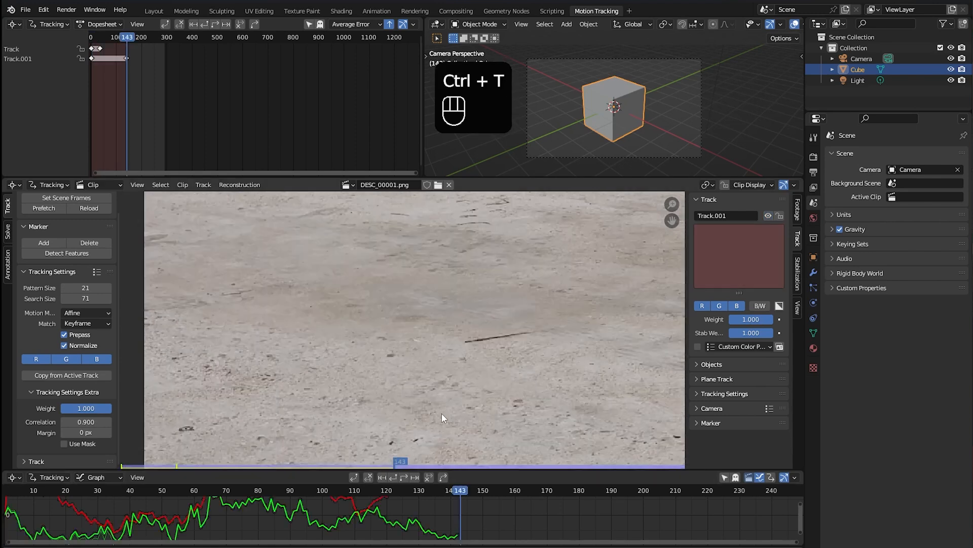
# Step: Go to frame 142, scale the second marker's pattern area by about 1.230 and track it onward frame by frame to frame 146
pyautogui.moveTo(462, 492); pyautogui.dragTo(458, 490)
pyautogui.scroll(-3, 507, 426)
pyautogui.moveTo(517, 415); pyautogui.dragTo(270, 296, button='middle')
pyautogui.moveTo(459, 490); pyautogui.dragTo(459, 493)
pyautogui.scroll(4, 526, 302)
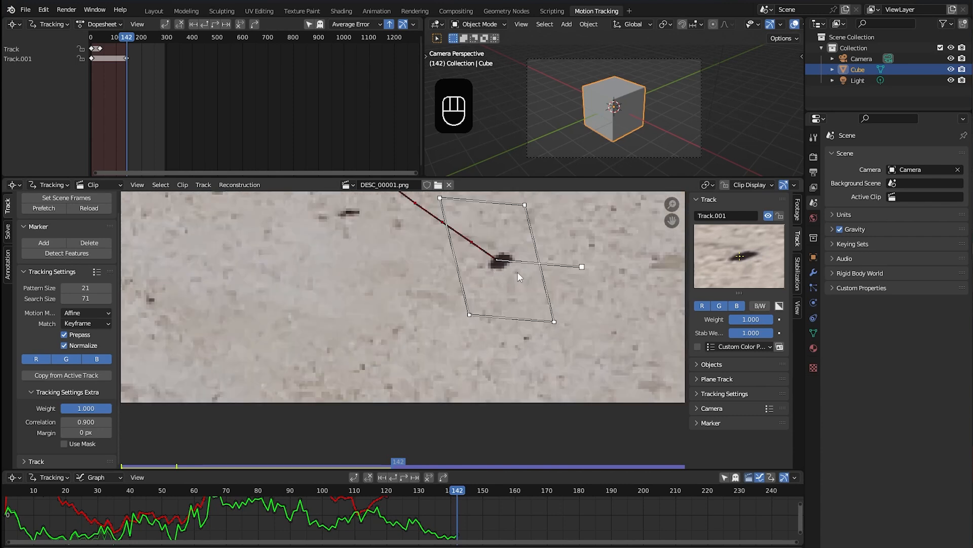
pyautogui.press('s')
pyautogui.click(521, 276)
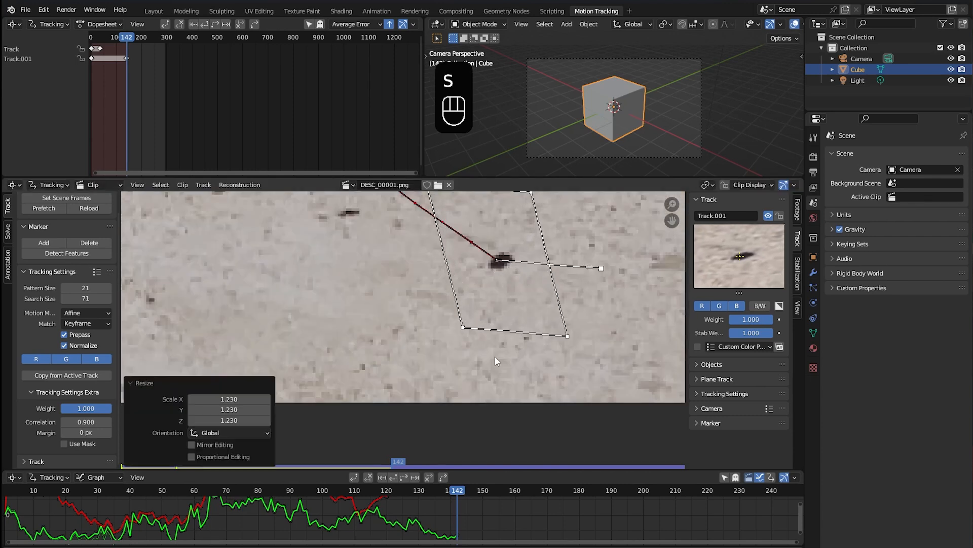
pyautogui.click(407, 476)
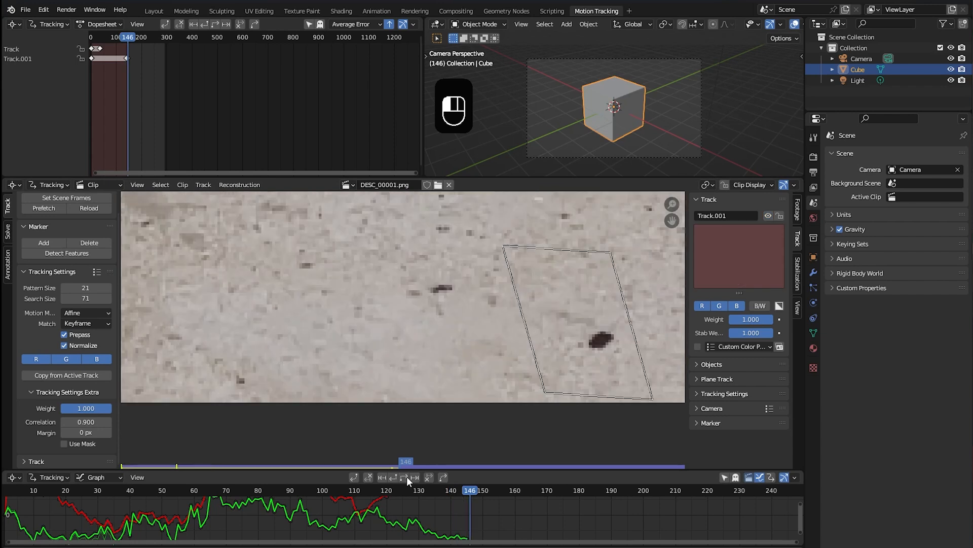
# Step: Review the end of the second track, undo the last change and return to frame 1
pyautogui.moveTo(469, 490)
pyautogui.mouseDown()
pyautogui.moveTo(406, 503)
pyautogui.moveTo(473, 506)
pyautogui.moveTo(464, 506)
pyautogui.mouseUp()
pyautogui.hotkey('ctrl', 'z')
pyautogui.scroll(-5, 472, 309)
pyautogui.hotkey('shift', 'Left')
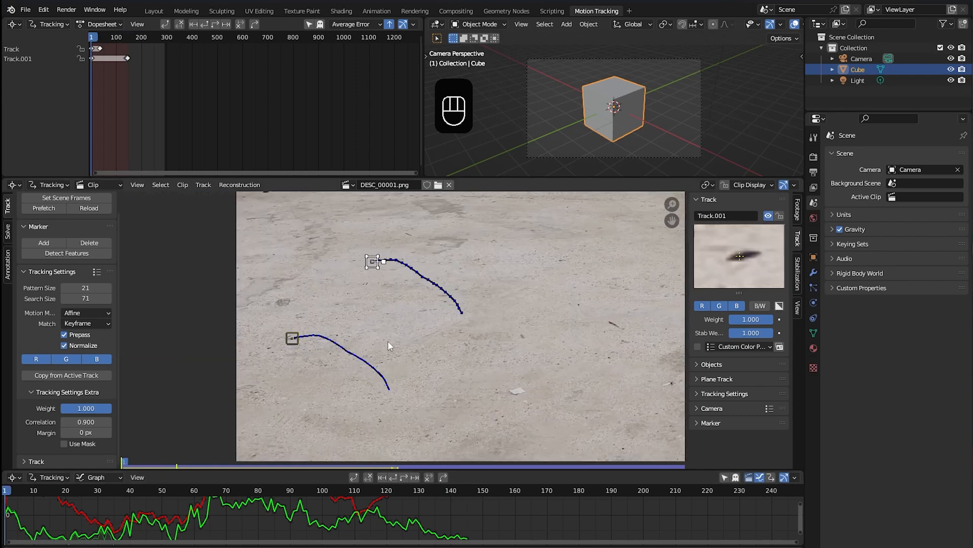
# Step: Select both tracked markers, lock them and test that they can no longer be selected
pyautogui.keyDown('shift'); pyautogui.click(293, 339); pyautogui.keyUp('shift')
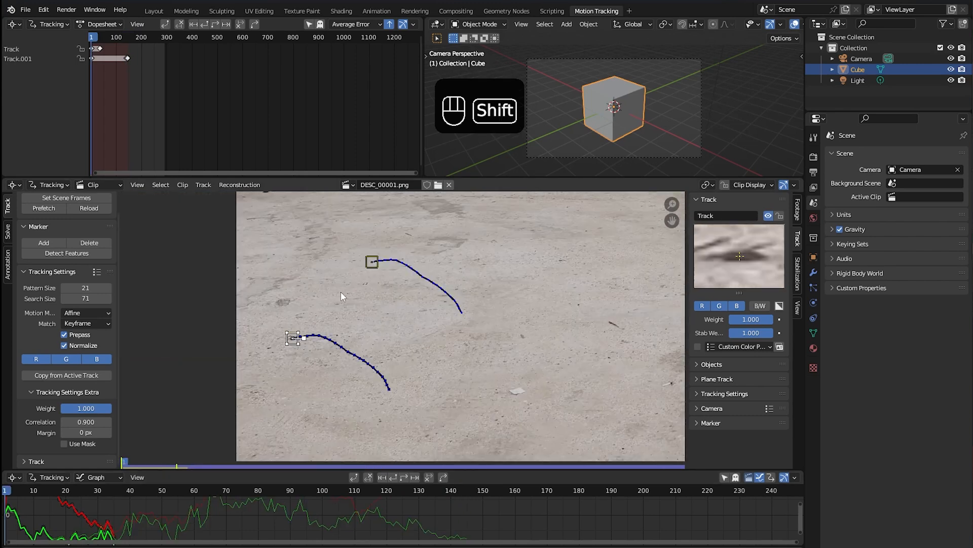
pyautogui.keyDown('shift'); pyautogui.click(372, 262); pyautogui.keyUp('shift')
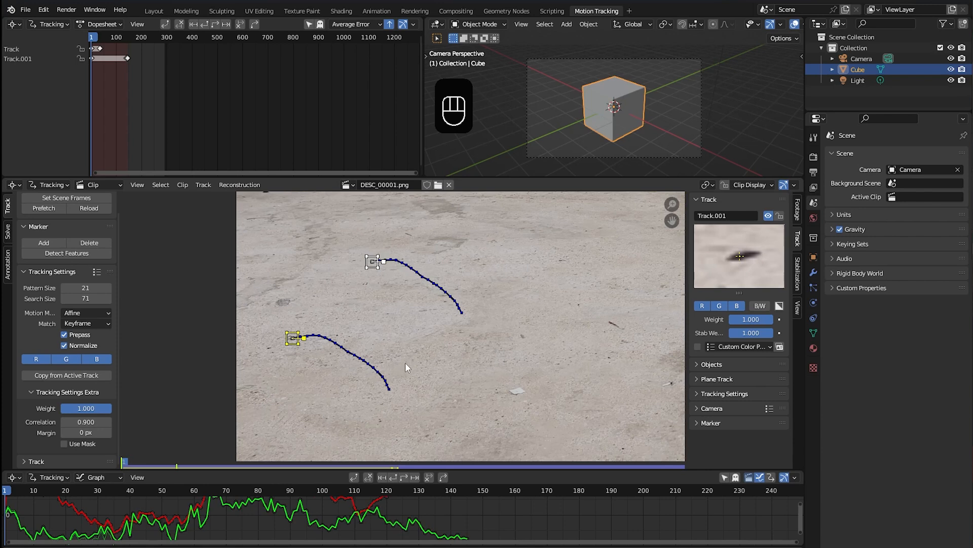
pyautogui.hotkey('ctrl', 'l')
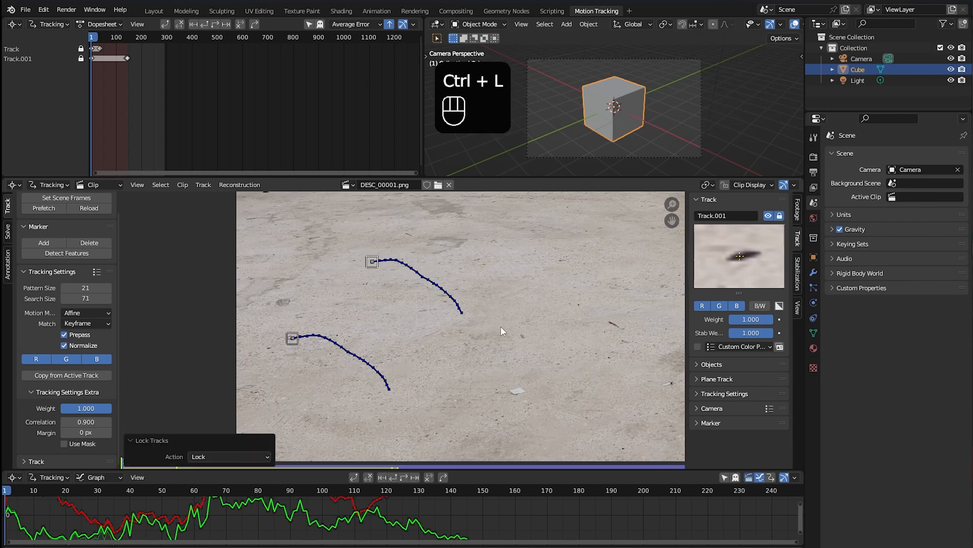
pyautogui.click(318, 322)
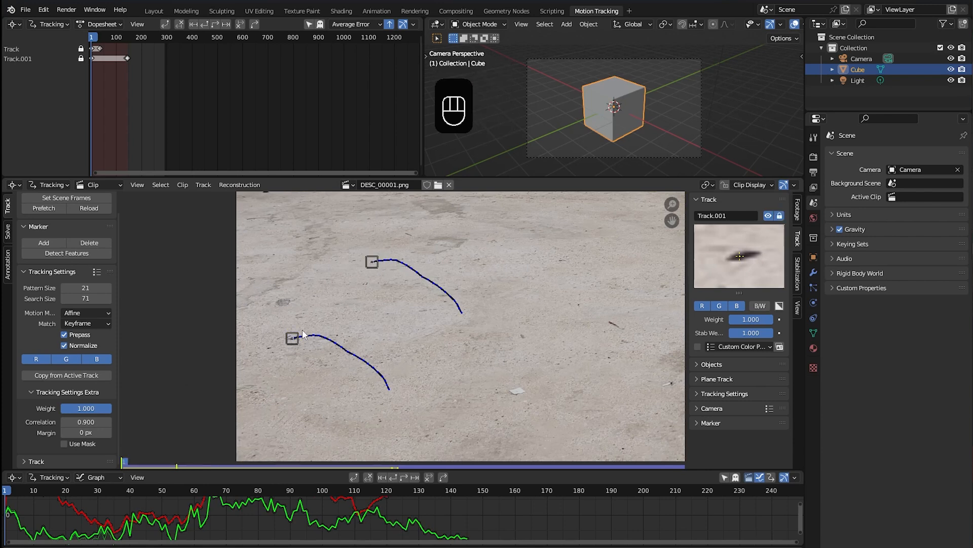
pyautogui.click(299, 335)
pyautogui.click(347, 266)
pyautogui.click(349, 271)
# Step: Add a third marker on the dark spot near the footage's left edge at about X 0.028, Y 0.459
pyautogui.keyDown('ctrl'); pyautogui.moveTo(558, 394); pyautogui.dragTo(397, 284, button='middle'); pyautogui.keyUp('ctrl')
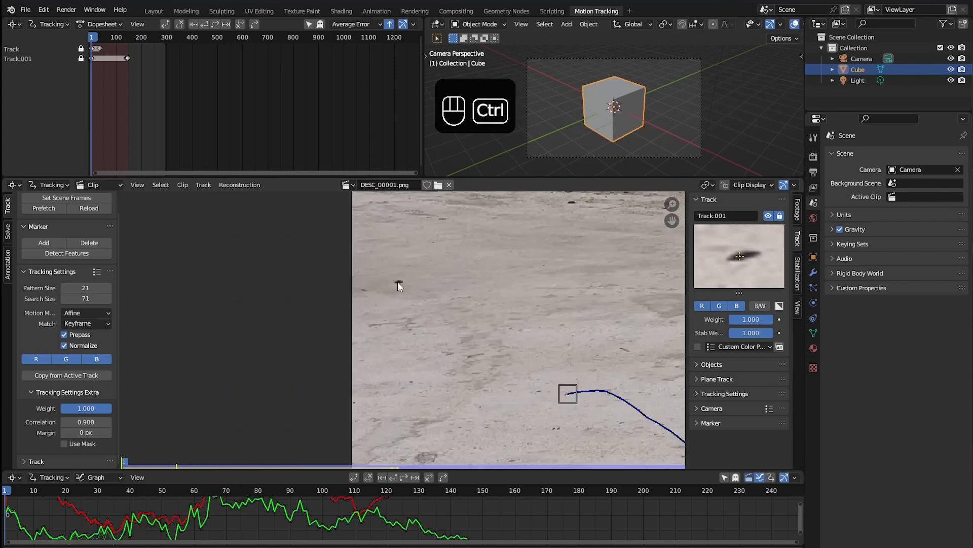
pyautogui.keyDown('ctrl'); pyautogui.click(398, 282); pyautogui.keyUp('ctrl')
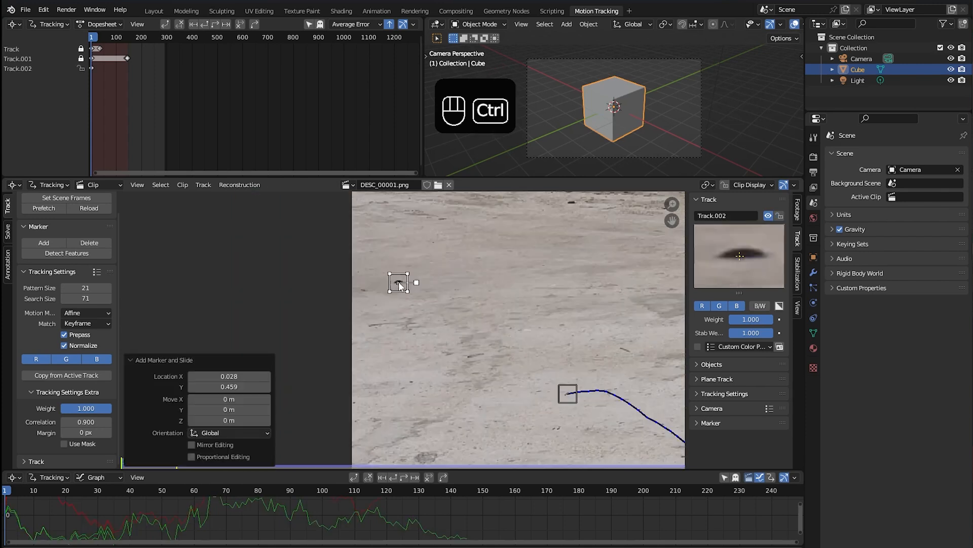
# Step: Track the third marker forward to about frame 253 and scrub through the frames to check its pattern preview
pyautogui.click(405, 477)
pyautogui.scroll(-2, 477, 342)
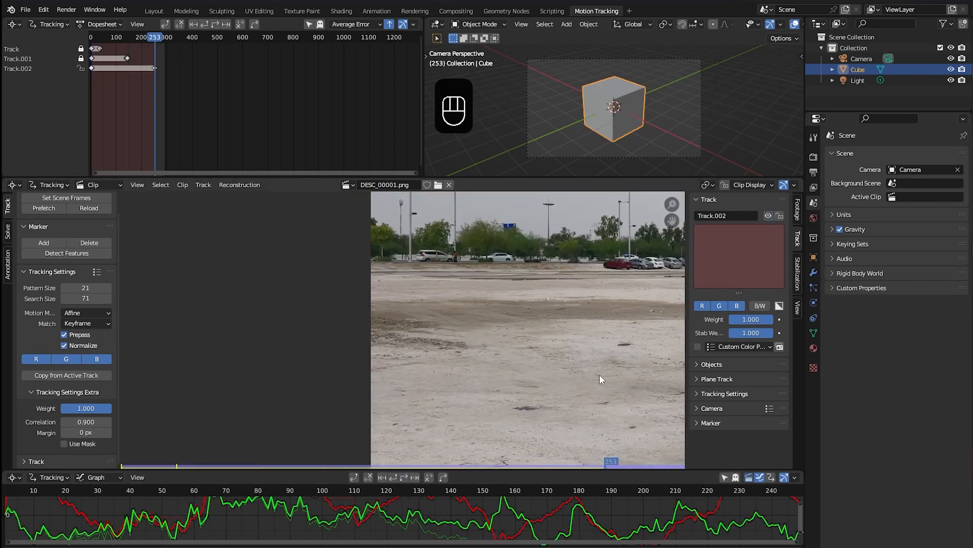
pyautogui.moveTo(588, 370); pyautogui.dragTo(436, 243, button='middle')
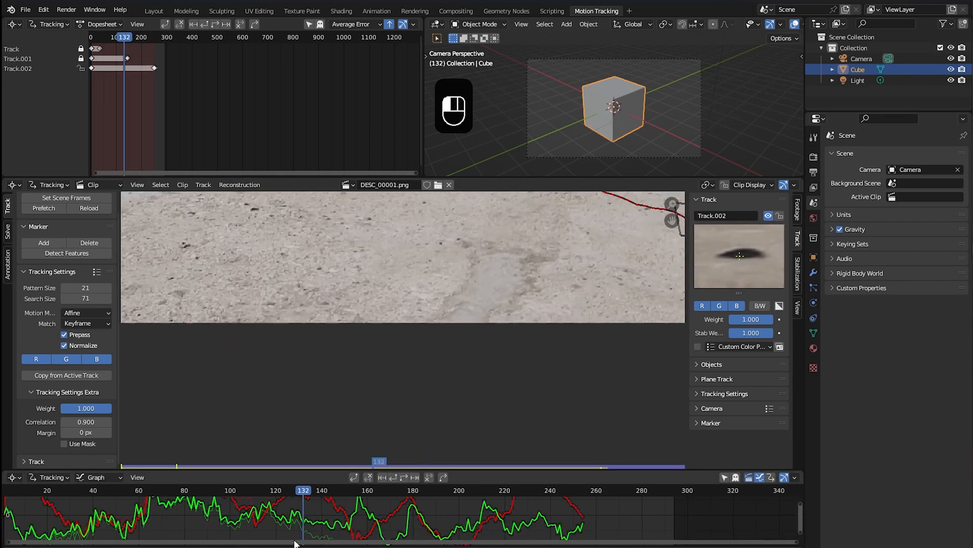
pyautogui.moveTo(297, 541); pyautogui.dragTo(464, 538)
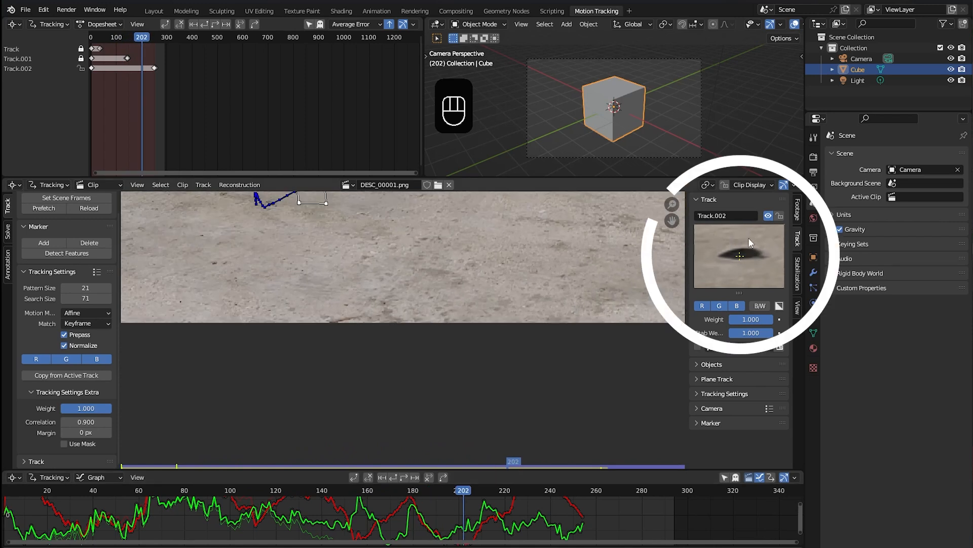
pyautogui.moveTo(463, 490); pyautogui.dragTo(214, 502)
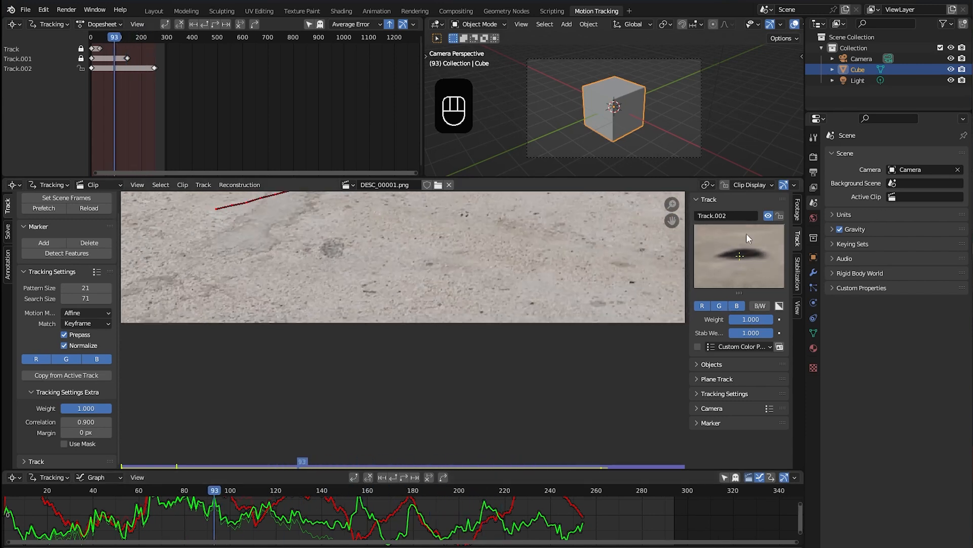
pyautogui.moveTo(89, 494); pyautogui.dragTo(374, 527)
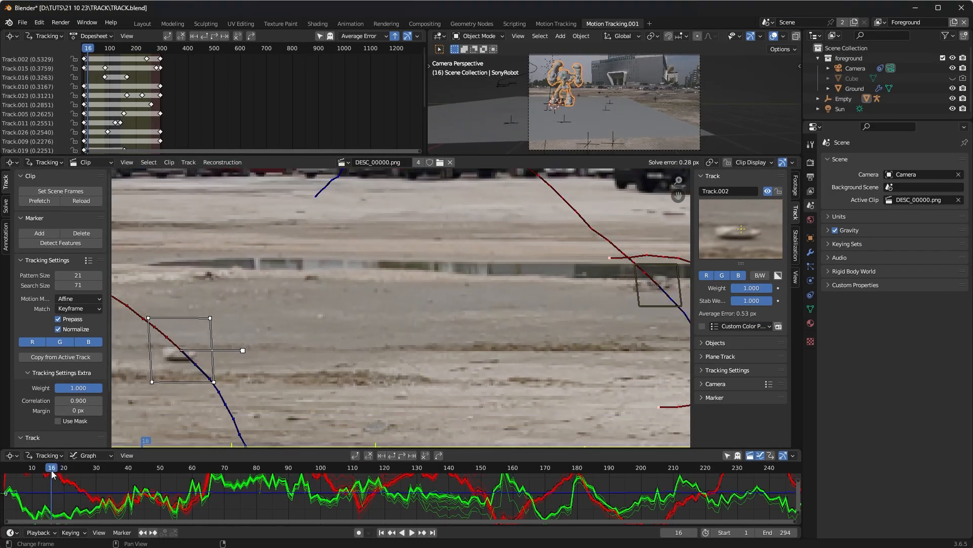
# Step: Lock the clip view to the selected marker and scrub through the footage to follow its track
pyautogui.moveTo(52, 474); pyautogui.dragTo(48, 474)
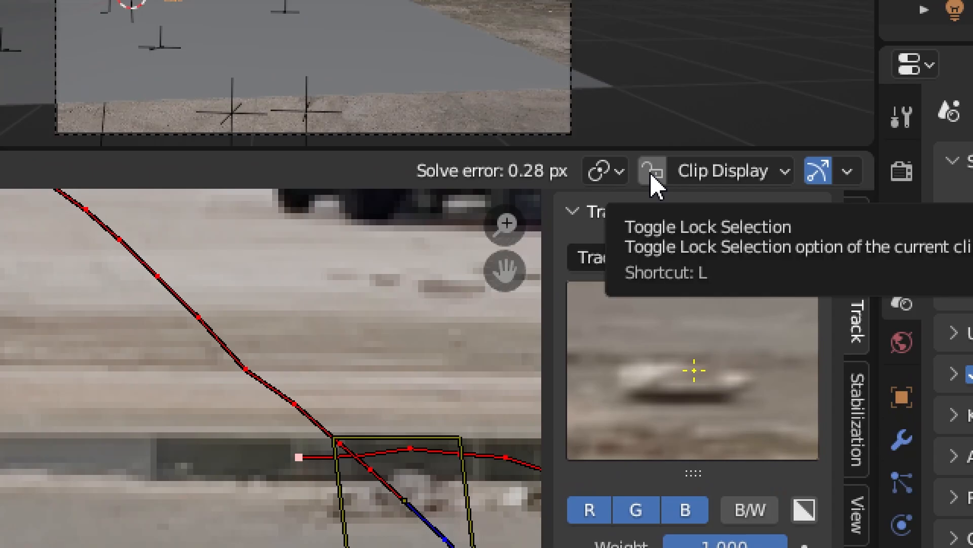
pyautogui.click(652, 171)
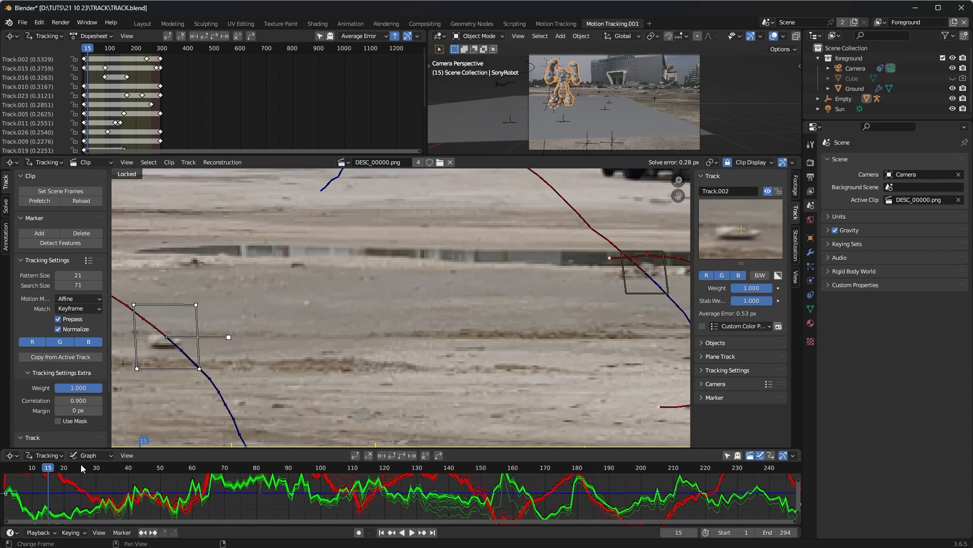
pyautogui.moveTo(81, 464); pyautogui.dragTo(684, 493)
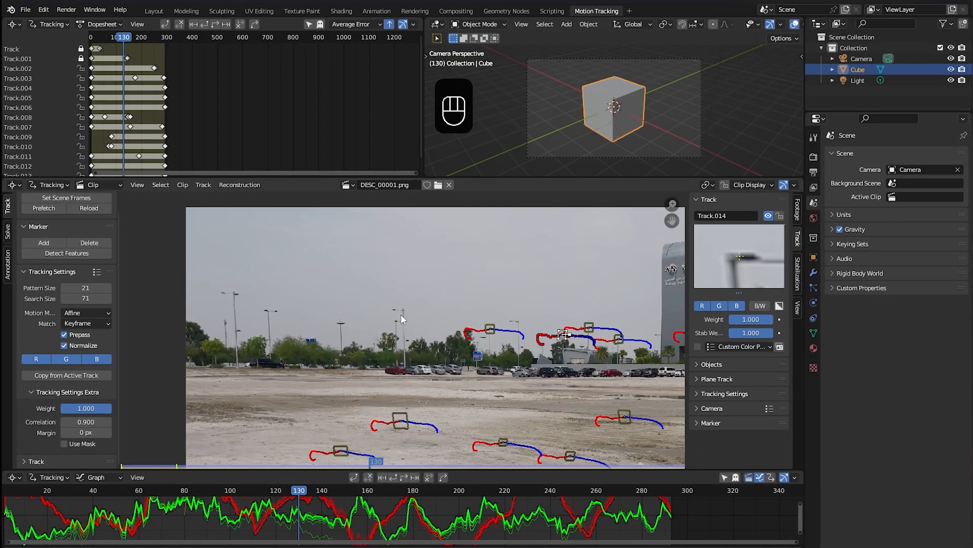
# Step: At frame 130, add four markers on the building's window corners, including ones at about X 0.885, Y 0.897 and X 0.821, Y 0.884
pyautogui.moveTo(473, 349); pyautogui.dragTo(351, 258, button='middle')
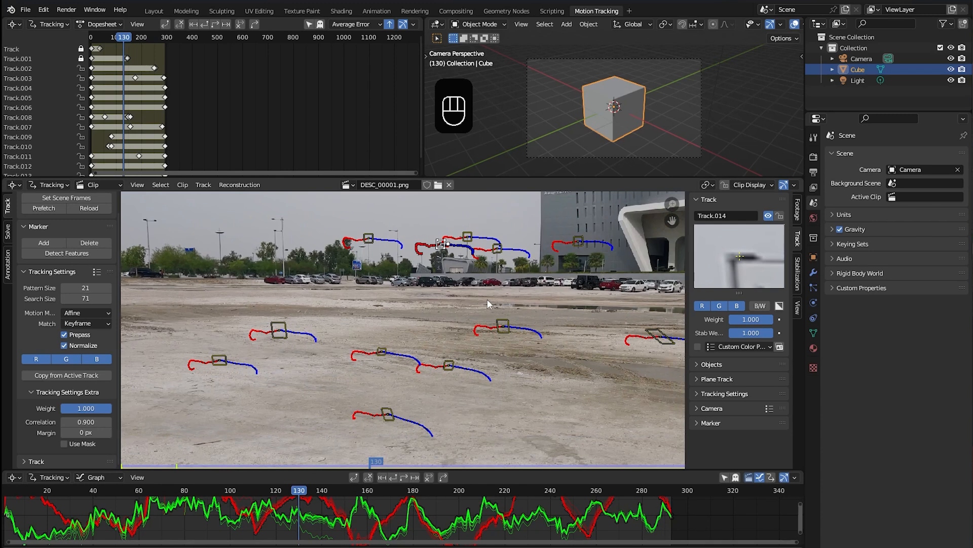
pyautogui.moveTo(617, 223); pyautogui.dragTo(359, 294, button='middle')
pyautogui.scroll(5, 376, 266)
pyautogui.keyDown('ctrl'); pyautogui.click(443, 315); pyautogui.keyUp('ctrl')
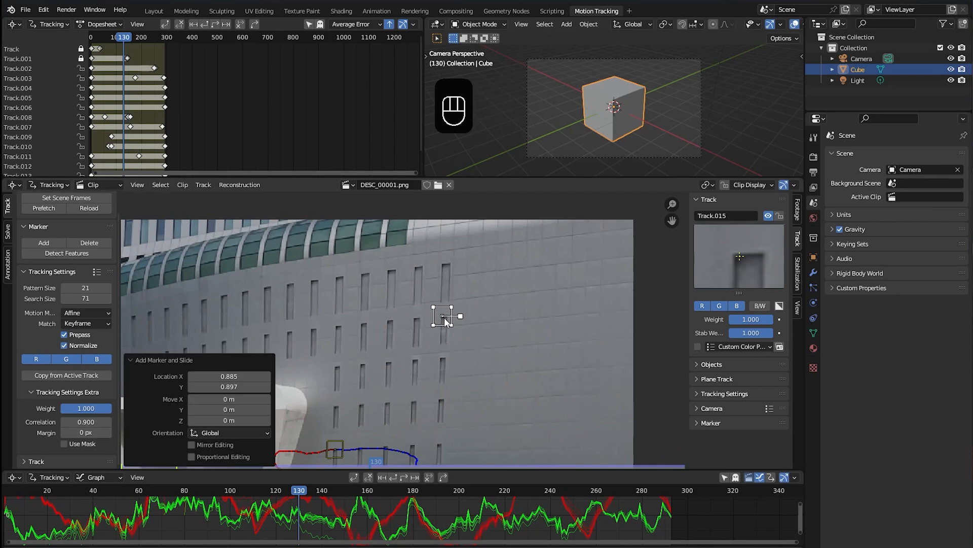
pyautogui.click(338, 325)
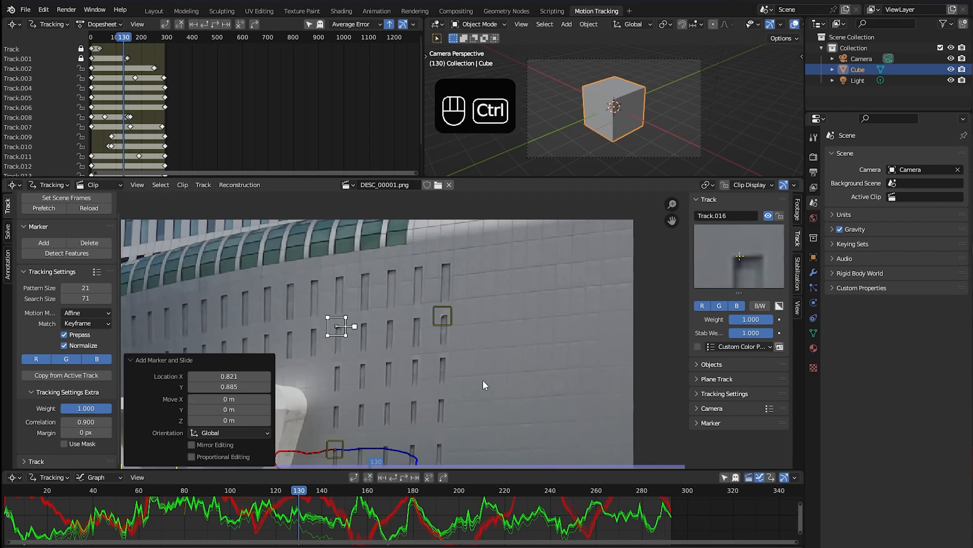
pyautogui.hotkey('ctrl', 'z')
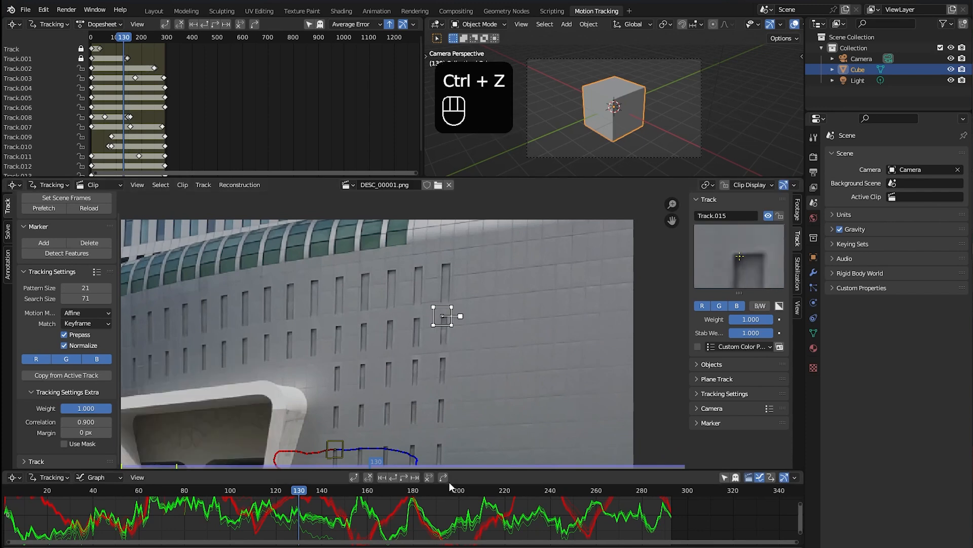
pyautogui.keyDown('ctrl'); pyautogui.click(337, 327); pyautogui.keyUp('ctrl')
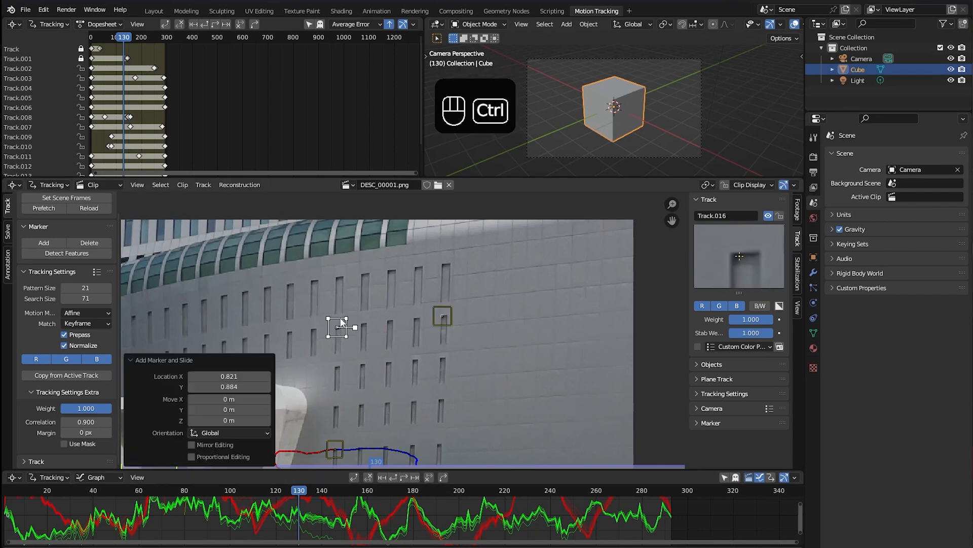
pyautogui.keyDown('ctrl'); pyautogui.click(336, 278); pyautogui.keyUp('ctrl')
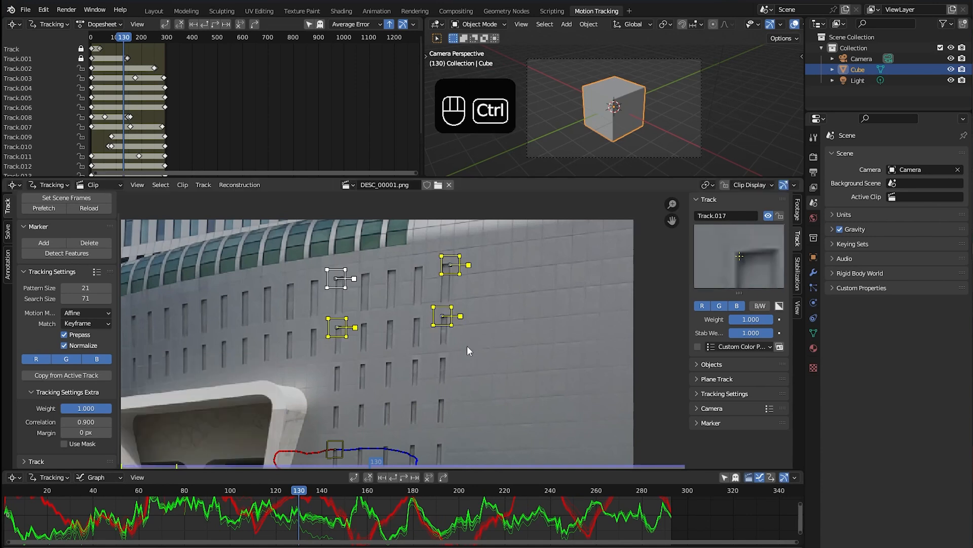
# Step: Track the four building markers forward to frame 293 and look over the tracks across the footage
pyautogui.hotkey('ctrl', 't')
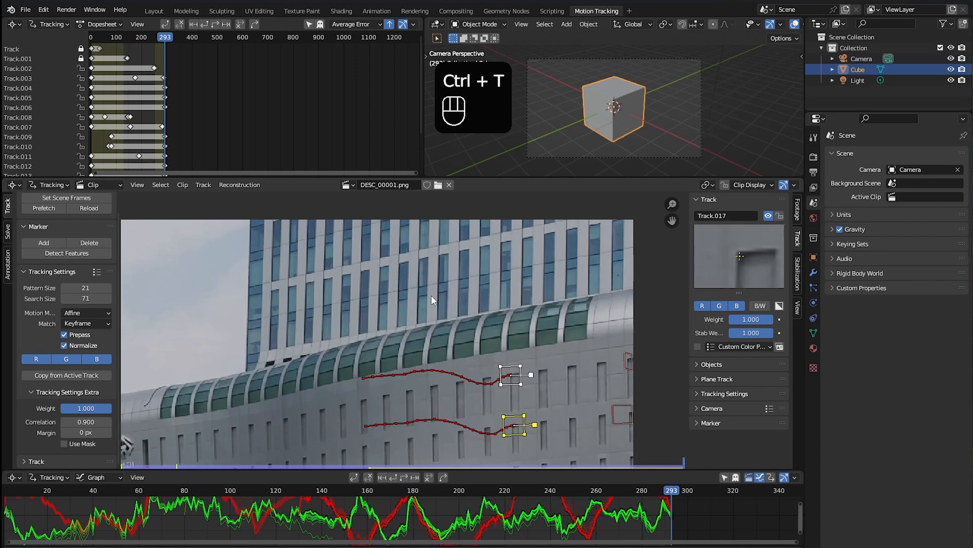
pyautogui.click(527, 488)
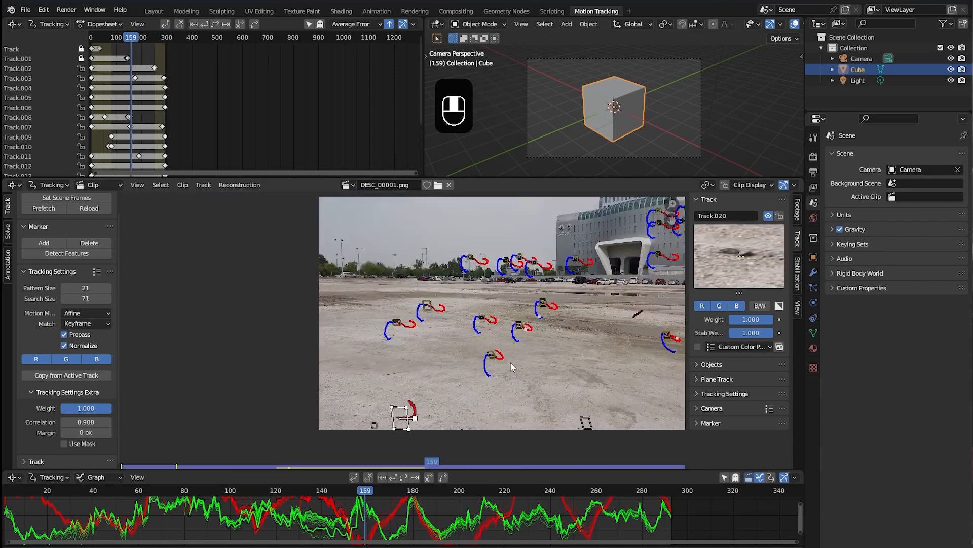
pyautogui.scroll(-1, 510, 362)
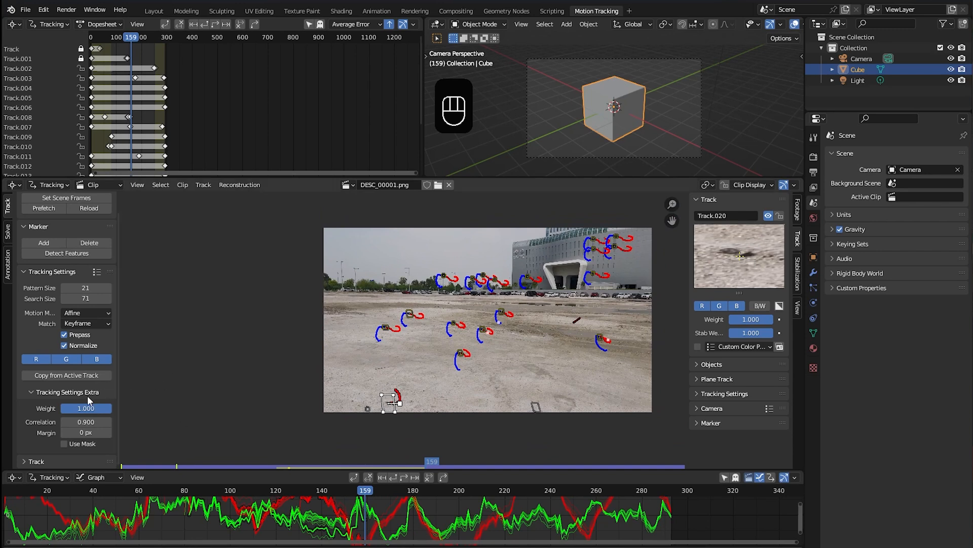
# Step: Turn off automatic keyframe selection for the camera solve and set Keyframe A to 60 and Keyframe B to 120
pyautogui.scroll(1, 87, 395)
pyautogui.click(6, 234)
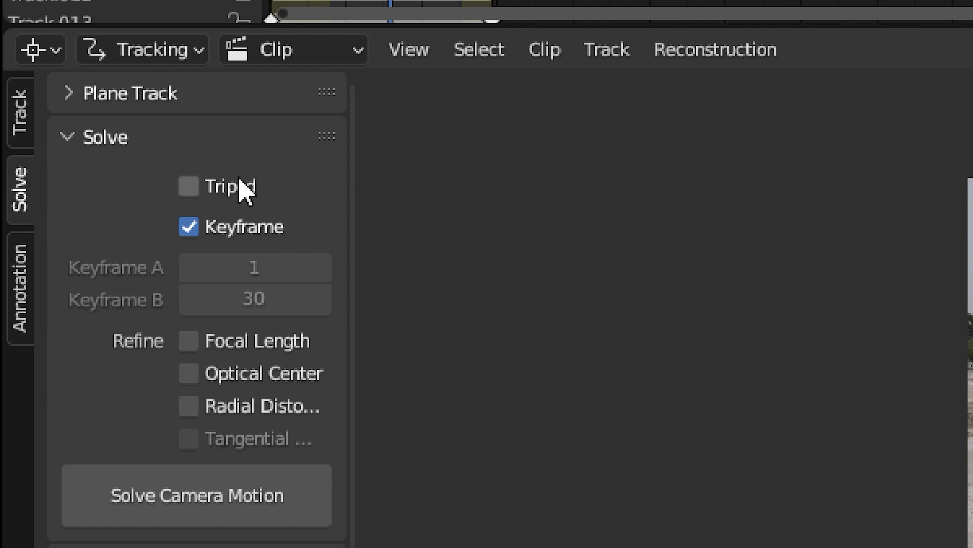
pyautogui.click(189, 229)
pyautogui.moveTo(445, 499); pyautogui.dragTo(347, 497)
pyautogui.press('space')
pyautogui.click(79, 257)
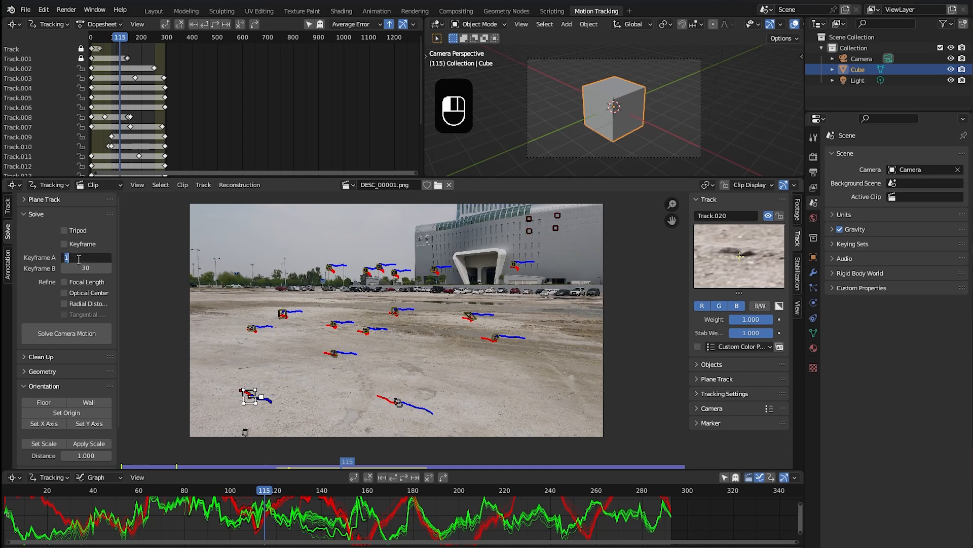
pyautogui.write('60')
pyautogui.press('Tab')
pyautogui.write('120')
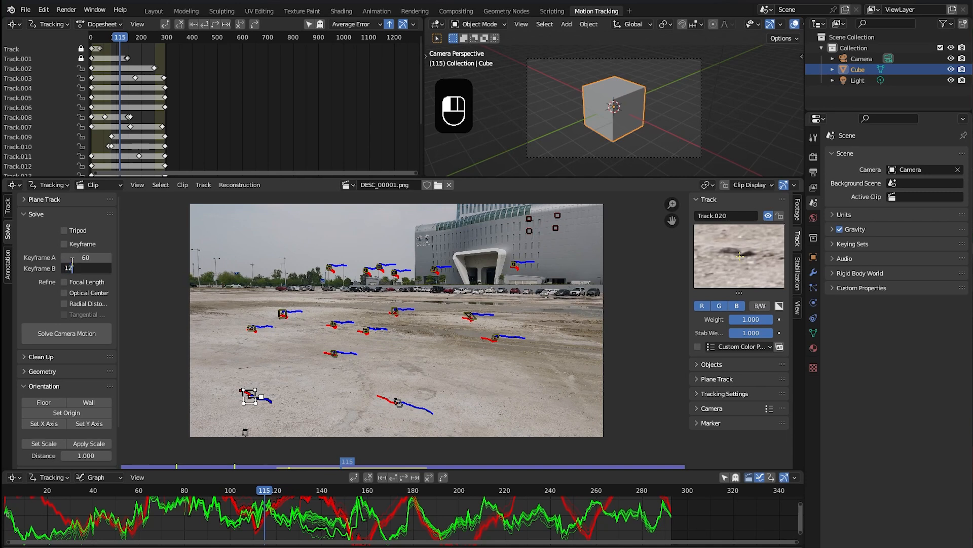
pyautogui.press('Return')
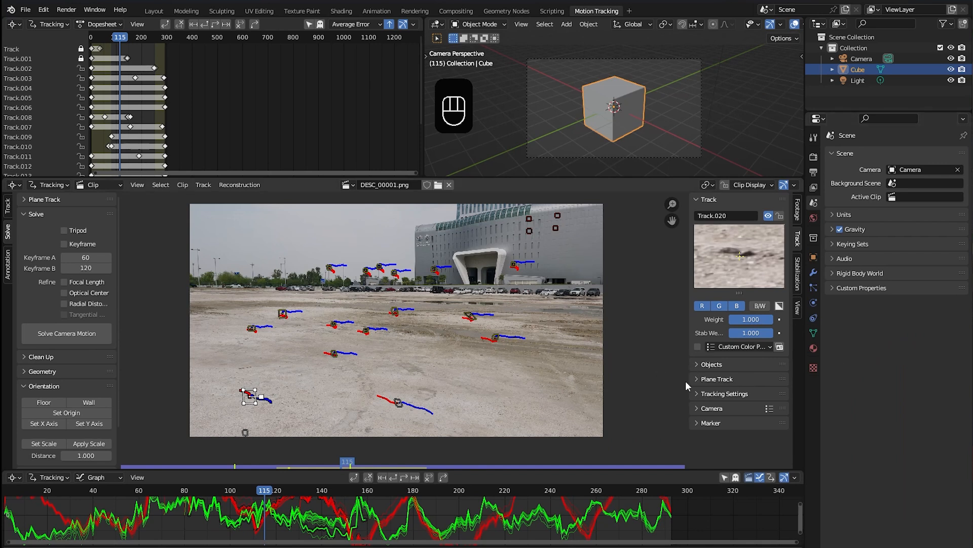
# Step: Apply the 1/1.8 inch sensor preset to the tracking camera and set its focal length to 4.92 mm
pyautogui.click(703, 408)
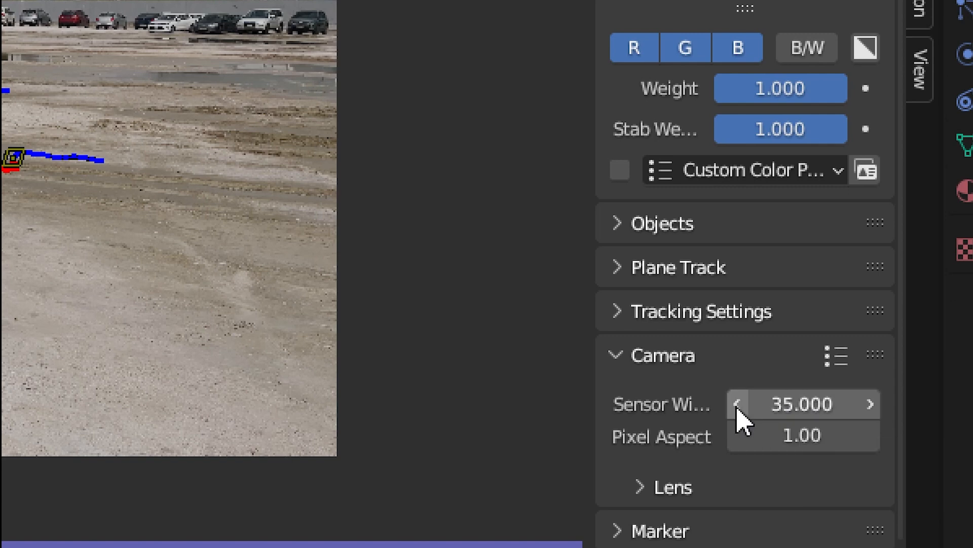
pyautogui.click(839, 357)
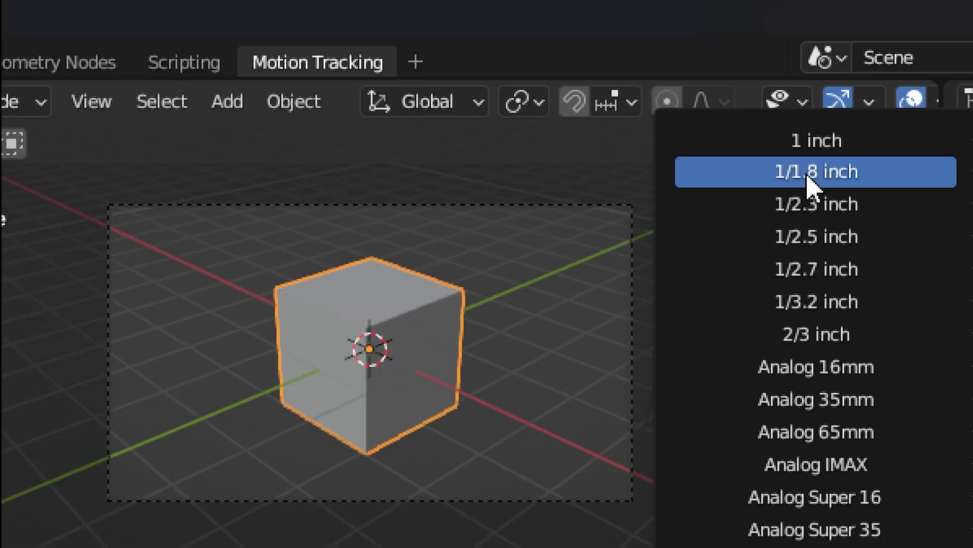
pyautogui.click(814, 180)
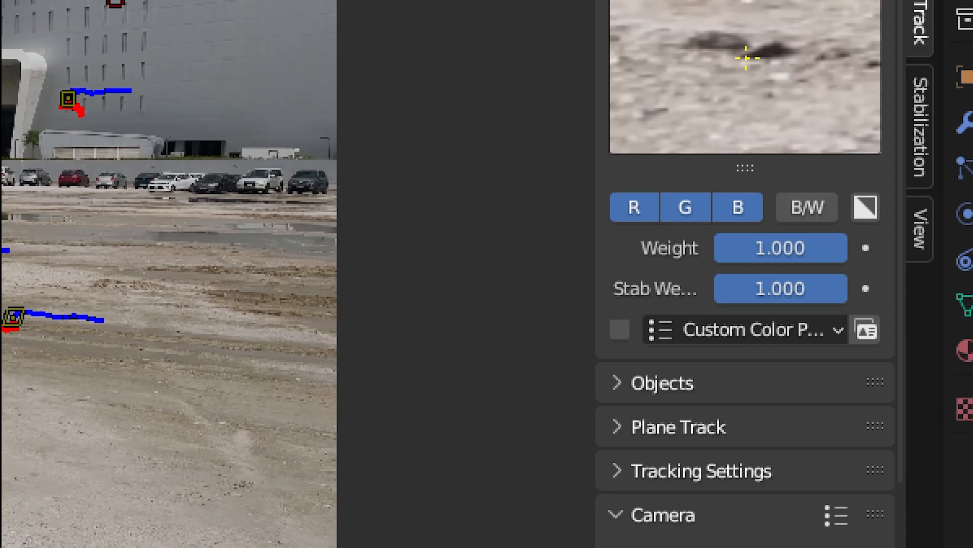
pyautogui.scroll(-5, 745, 274)
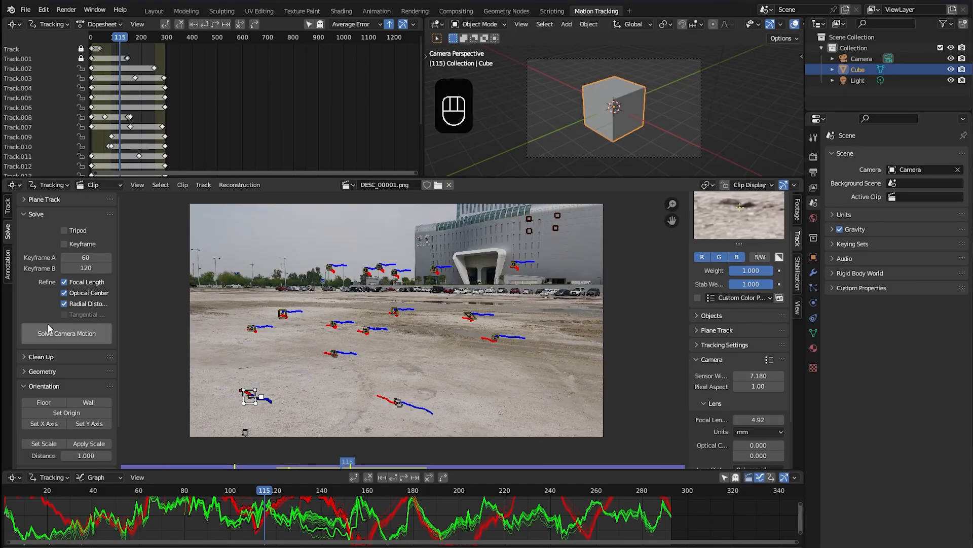
# Step: Solve the camera motion with focal length, optical center and radial distortion refinement enabled, and go to frame 130
pyautogui.click(52, 335)
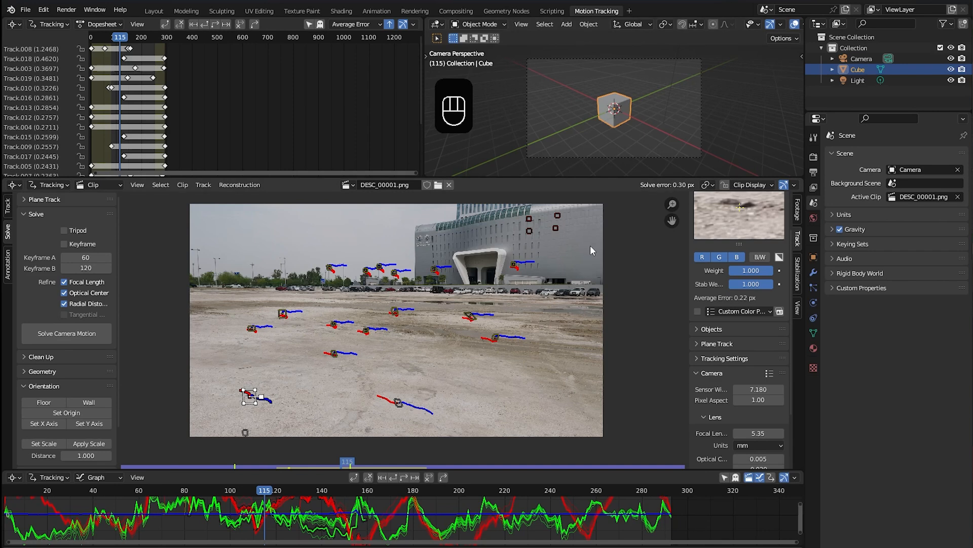
pyautogui.moveTo(278, 490); pyautogui.dragTo(376, 464)
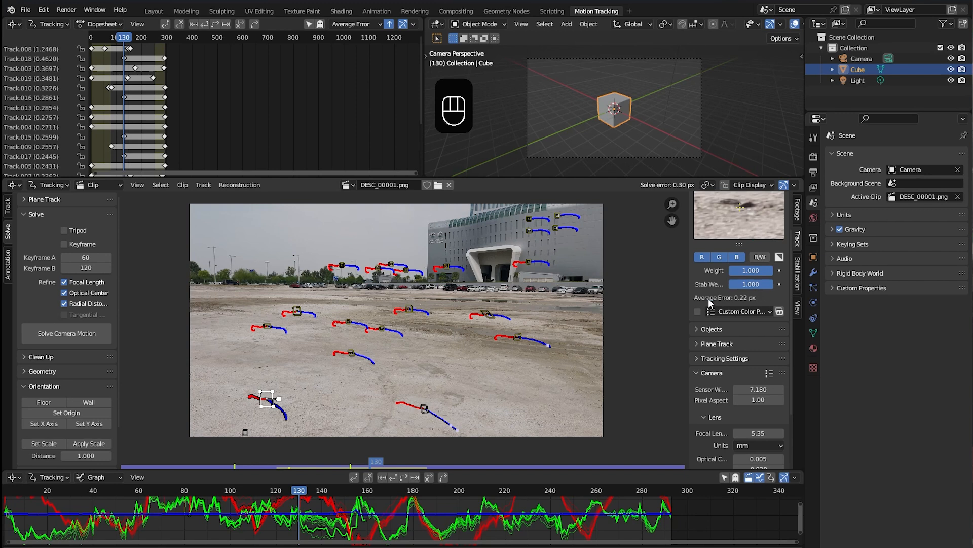
# Step: Turn on the marker info display in the clip and inspect the selected foreground marker's average error
pyautogui.click(756, 185)
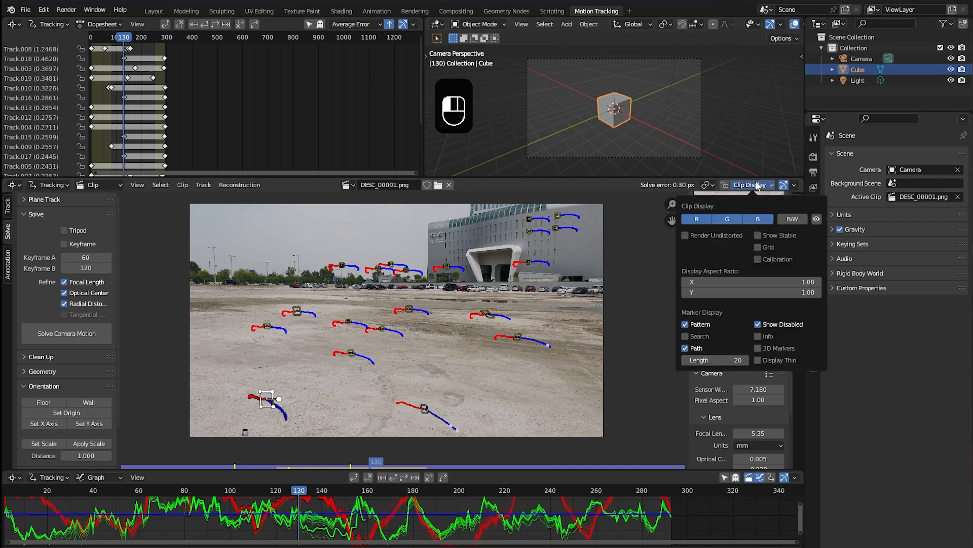
pyautogui.click(763, 335)
pyautogui.scroll(3, 176, 457)
pyautogui.moveTo(174, 458); pyautogui.dragTo(341, 329, button='middle')
pyautogui.scroll(4, 340, 334)
pyautogui.scroll(-6, 348, 366)
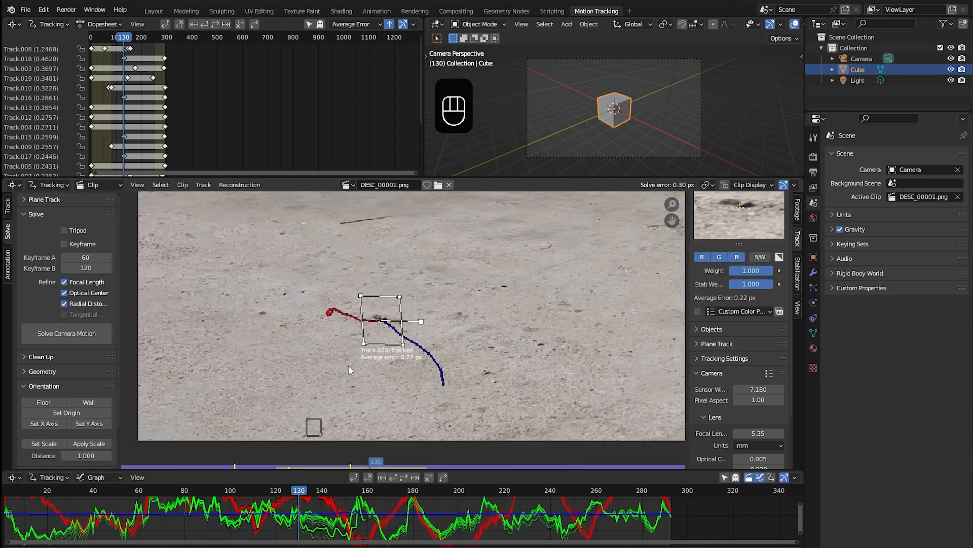
# Step: Select other ground markers one after another and compare their average errors across the footage
pyautogui.click(502, 269)
pyautogui.click(391, 232)
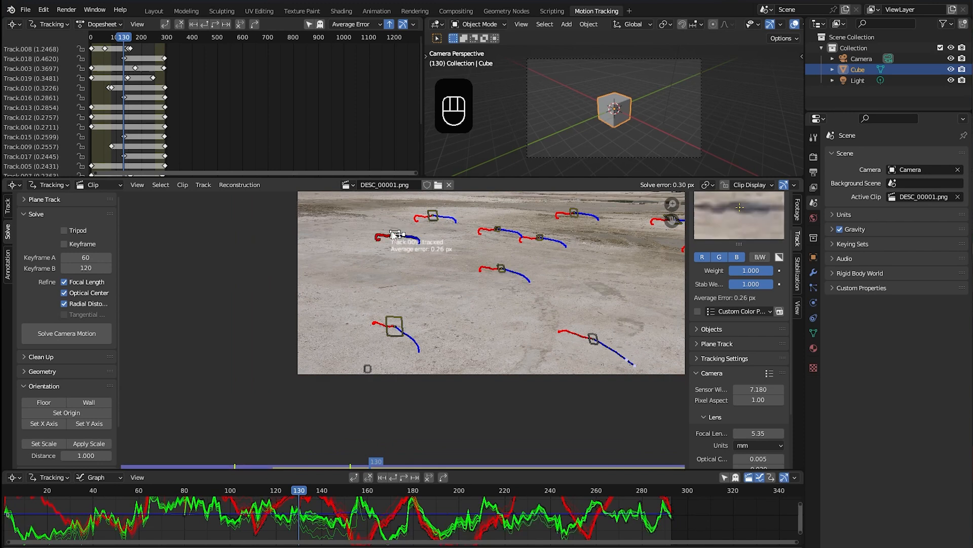
pyautogui.click(432, 209)
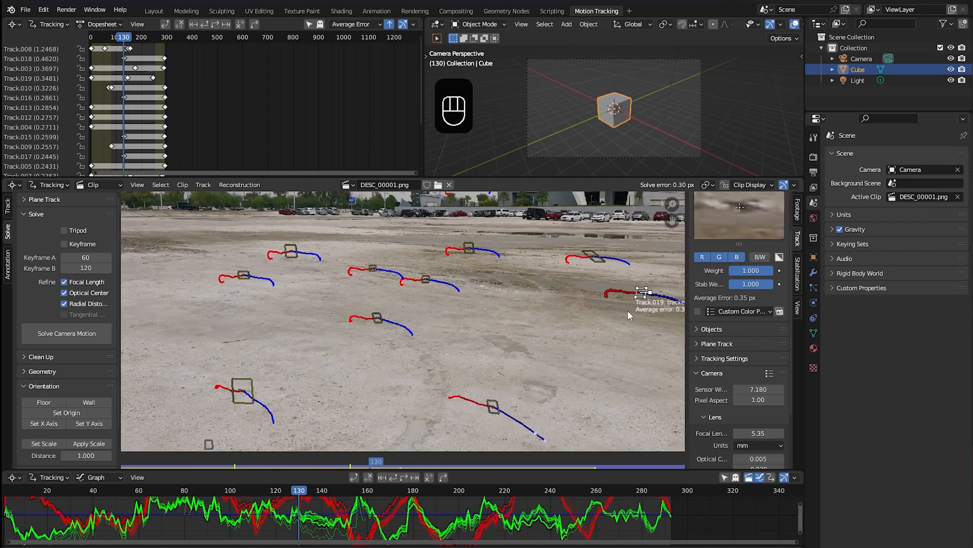
pyautogui.moveTo(627, 311); pyautogui.dragTo(525, 320, button='middle')
pyautogui.scroll(-1, 525, 320)
pyautogui.scroll(1, 580, 327)
pyautogui.keyDown('shift'); pyautogui.moveTo(578, 228); pyautogui.dragTo(537, 295, button='middle'); pyautogui.keyUp('shift')
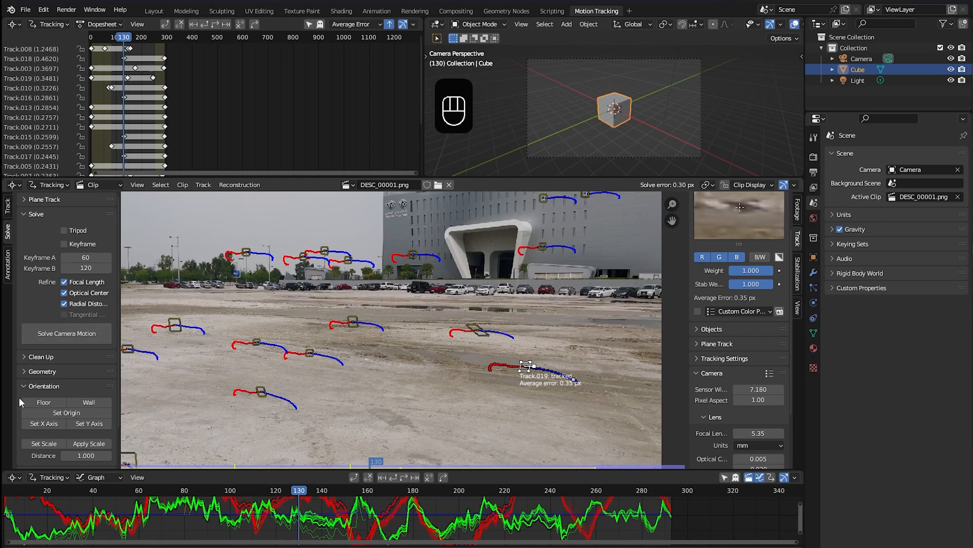
# Step: Try to pick out the tracks above a 0.360 reprojection error with Clean Tracks and delete them
pyautogui.scroll(-2, 50, 409)
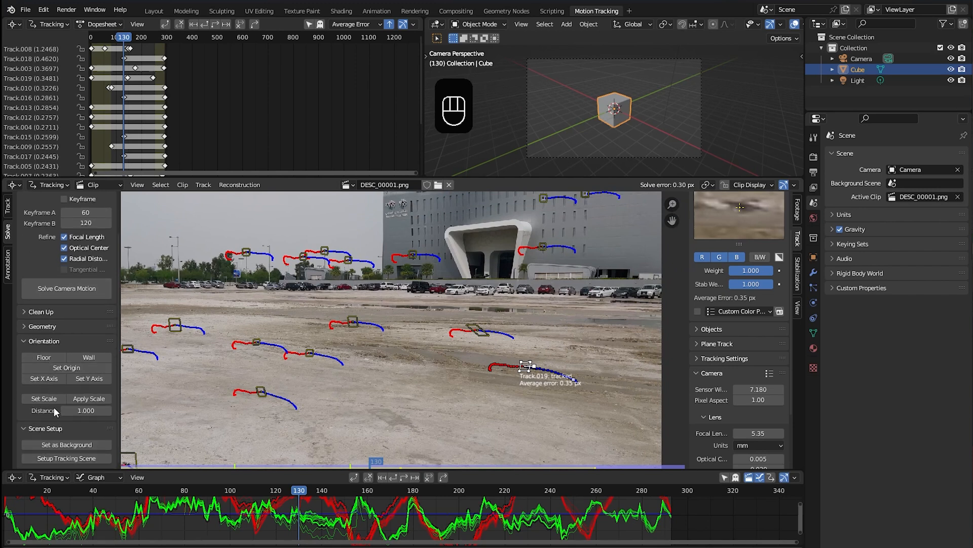
pyautogui.scroll(2, 56, 398)
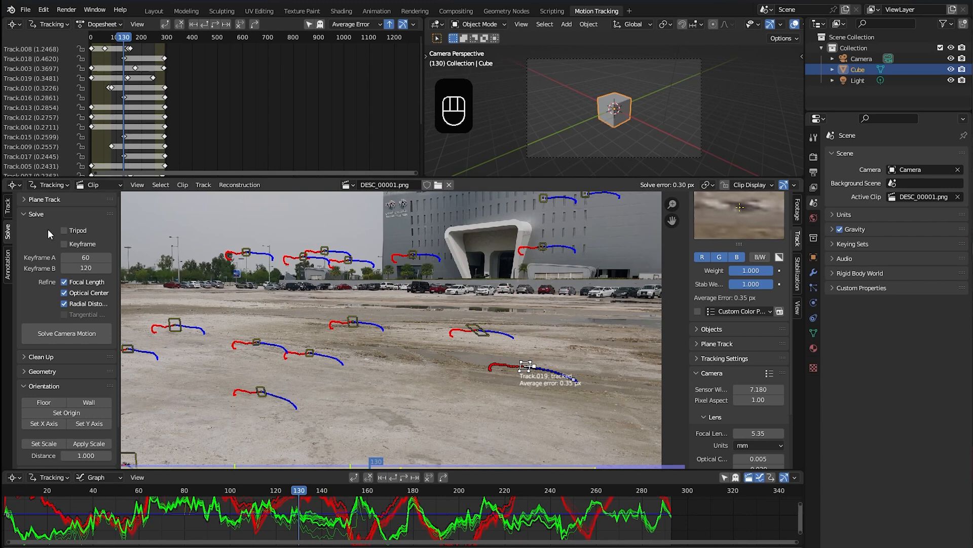
pyautogui.click(35, 354)
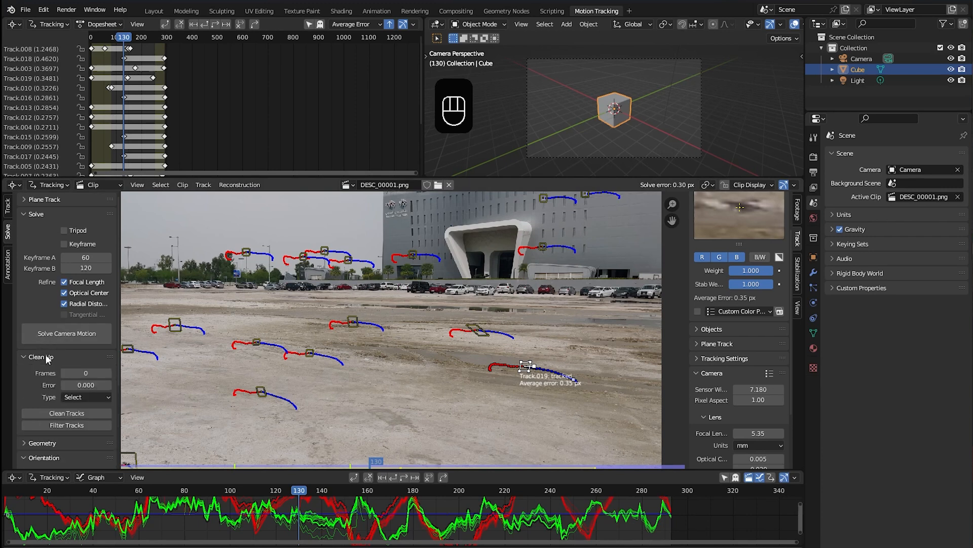
pyautogui.click(66, 413)
pyautogui.moveTo(223, 445); pyautogui.dragTo(240, 445)
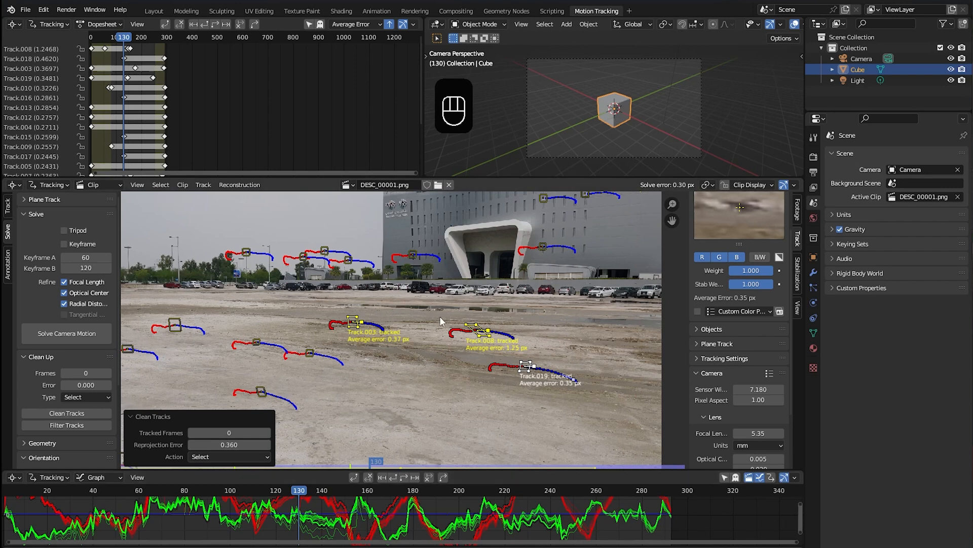
pyautogui.press('Delete')
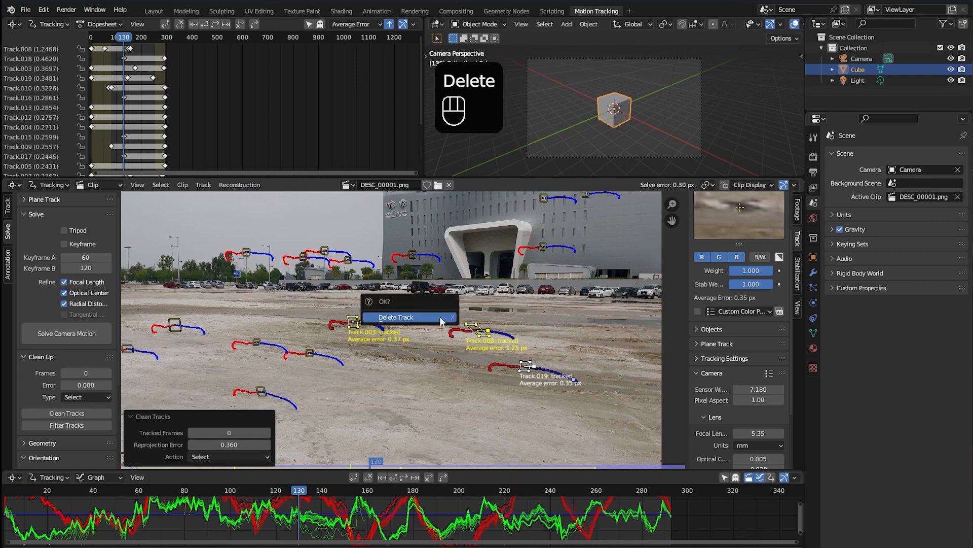
pyautogui.click(440, 320)
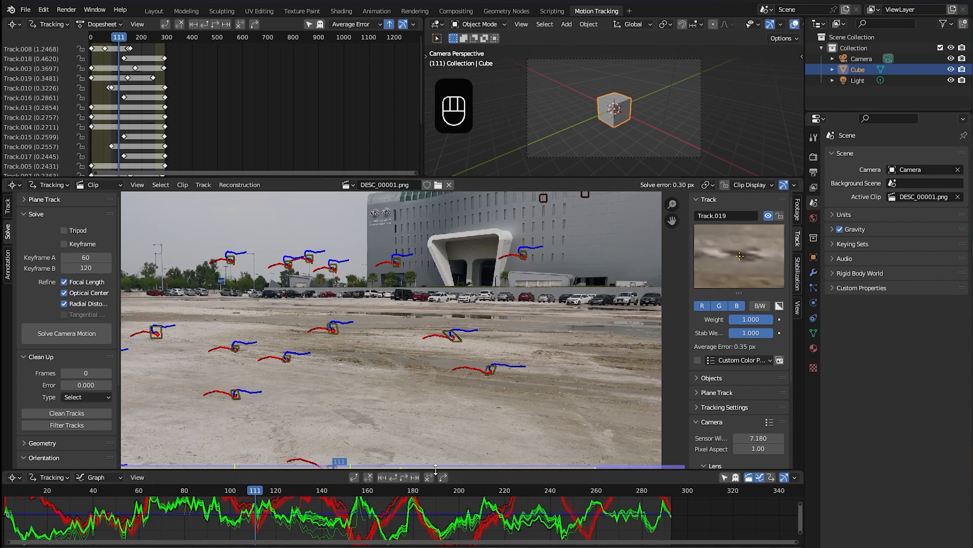
# Step: Enlarge the graph editor and examine the track curves that stray from the rest between frames 120 and 150
pyautogui.moveTo(436, 470); pyautogui.dragTo(444, 329)
pyautogui.moveTo(173, 474); pyautogui.dragTo(375, 467, button='middle')
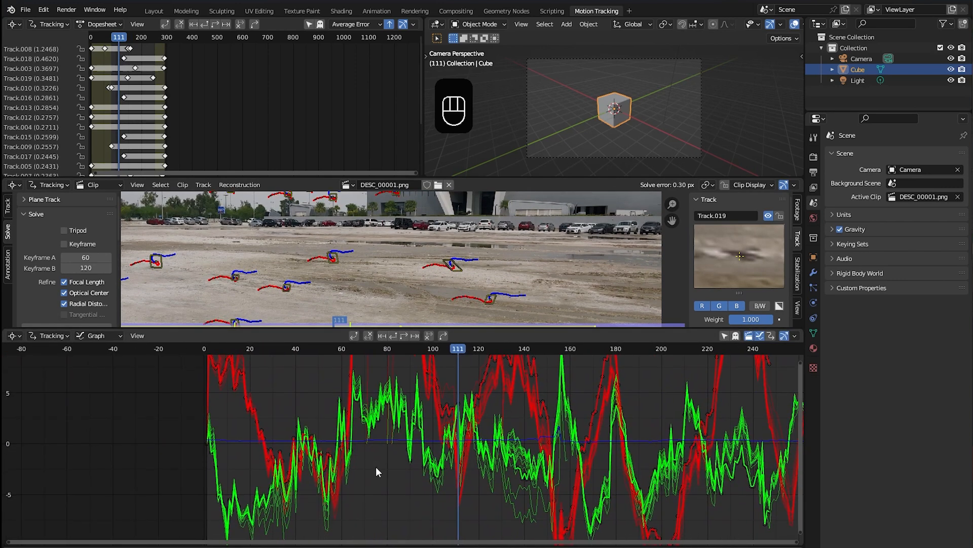
pyautogui.scroll(-2, 471, 398)
pyautogui.moveTo(596, 414); pyautogui.dragTo(605, 384, button='middle')
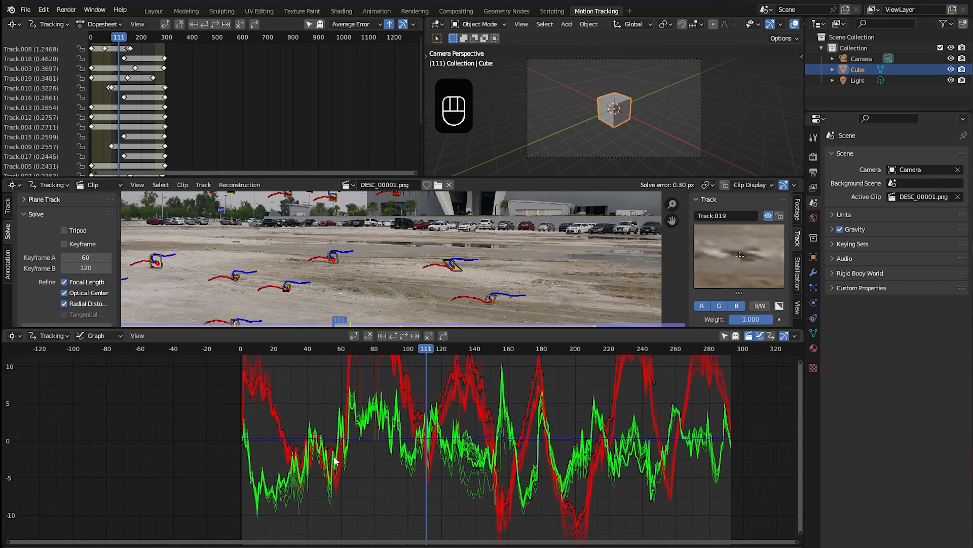
pyautogui.click(470, 497)
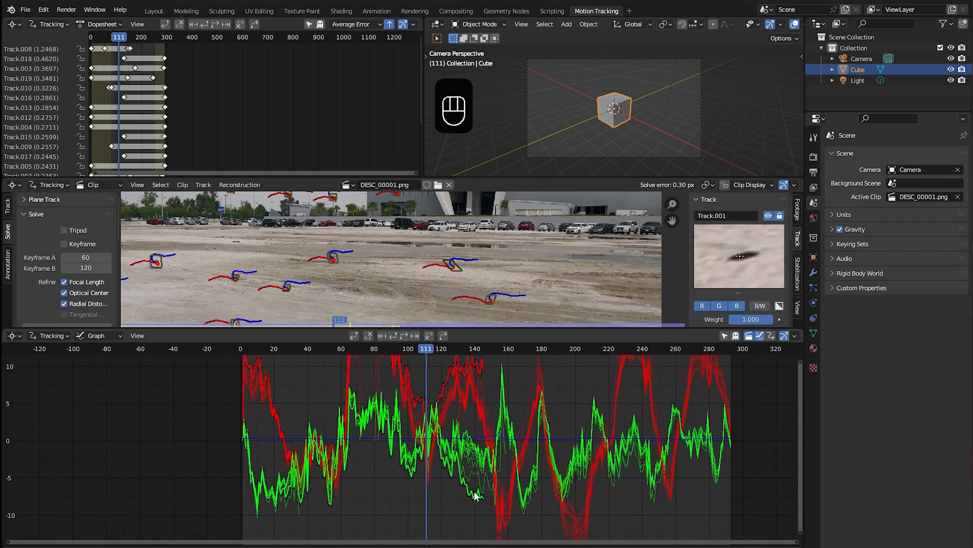
pyautogui.click(475, 477)
pyautogui.click(480, 488)
pyautogui.click(480, 487)
pyautogui.click(480, 487)
pyautogui.click(480, 488)
pyautogui.scroll(-3, 640, 479)
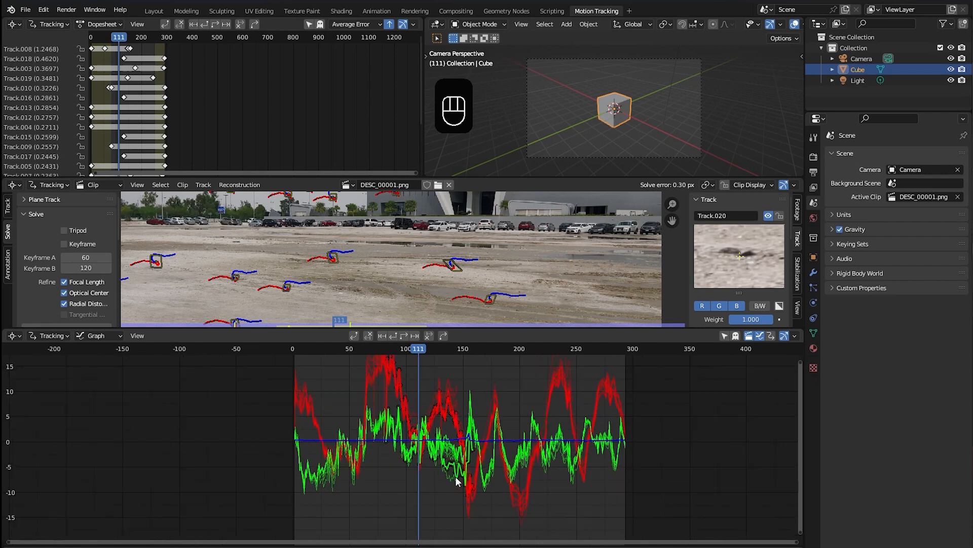
pyautogui.scroll(3, 459, 429)
# Step: Delete Track.001 and the other track whose curve dips below the rest around frames 120 to 150
pyautogui.click(482, 499)
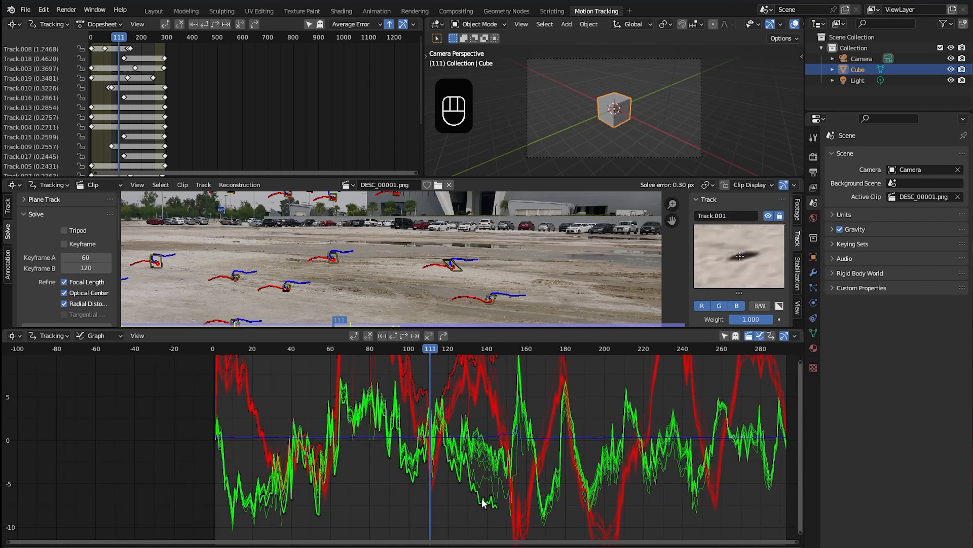
pyautogui.press('Delete')
pyautogui.click(463, 493)
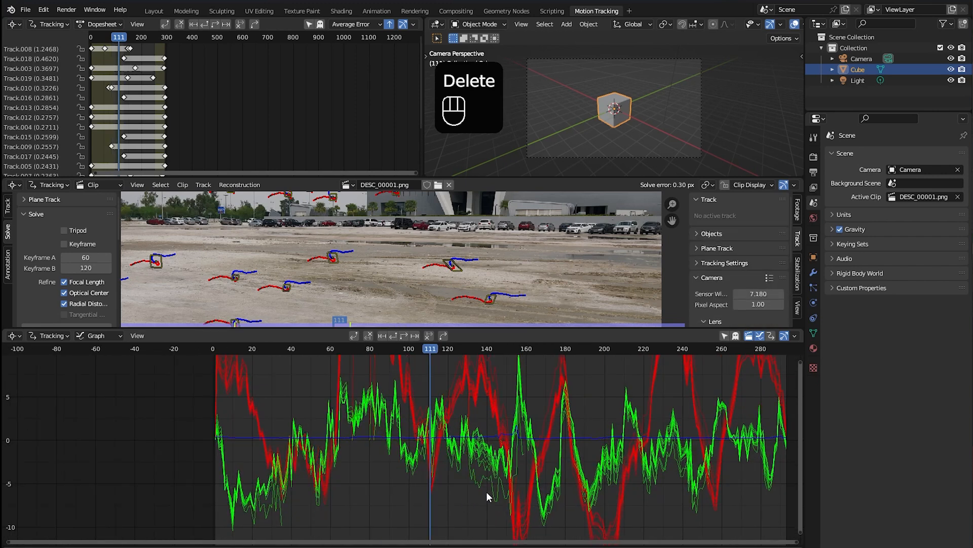
pyautogui.press('Delete')
pyautogui.scroll(-3, 474, 473)
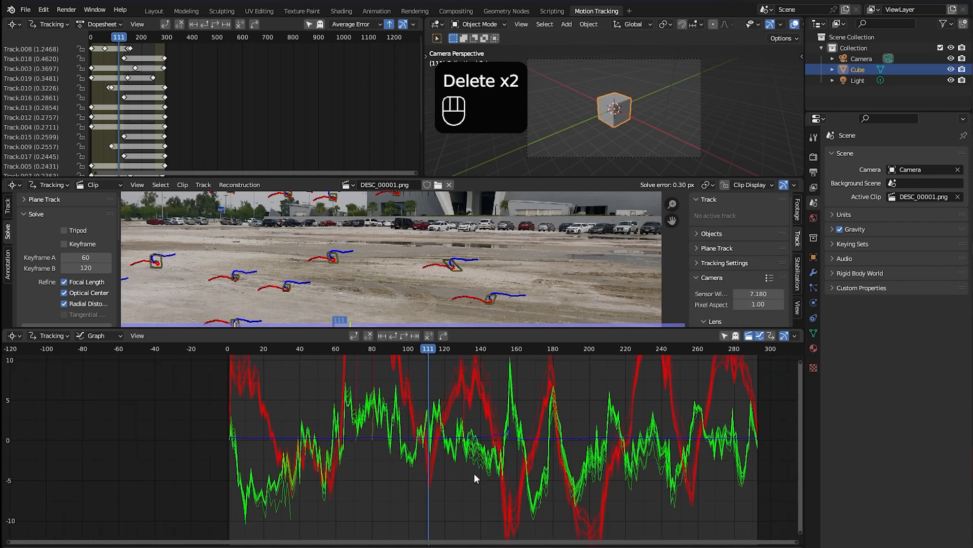
# Step: Shrink the graph editor back to enlarge the clip view and solve the camera motion again
pyautogui.moveTo(330, 328); pyautogui.dragTo(319, 464)
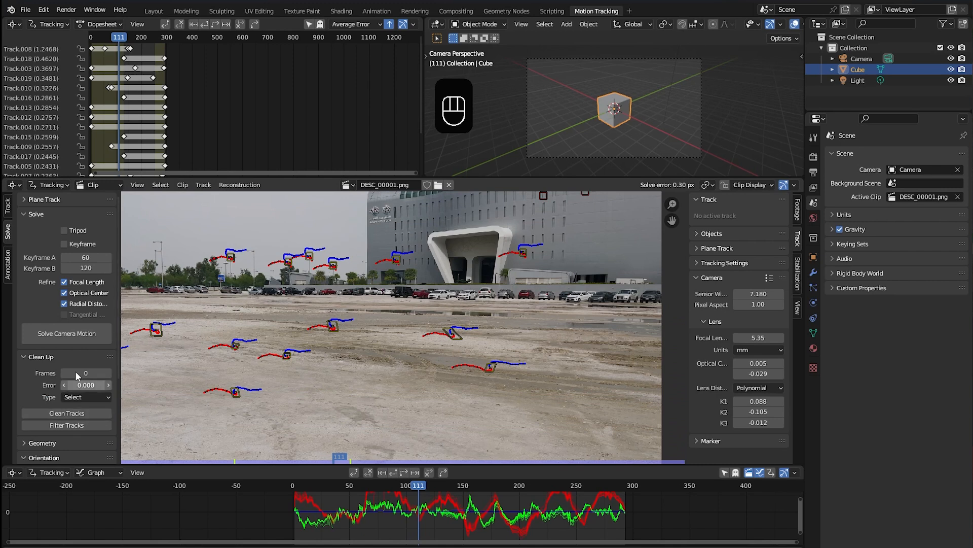
pyautogui.click(80, 334)
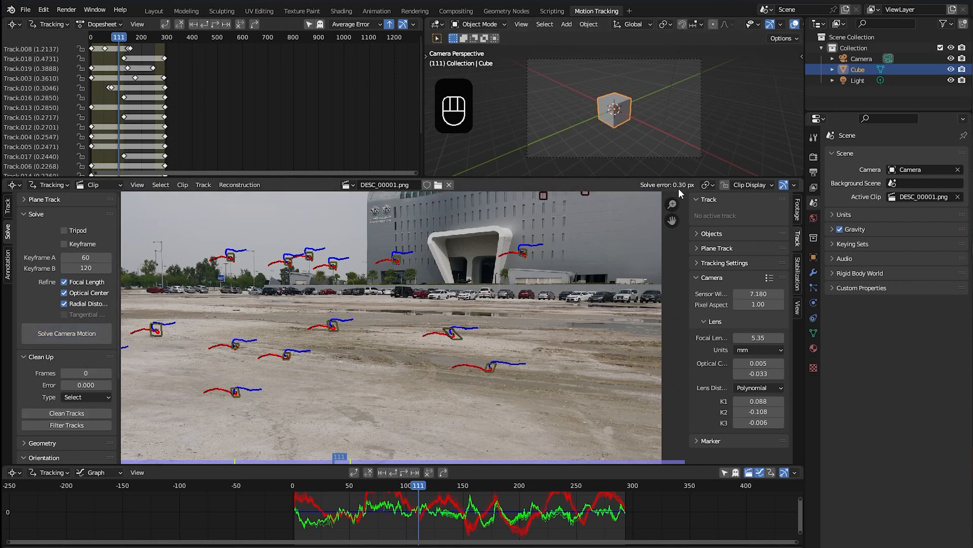
pyautogui.scroll(3, 429, 392)
pyautogui.scroll(-3, 430, 392)
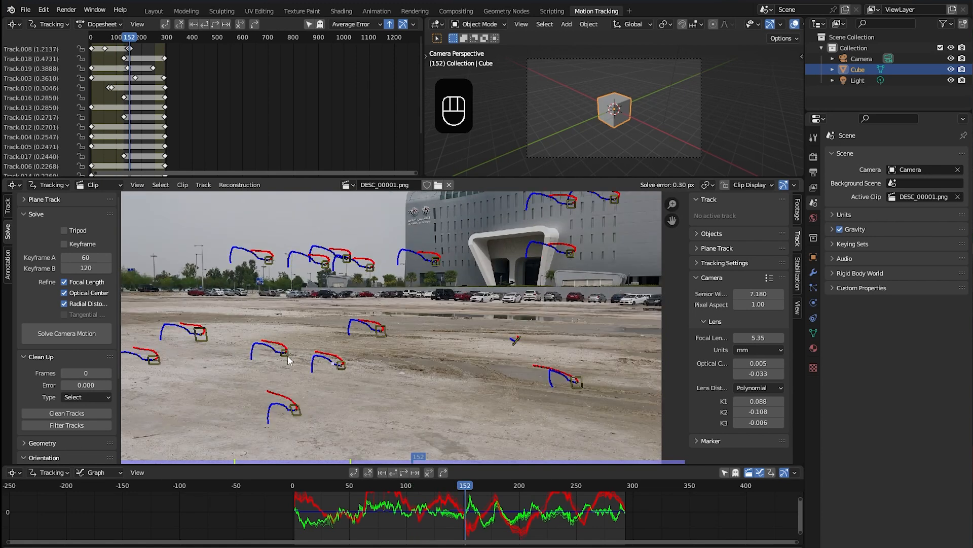
# Step: Define the floor plane at frame 152 from the three ground markers Track.011, Track.007 and Track.003
pyautogui.click(288, 360)
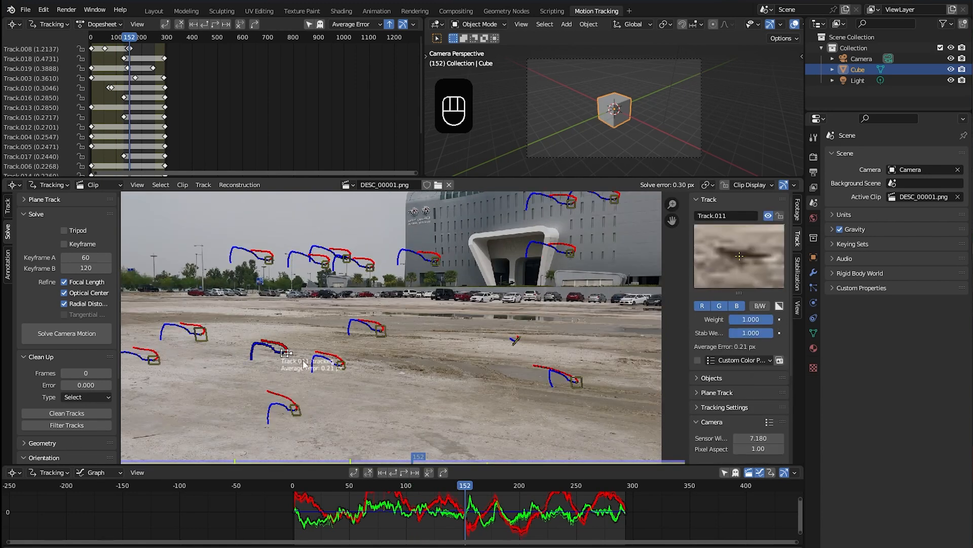
pyautogui.keyDown('shift'); pyautogui.click(350, 365); pyautogui.keyUp('shift')
pyautogui.keyDown('shift'); pyautogui.click(383, 335); pyautogui.keyUp('shift')
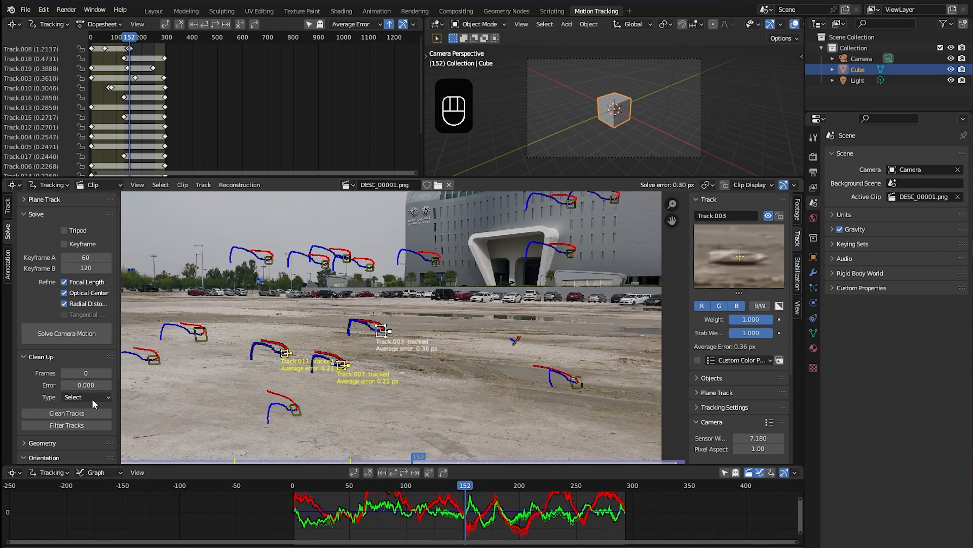
pyautogui.scroll(-5, 79, 352)
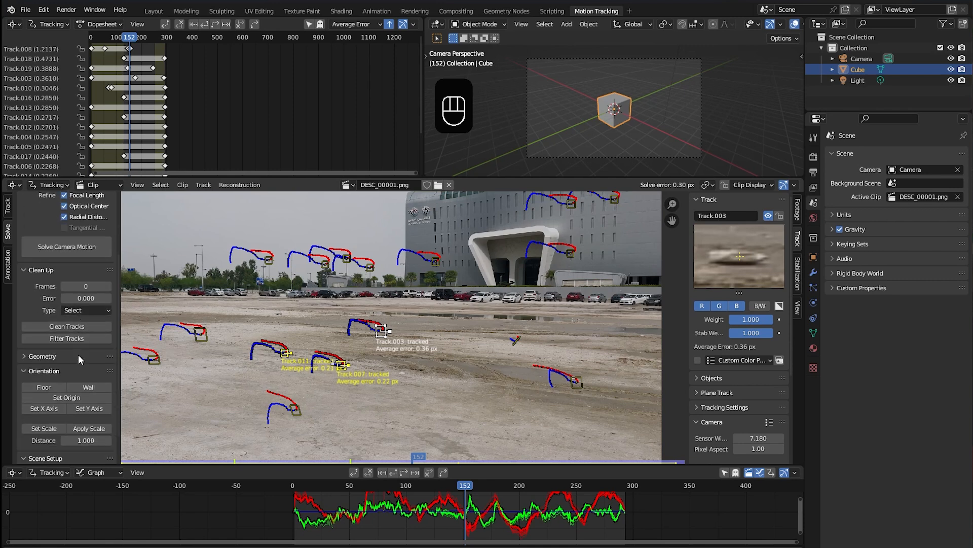
pyautogui.click(48, 350)
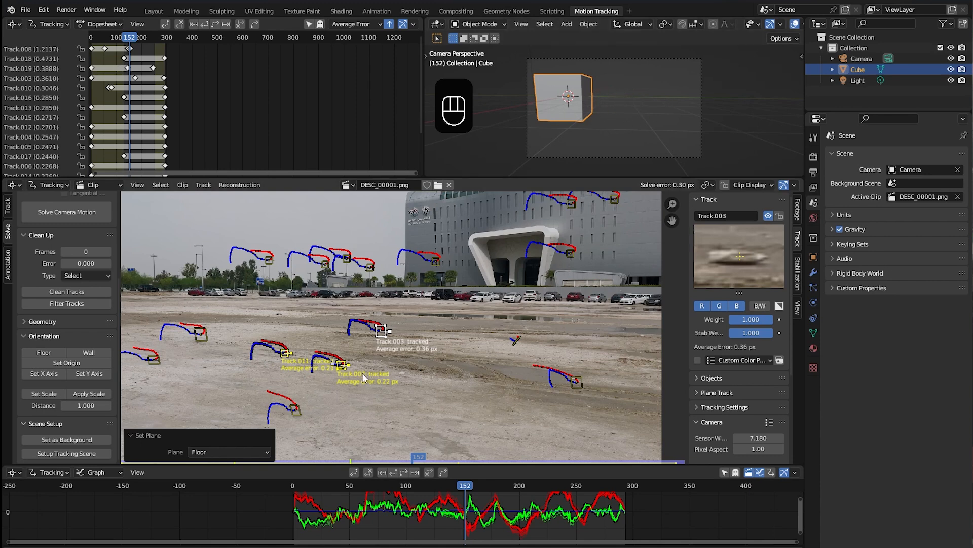
pyautogui.click(360, 394)
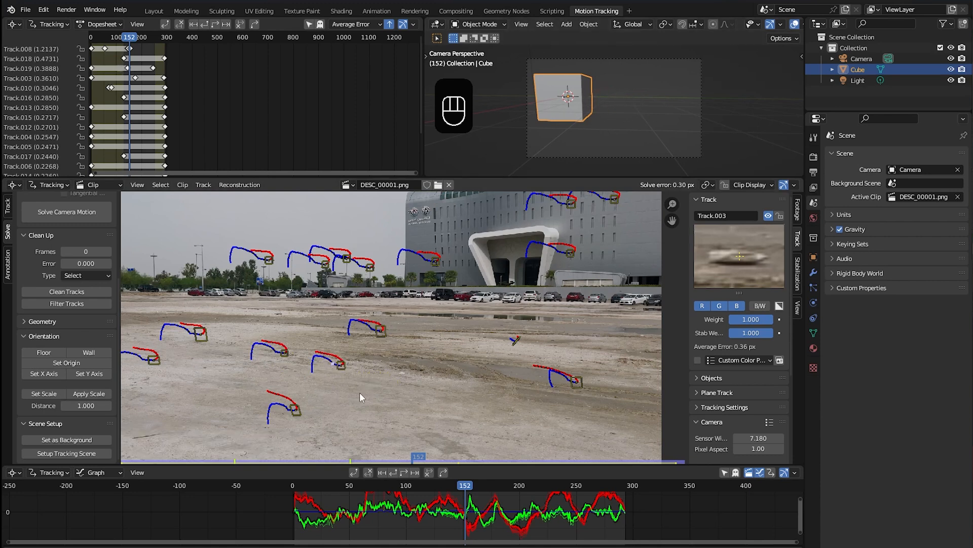
# Step: Set ground marker Track.011 as the scene origin and use neighbouring marker Track.007 to define the Y axis
pyautogui.click(283, 352)
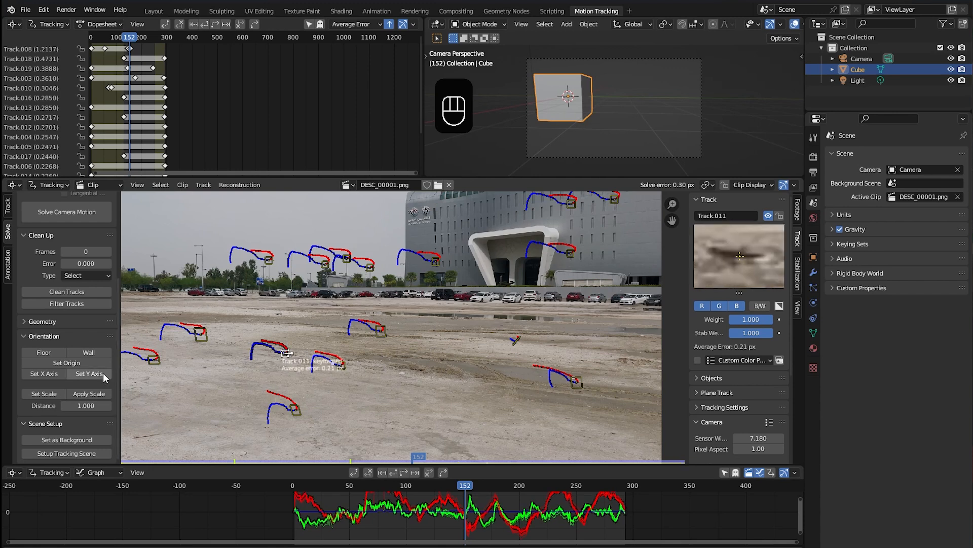
pyautogui.click(73, 363)
pyautogui.click(367, 375)
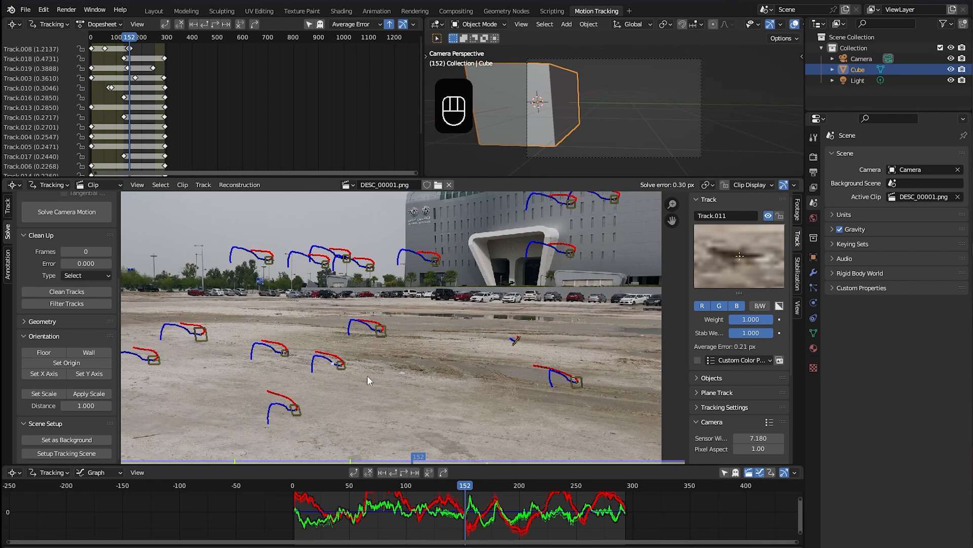
pyautogui.click(344, 366)
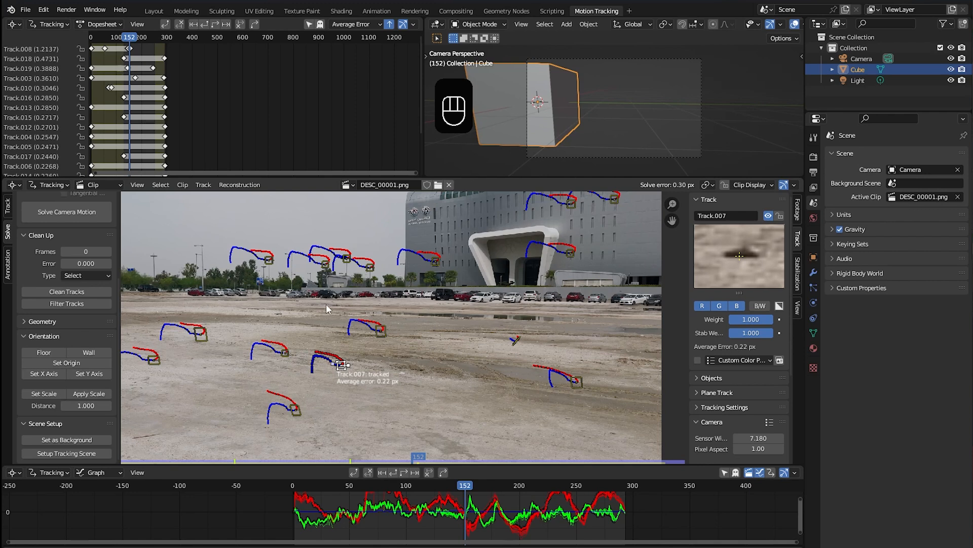
pyautogui.click(103, 374)
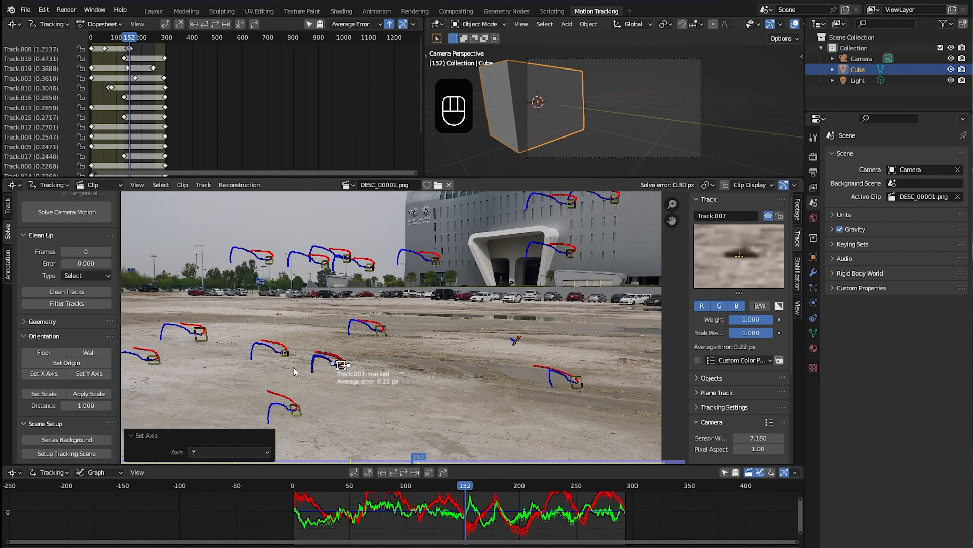
# Step: Set the scene scale with a distance of 2 between ground markers Track.011 and Track.007
pyautogui.click(286, 352)
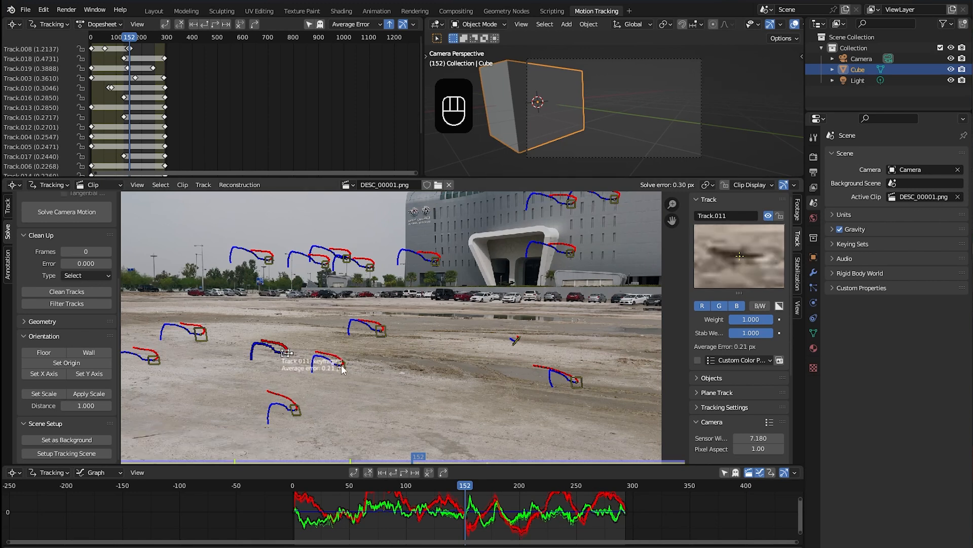
pyautogui.keyDown('shift'); pyautogui.click(343, 367); pyautogui.keyUp('shift')
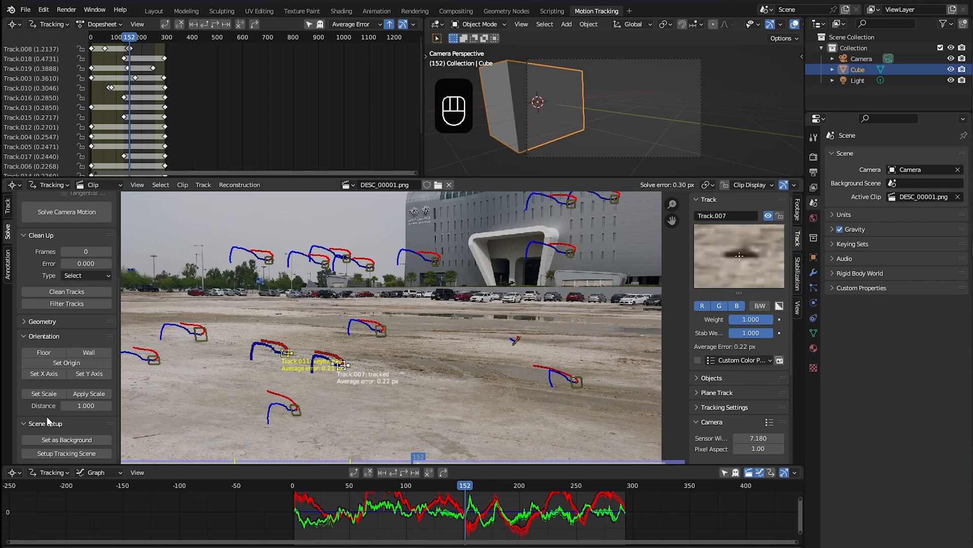
pyautogui.click(85, 405)
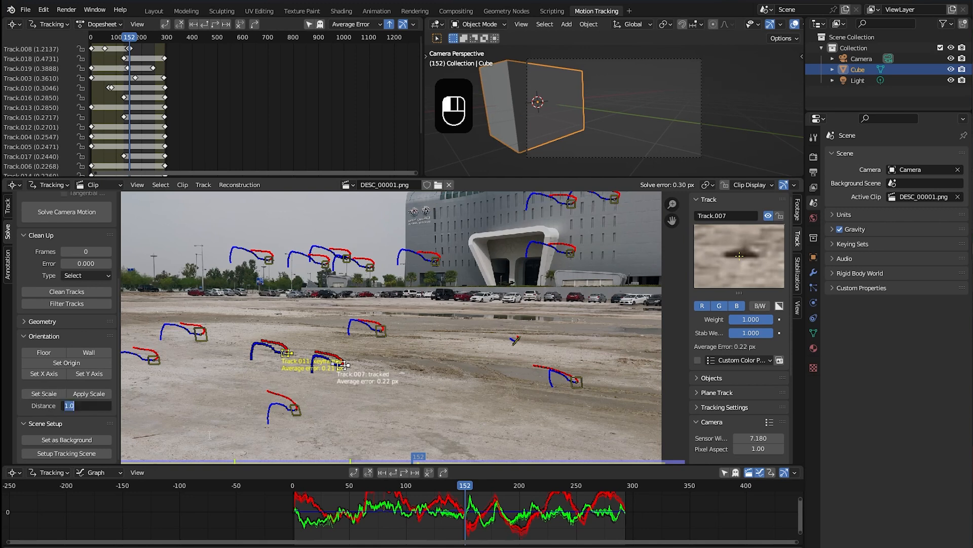
pyautogui.write('2')
pyautogui.press('Return')
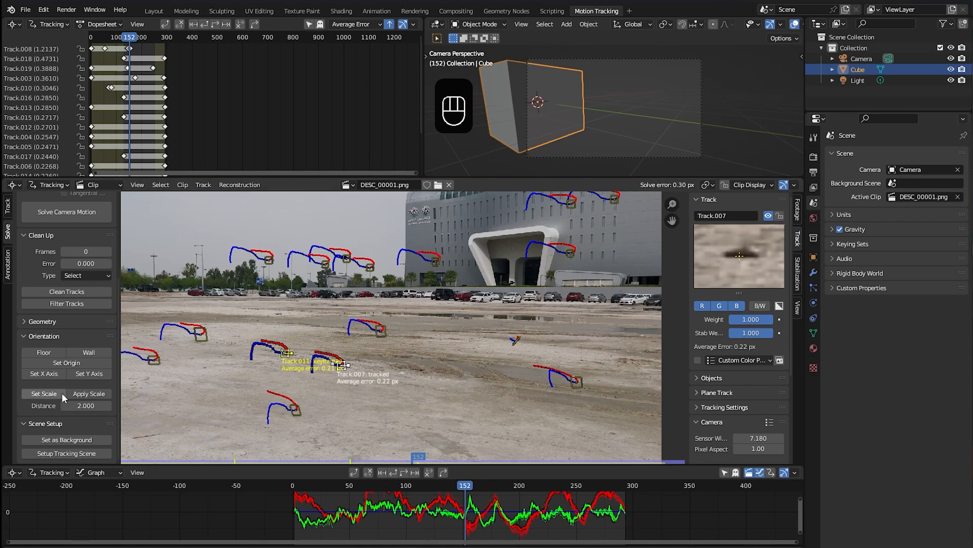
pyautogui.click(44, 394)
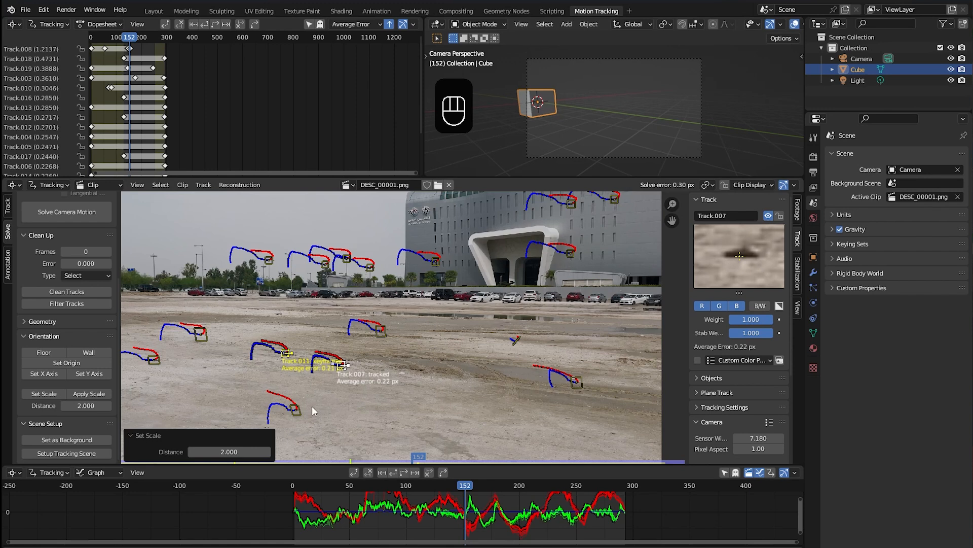
# Step: Set the footage as the camera's background and scrub the timeline to check it in the 3D view
pyautogui.moveTo(424, 484)
pyautogui.mouseDown()
pyautogui.moveTo(390, 491)
pyautogui.moveTo(414, 495)
pyautogui.mouseUp()
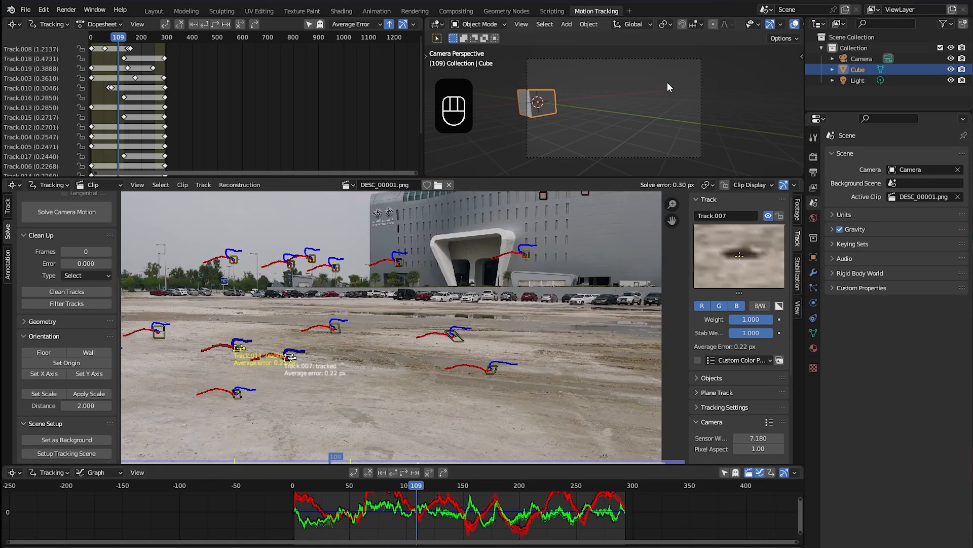
pyautogui.click(67, 444)
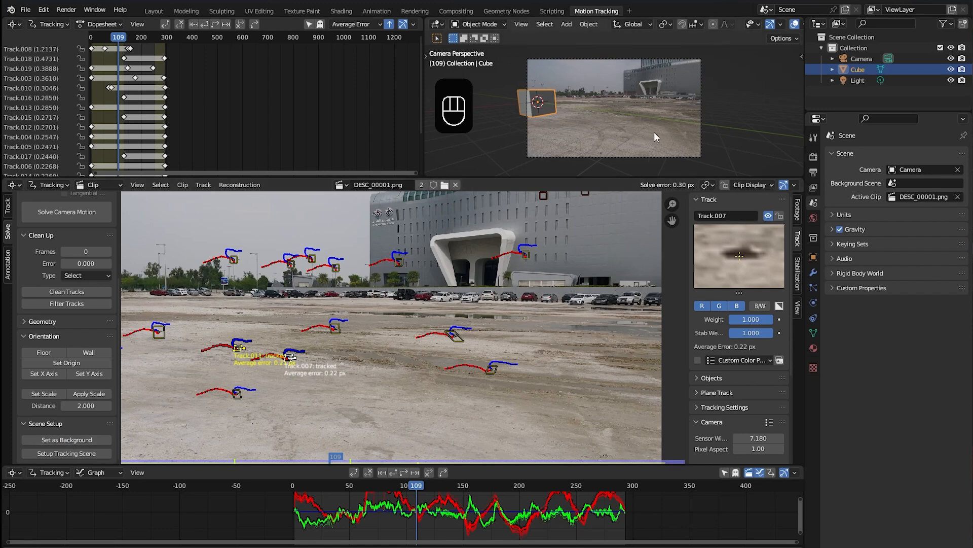
pyautogui.moveTo(406, 494); pyautogui.dragTo(366, 494)
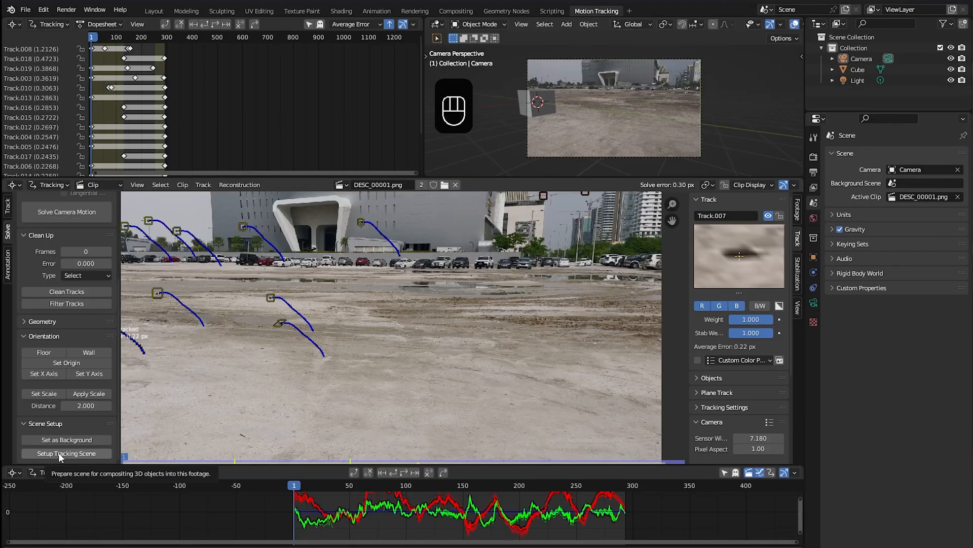
# Step: Set up the tracking scene for compositing and select the generated ground plane in the 3D view
pyautogui.click(183, 474)
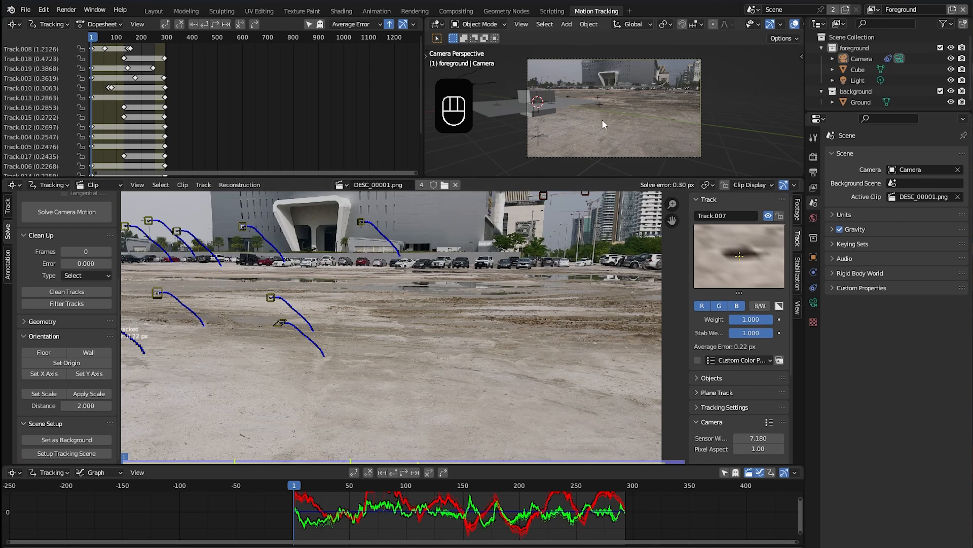
pyautogui.click(512, 105)
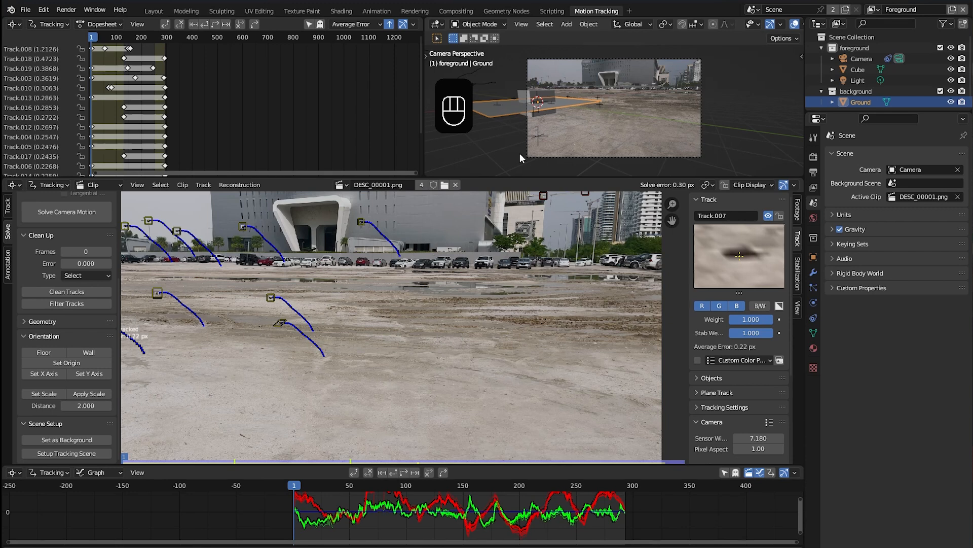
# Step: Scrub through the footage in the motion tracking view to examine how the cube and ground plane follow the solved camera
pyautogui.click(271, 298)
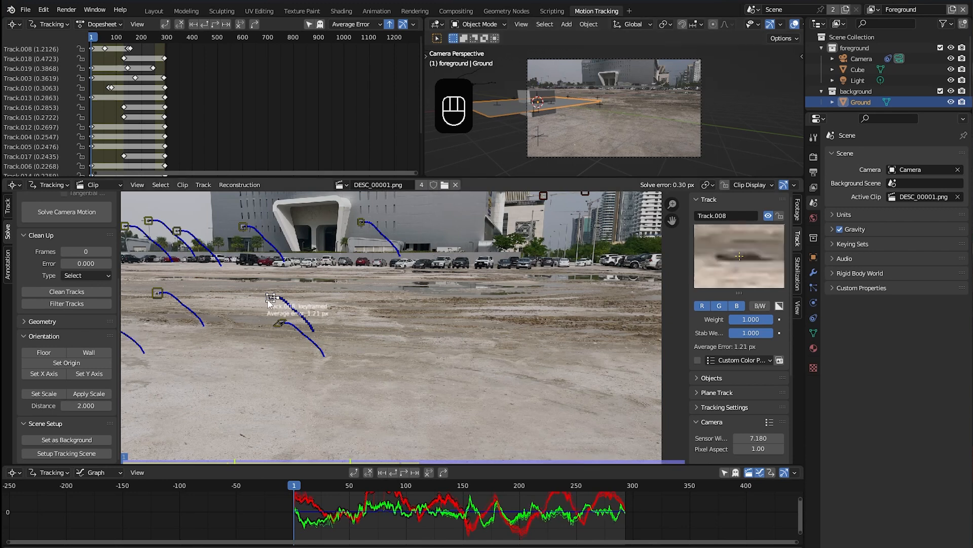
pyautogui.click(279, 325)
pyautogui.click(539, 135)
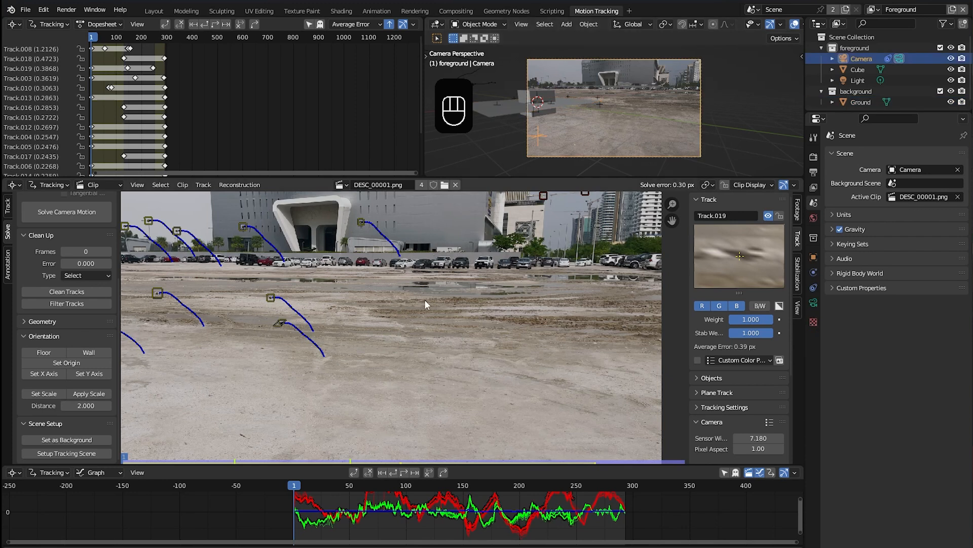
pyautogui.click(325, 487)
pyautogui.moveTo(342, 488); pyautogui.dragTo(438, 515)
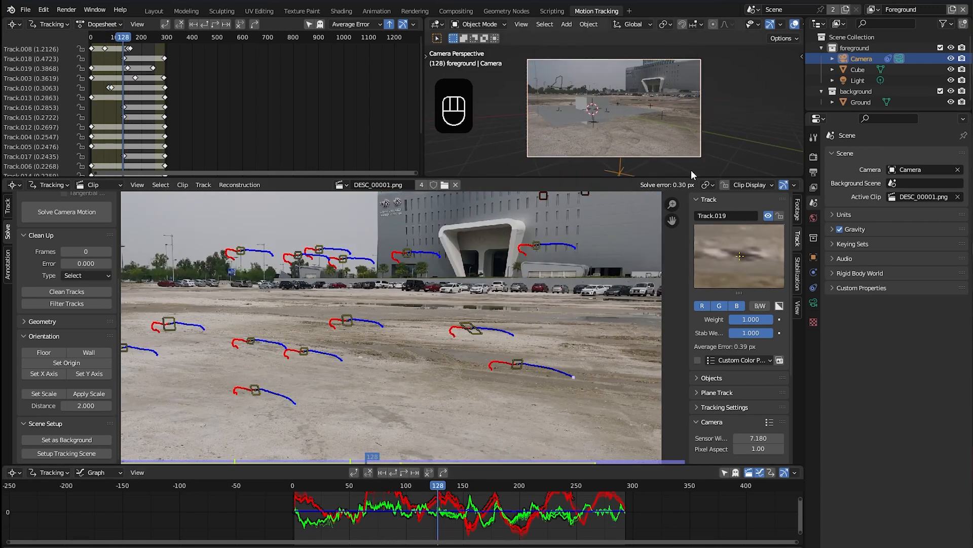
pyautogui.keyDown('alt'); pyautogui.scroll(-20, 628, 96); pyautogui.keyUp('alt')
pyautogui.click(598, 126)
pyautogui.click(558, 114)
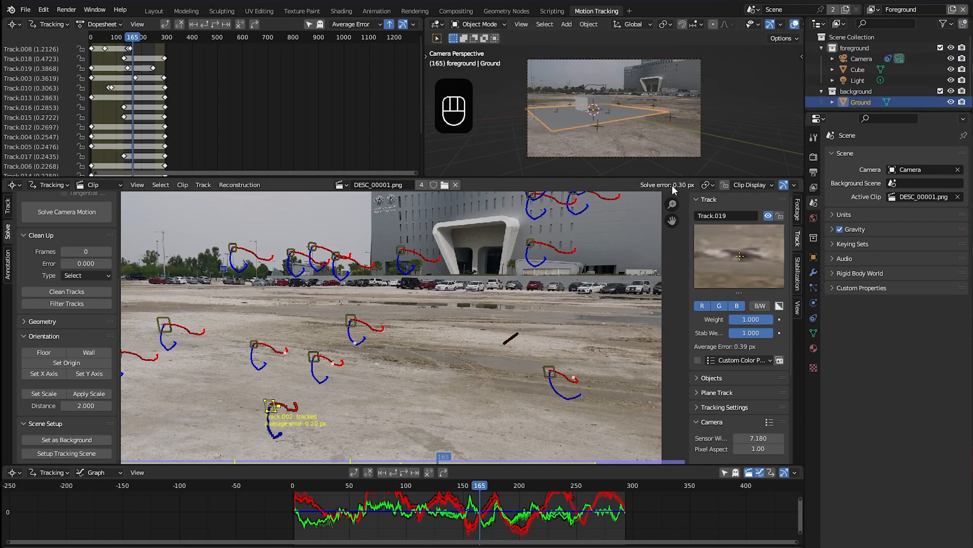
pyautogui.moveTo(412, 488)
pyautogui.mouseDown()
pyautogui.moveTo(391, 491)
pyautogui.moveTo(412, 492)
pyautogui.moveTo(402, 490)
pyautogui.mouseUp()
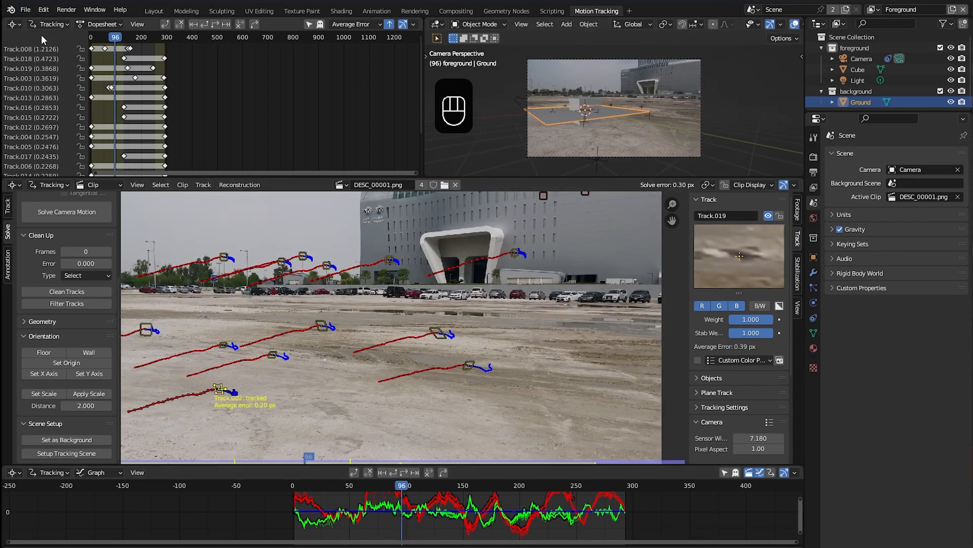
# Step: Switch to the Layout workspace, look through the camera and raise the cube along Z until it rests on the ground plane
pyautogui.click(154, 11)
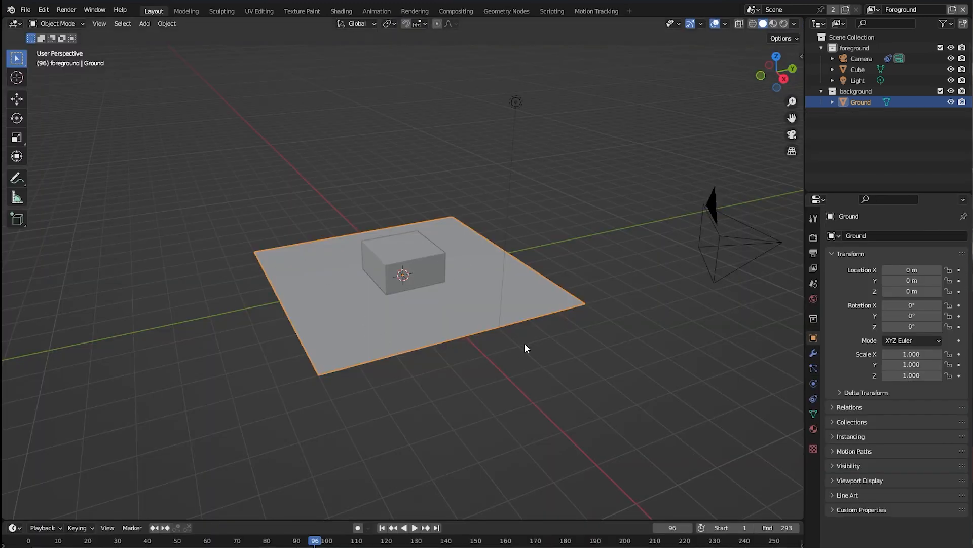
pyautogui.press('KP_0')
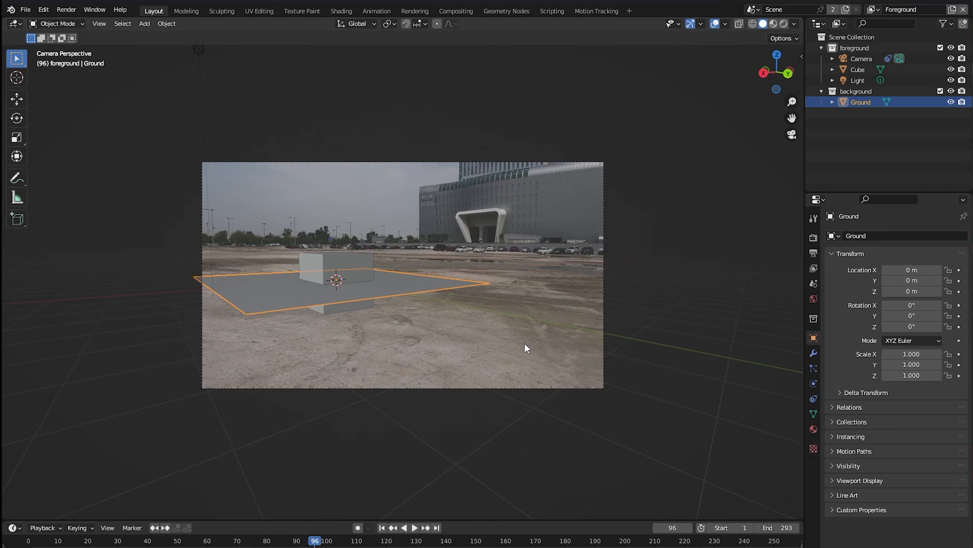
pyautogui.scroll(1, 339, 260)
pyautogui.click(340, 260)
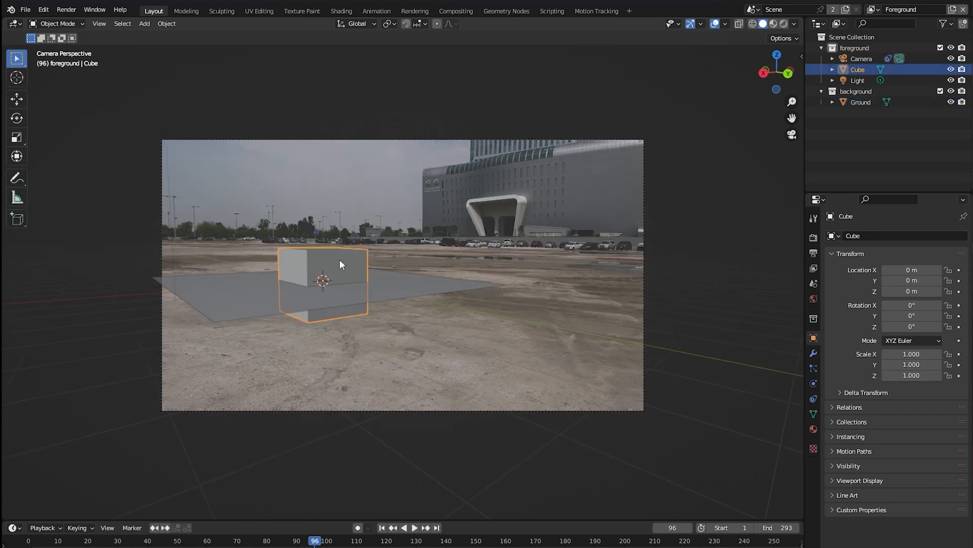
pyautogui.press('g')
pyautogui.press('z')
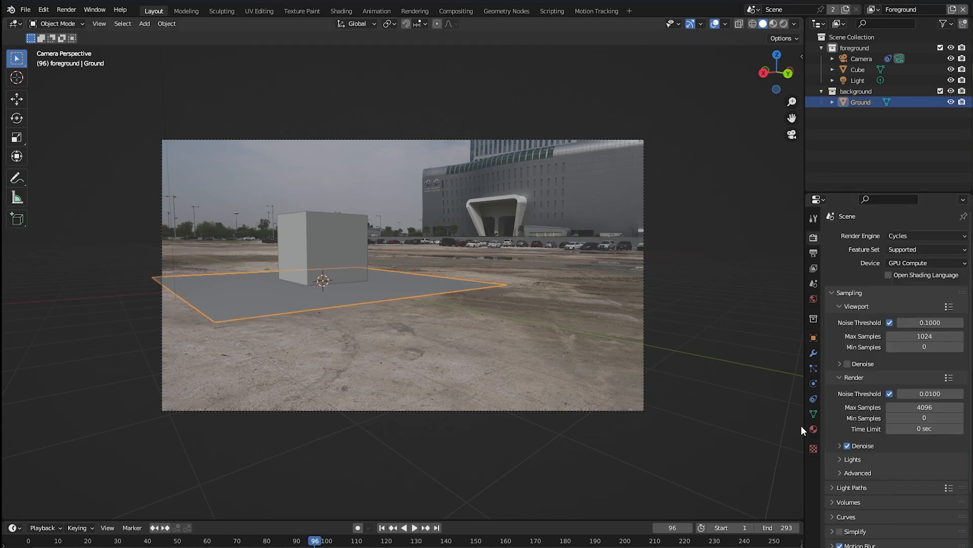
# Step: Examine the visibility settings of the Ground object
pyautogui.click(814, 338)
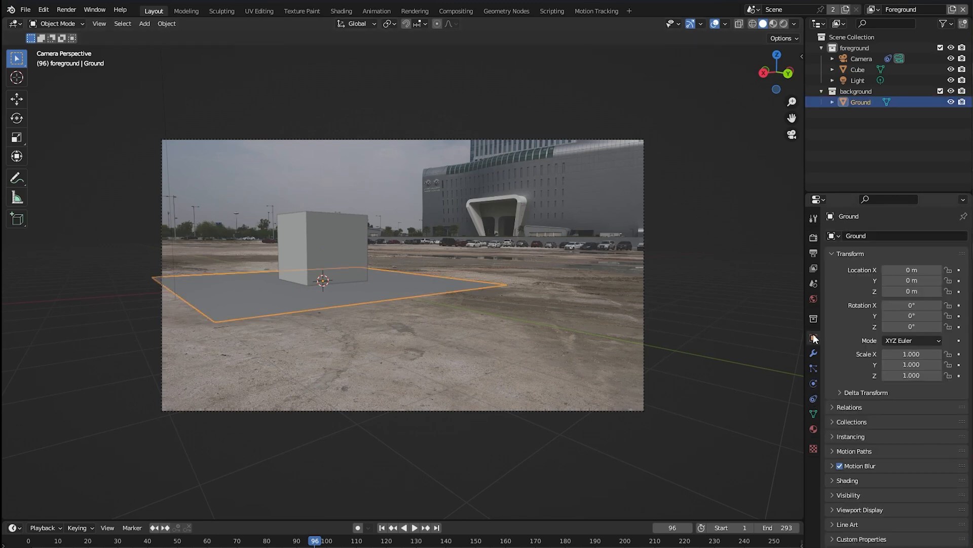
pyautogui.click(834, 494)
pyautogui.scroll(-3, 900, 491)
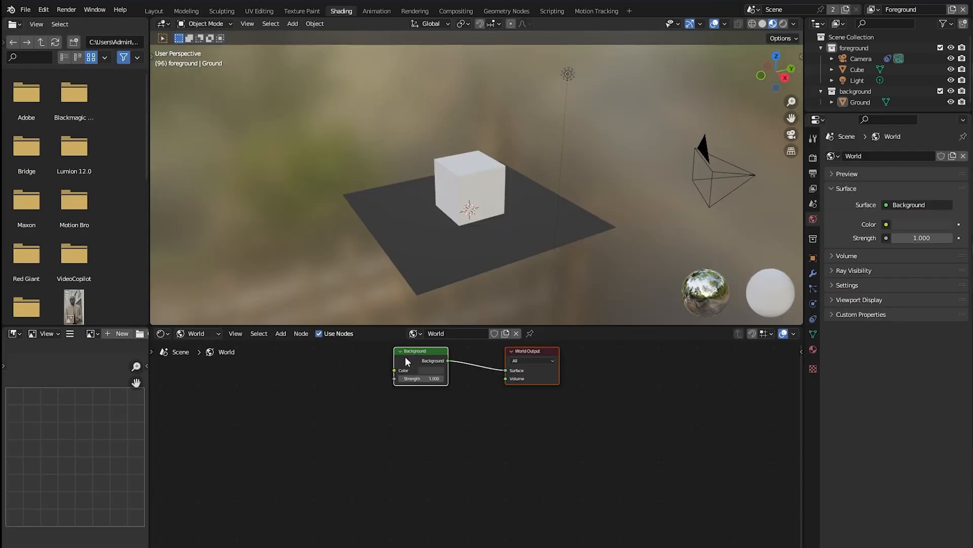
# Step: Add a mapped environment texture with LUSAIL.hdr to the world background and look through the camera
pyautogui.hotkey('ctrl', 't')
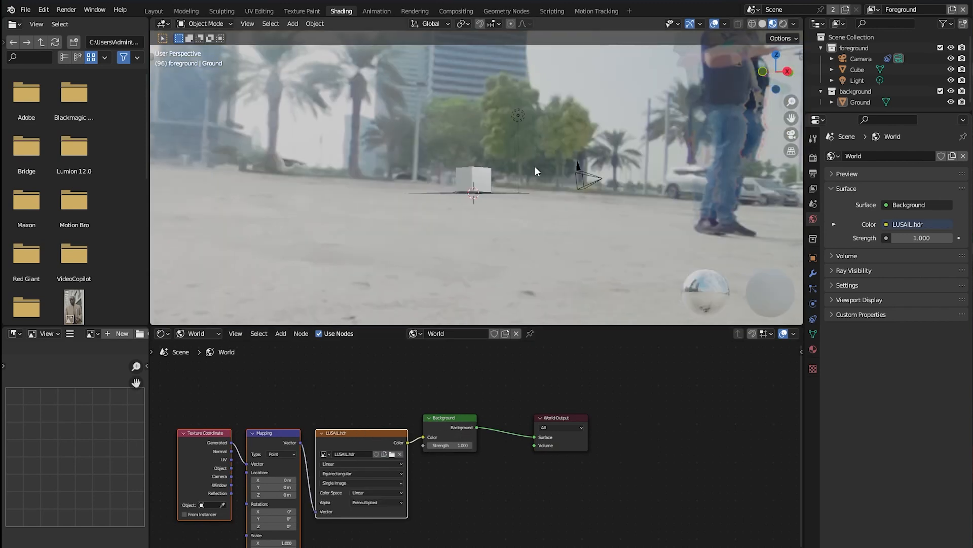
pyautogui.press('KP_0')
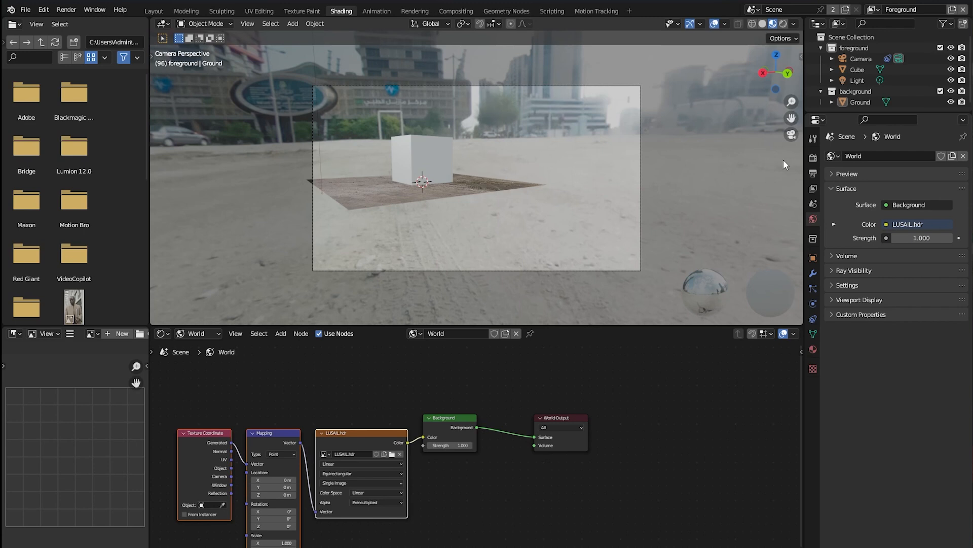
# Step: Set the environment texture's Z rotation to 125° to line it up with the footage, and lower the background strength slightly
pyautogui.click(834, 223)
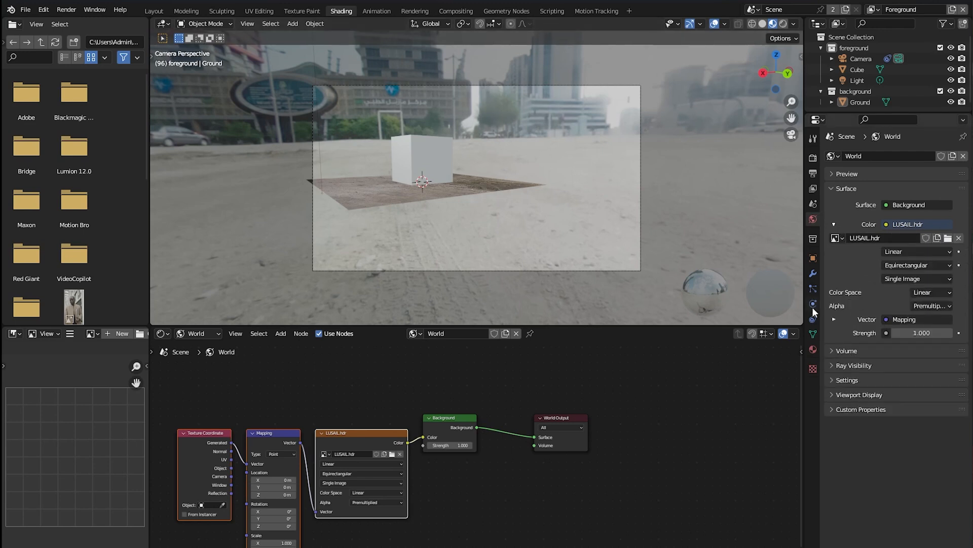
pyautogui.click(833, 319)
pyautogui.moveTo(923, 416); pyautogui.dragTo(972, 417)
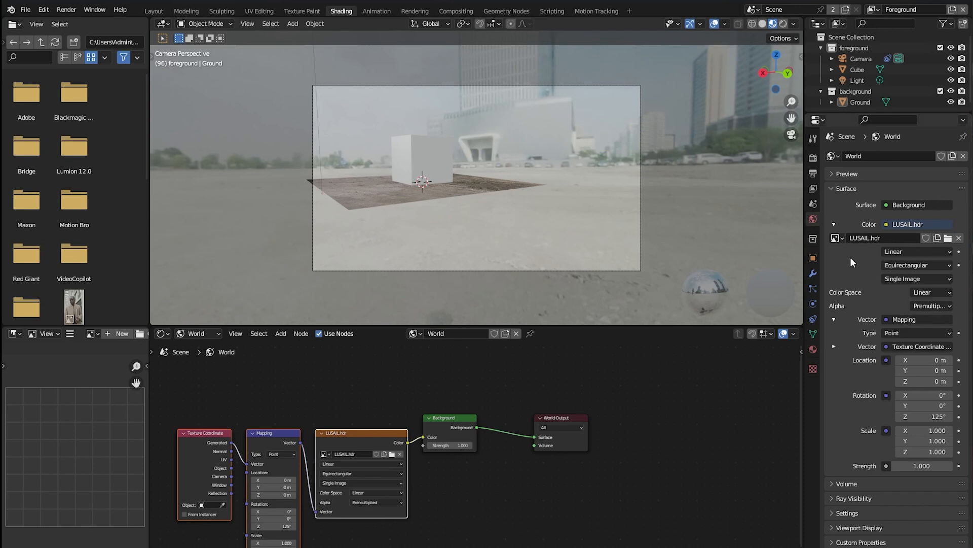
pyautogui.click(838, 223)
pyautogui.moveTo(923, 238)
pyautogui.mouseDown()
pyautogui.moveTo(877, 238)
pyautogui.moveTo(907, 238)
pyautogui.mouseUp()
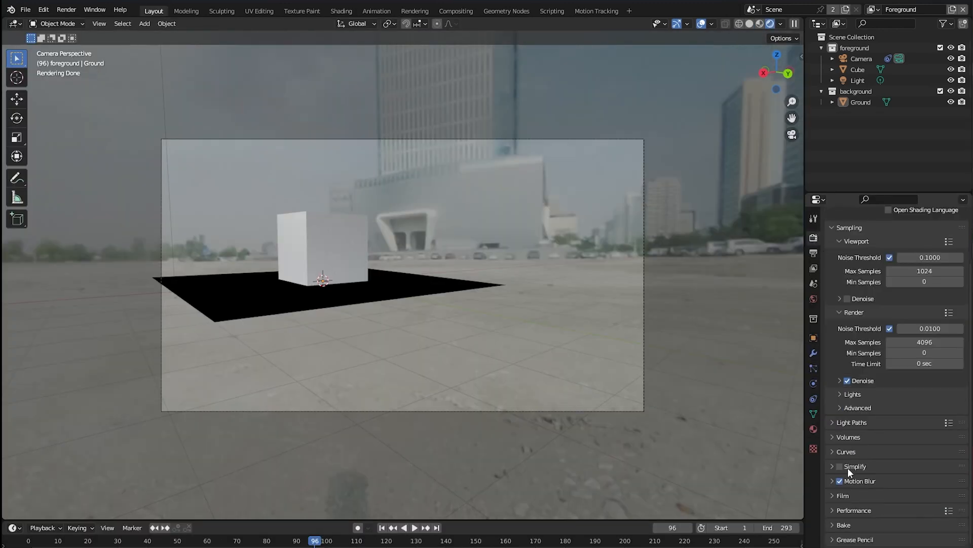
# Step: Make the render film transparent so the footage shows behind the cube
pyautogui.scroll(-1, 841, 476)
pyautogui.click(834, 478)
pyautogui.scroll(-4, 898, 482)
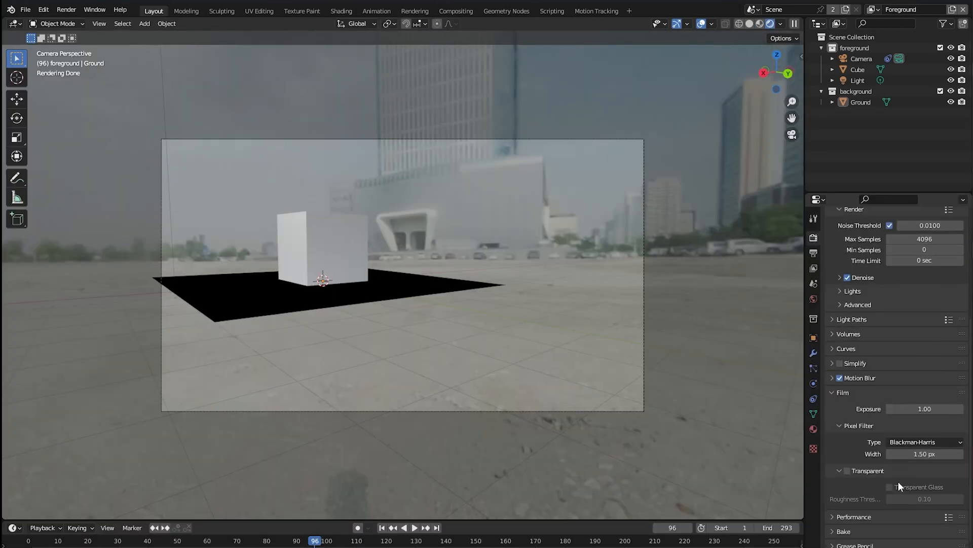
pyautogui.click(847, 471)
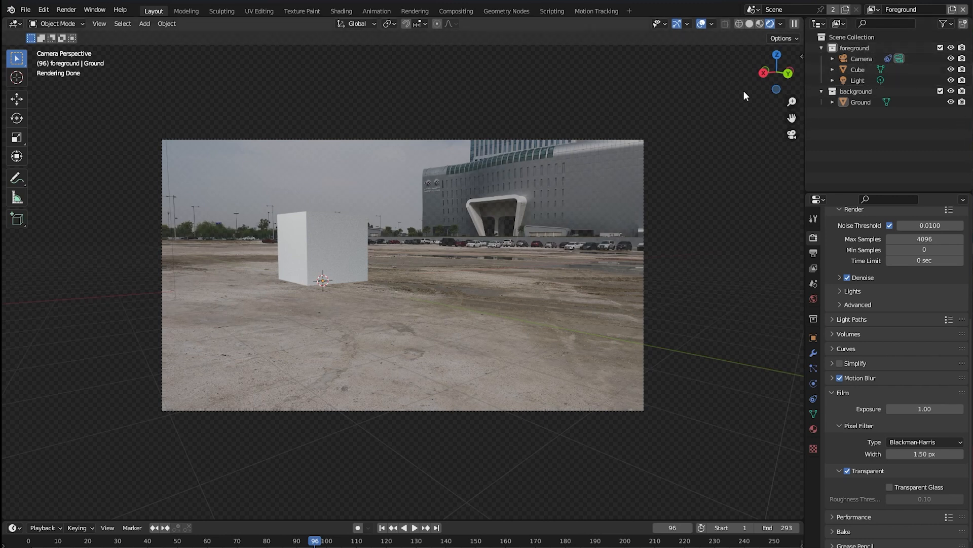
# Step: Select the camera, open its lens settings and play the timeline in rendered view to check the cube against the footage
pyautogui.click(838, 61)
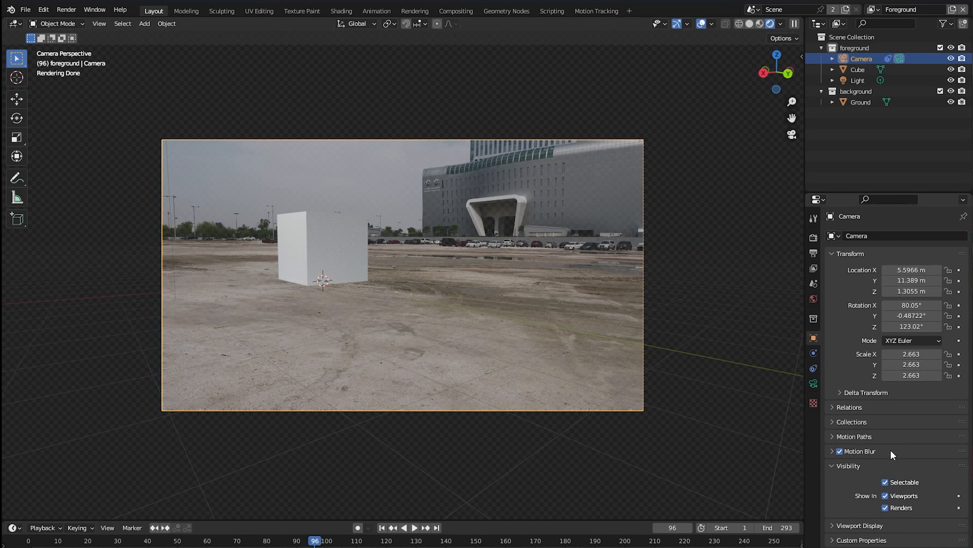
pyautogui.click(815, 386)
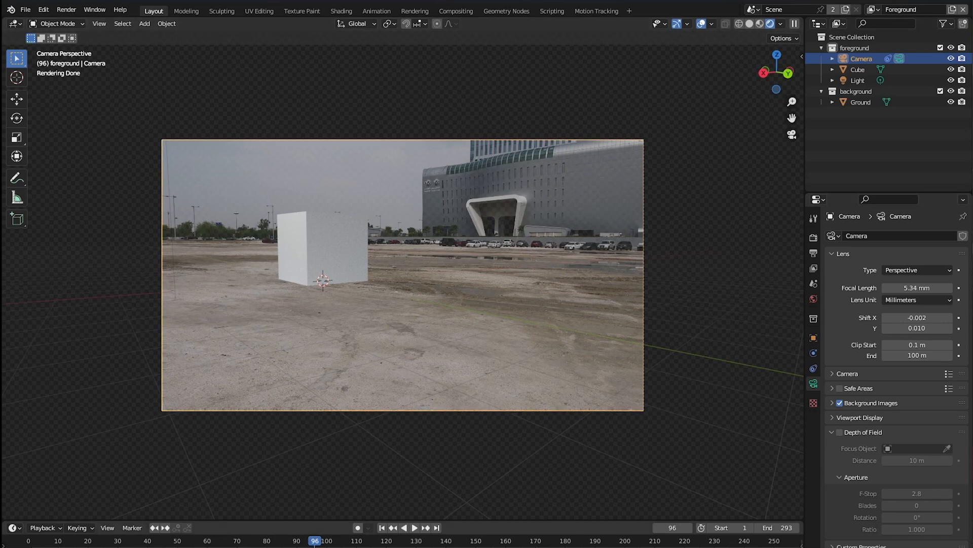
pyautogui.click(95, 541)
pyautogui.press('space')
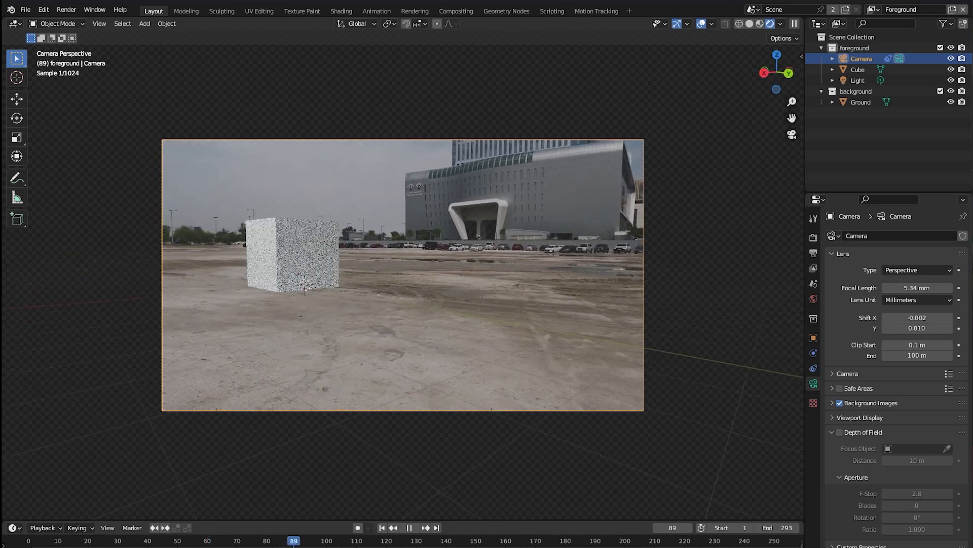
pyautogui.press('space')
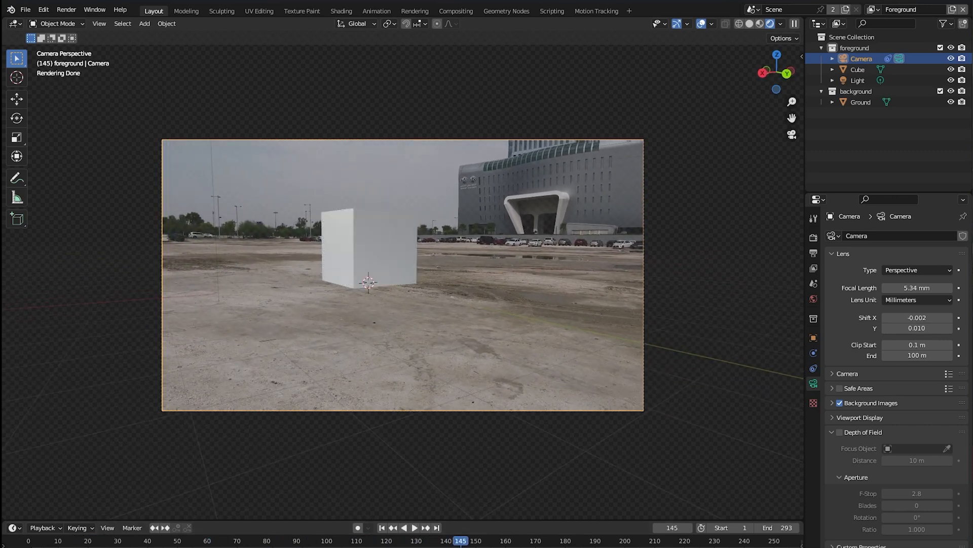
pyautogui.press('space')
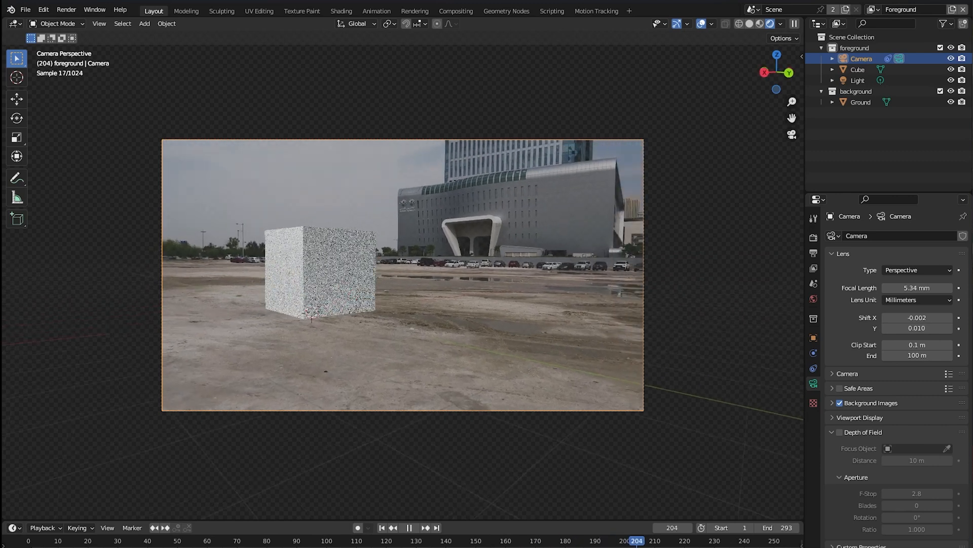
pyautogui.press('space')
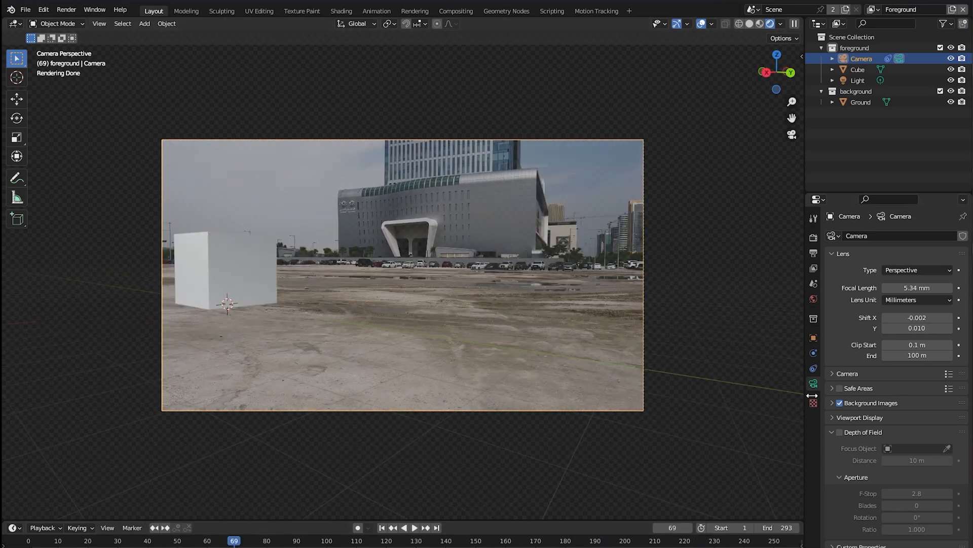
# Step: Check the camera's depth of field option and go to the scene's render settings
pyautogui.click(840, 431)
pyautogui.click(839, 431)
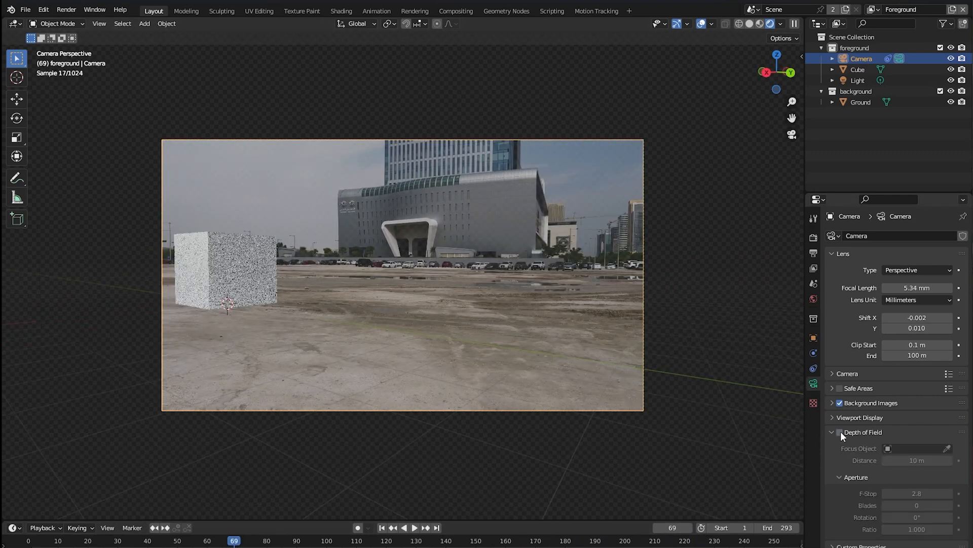
pyautogui.click(812, 238)
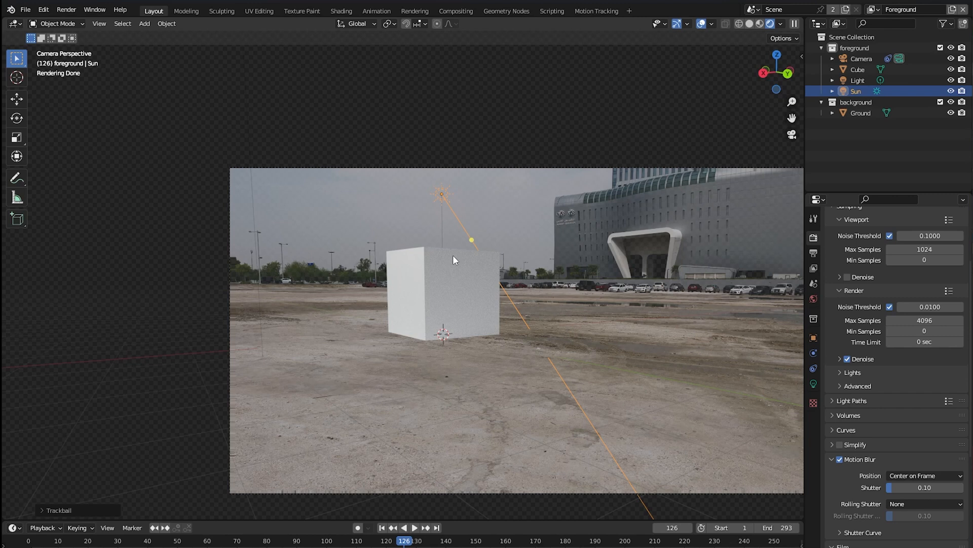
# Step: Look over the foreground and background collections and switch the active view layer to Background
pyautogui.click(821, 48)
pyautogui.click(822, 59)
pyautogui.click(822, 59)
pyautogui.click(822, 48)
pyautogui.click(872, 9)
pyautogui.click(873, 9)
pyautogui.click(819, 39)
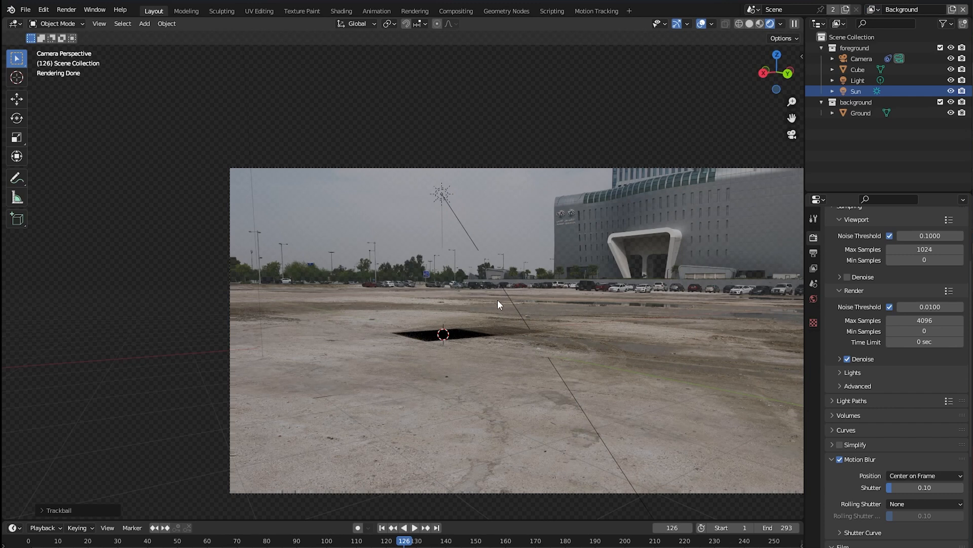
# Step: Rotate the sun light freely to redirect the cube's shadow on the ground, and switch the view layer back to Foreground
pyautogui.click(444, 194)
pyautogui.press('r')
pyautogui.press('r')
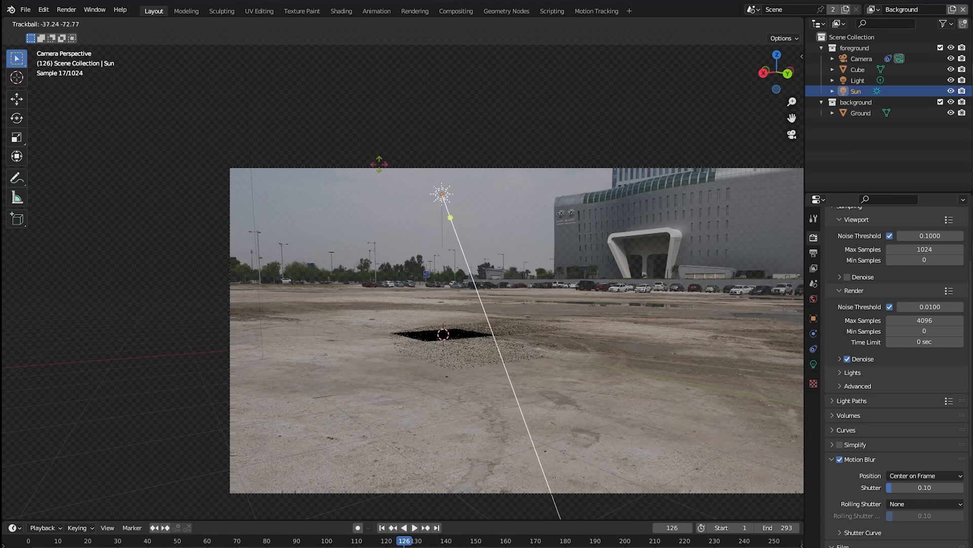
pyautogui.click(378, 175)
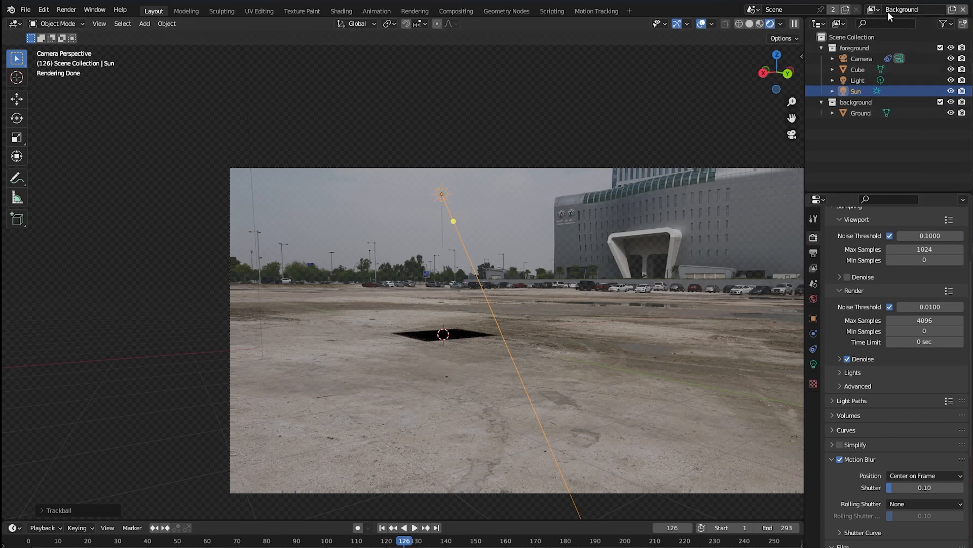
pyautogui.click(873, 10)
pyautogui.click(829, 25)
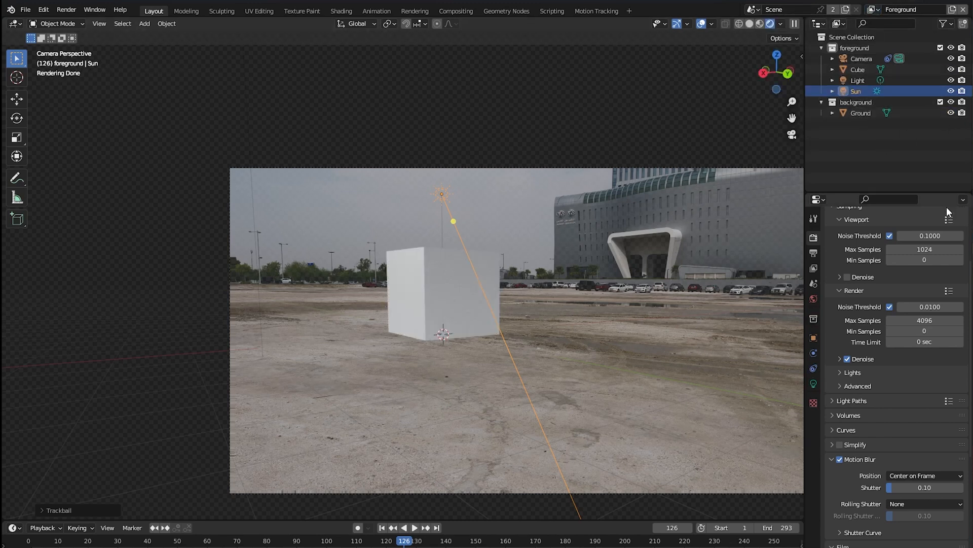
# Step: Review the automatically generated compositing node tree and turn off the use of nodes
pyautogui.click(455, 10)
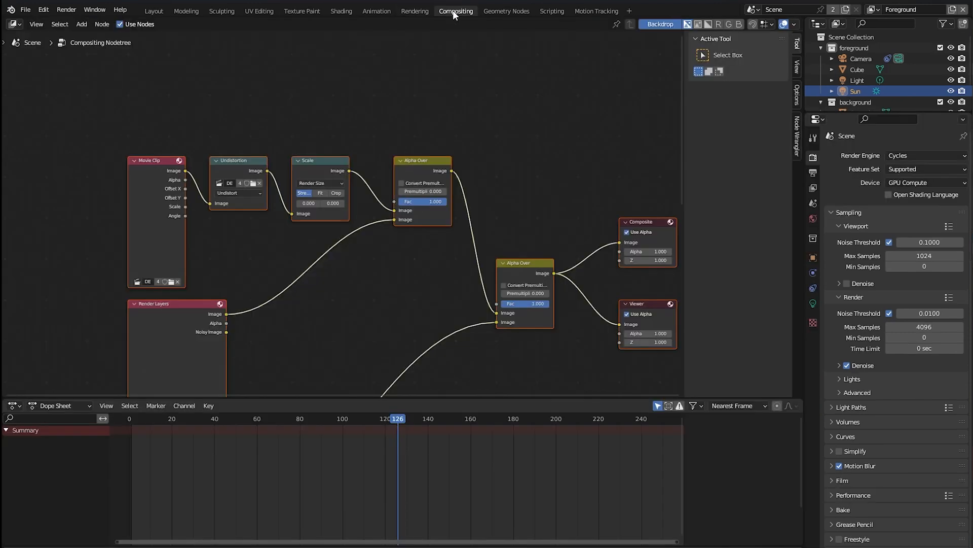
pyautogui.scroll(-3, 342, 212)
pyautogui.moveTo(412, 255); pyautogui.dragTo(404, 195, button='middle')
pyautogui.scroll(-1, 404, 196)
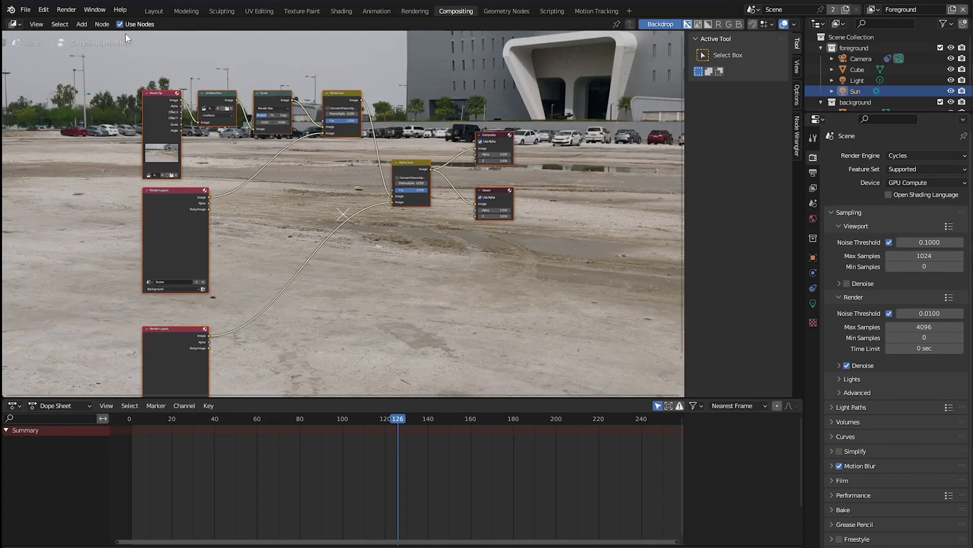
pyautogui.click(121, 24)
# Step: Delete the background collection in the Layout workspace and move the Ground object into the foreground collection
pyautogui.click(153, 12)
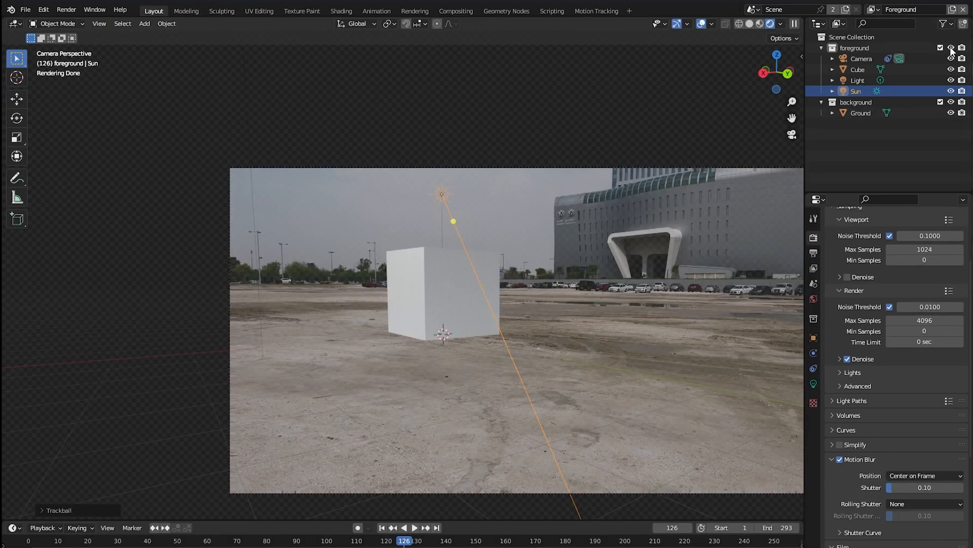
pyautogui.moveTo(856, 111); pyautogui.dragTo(863, 142)
pyautogui.click(854, 104)
pyautogui.press('x')
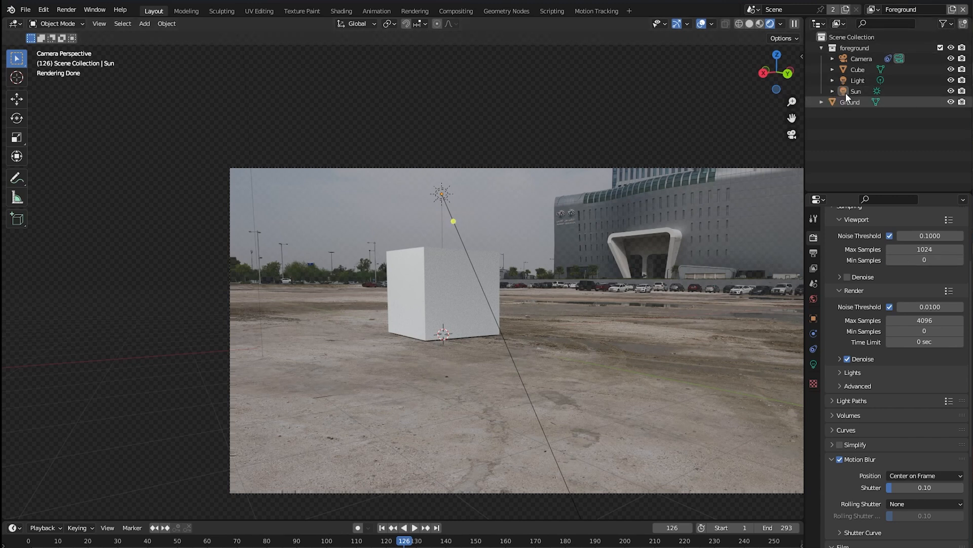
pyautogui.moveTo(835, 100); pyautogui.dragTo(859, 50)
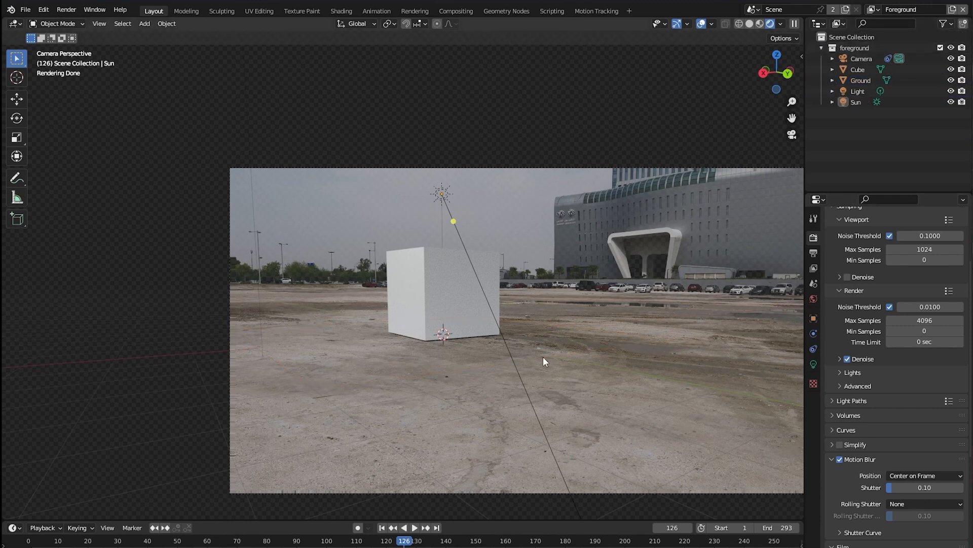
# Step: Scale up the Ground plane so it covers more of the parking lot around the cube
pyautogui.click(406, 372)
pyautogui.press('s')
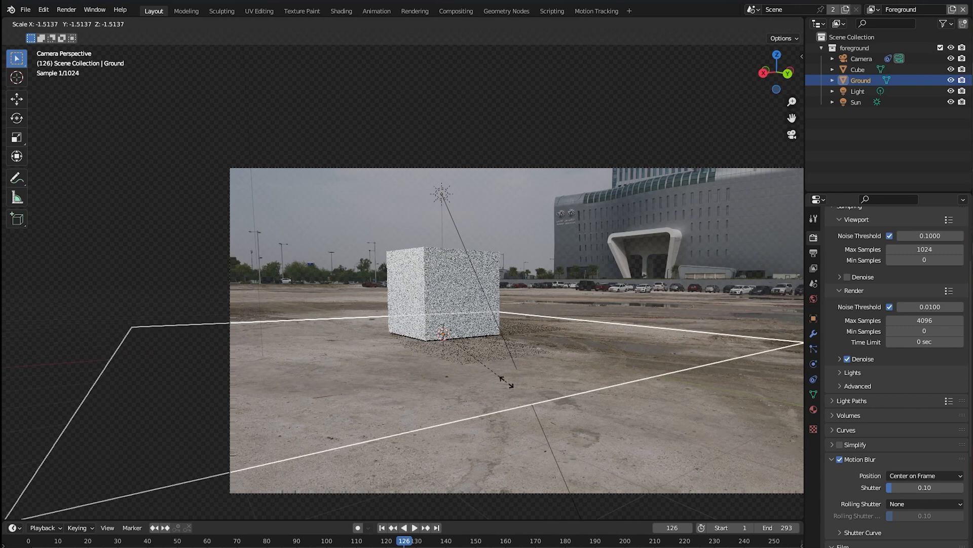
pyautogui.click(626, 368)
# Step: Rotate the Sun light freely with the trackball to change the direction of the cube's shadow
pyautogui.click(861, 92)
pyautogui.click(841, 101)
pyautogui.press('r')
pyautogui.press('r')
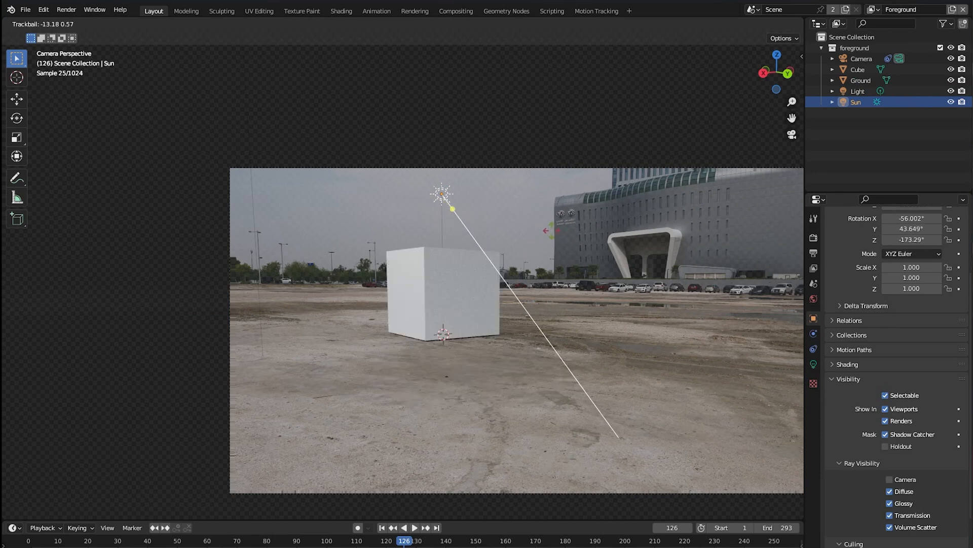
pyautogui.click(556, 233)
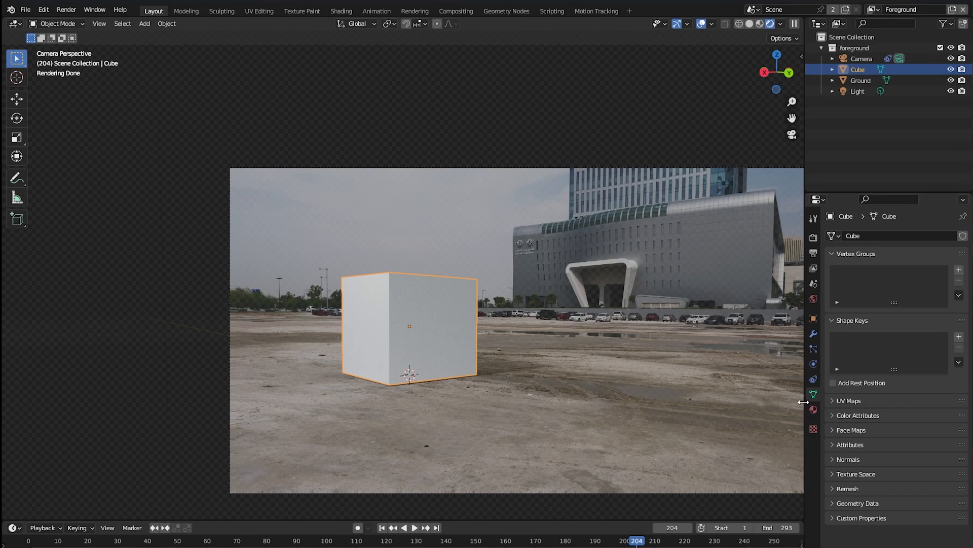
# Step: Add a Subdivision Surface modifier to the Cube
pyautogui.click(814, 410)
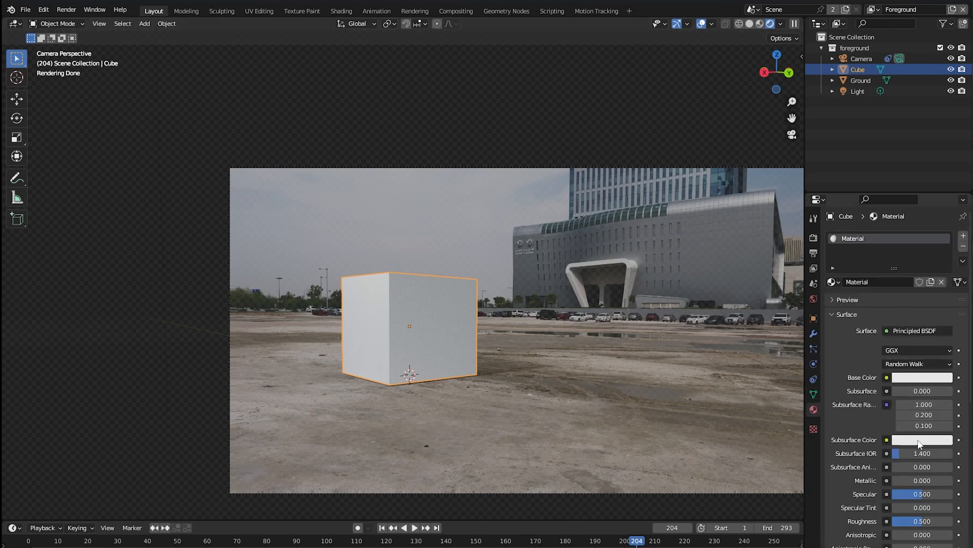
pyautogui.click(813, 334)
pyautogui.click(896, 235)
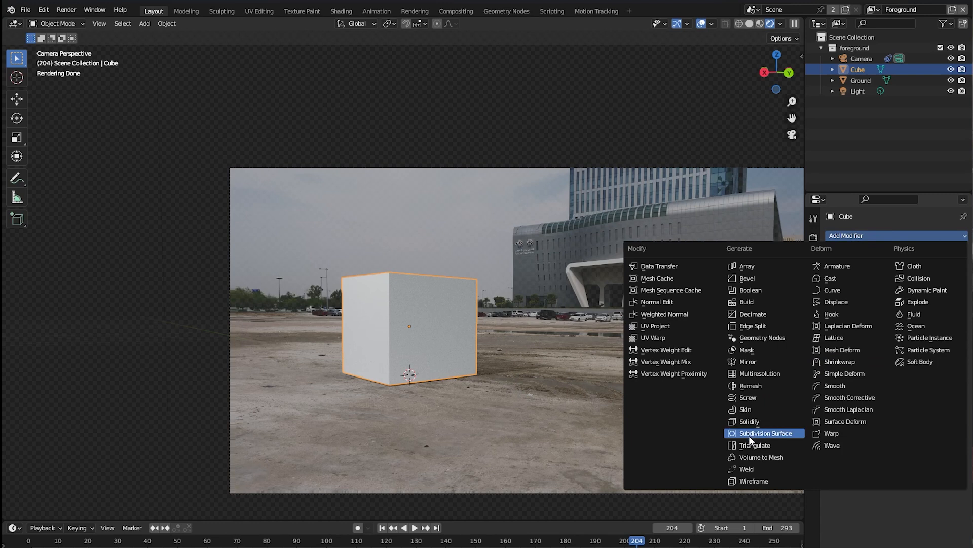
pyautogui.click(747, 433)
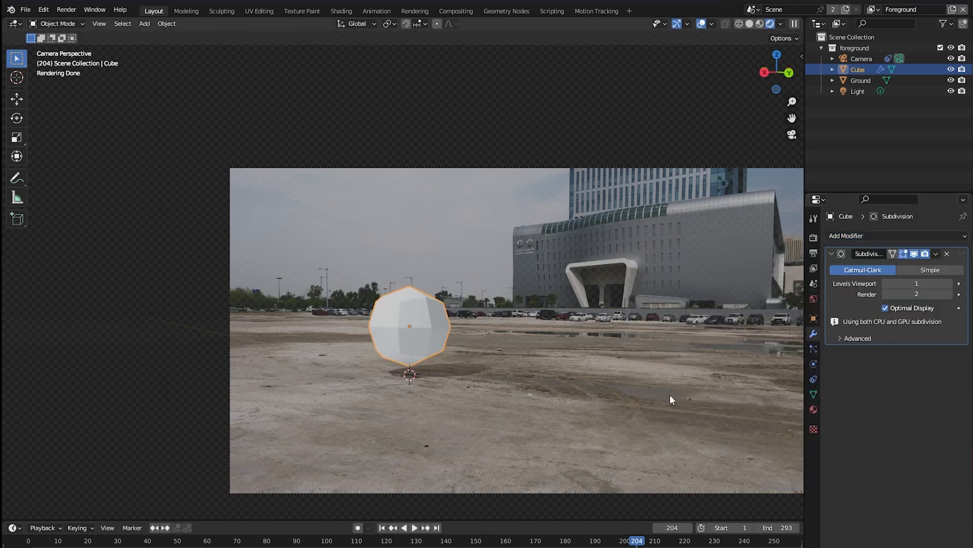
# Step: Set the Cube material's Metallic to 1.000 and Roughness to 0.000
pyautogui.click(814, 409)
pyautogui.moveTo(904, 478); pyautogui.dragTo(949, 480)
pyautogui.moveTo(928, 522); pyautogui.dragTo(892, 522)
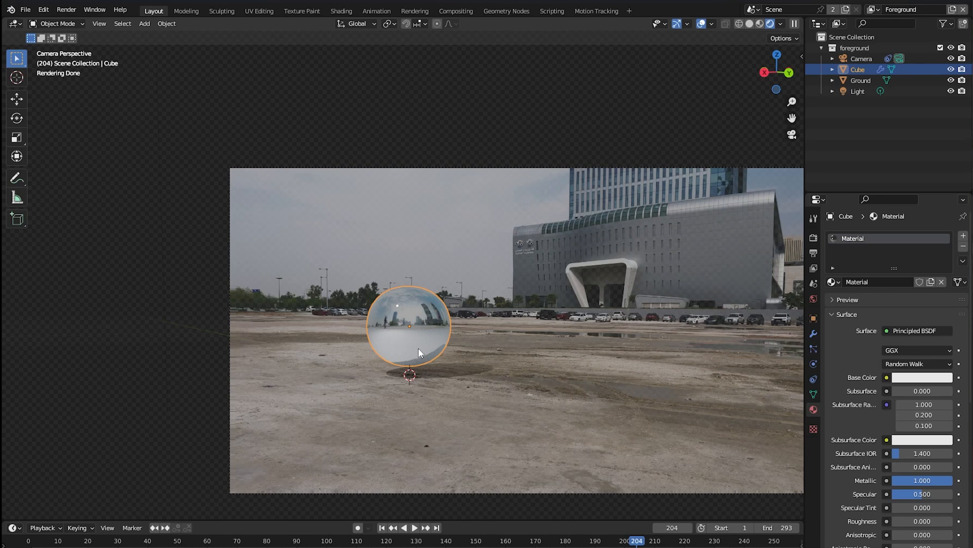
# Step: Examine the environment reflections on the metallic sphere up close from other angles and return to the camera view
pyautogui.scroll(1, 418, 350)
pyautogui.moveTo(419, 354); pyautogui.dragTo(454, 387, button='middle')
pyautogui.scroll(4, 375, 375)
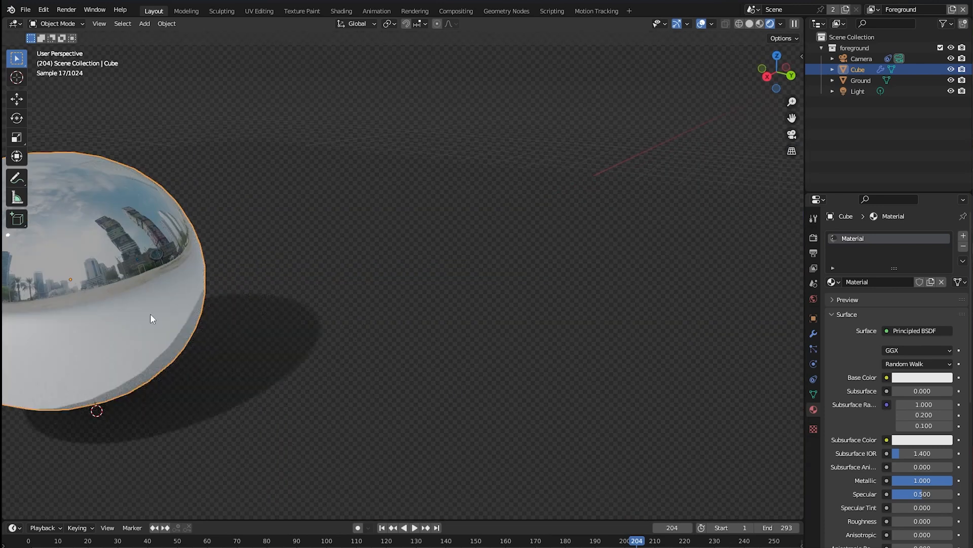
pyautogui.moveTo(150, 313); pyautogui.dragTo(198, 281, button='middle')
pyautogui.scroll(3, 197, 281)
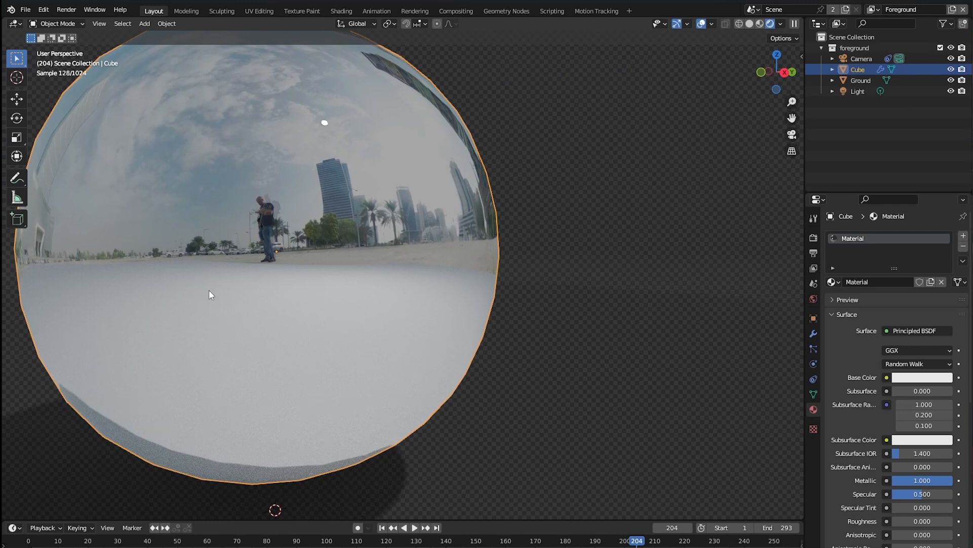
pyautogui.press('KP_0')
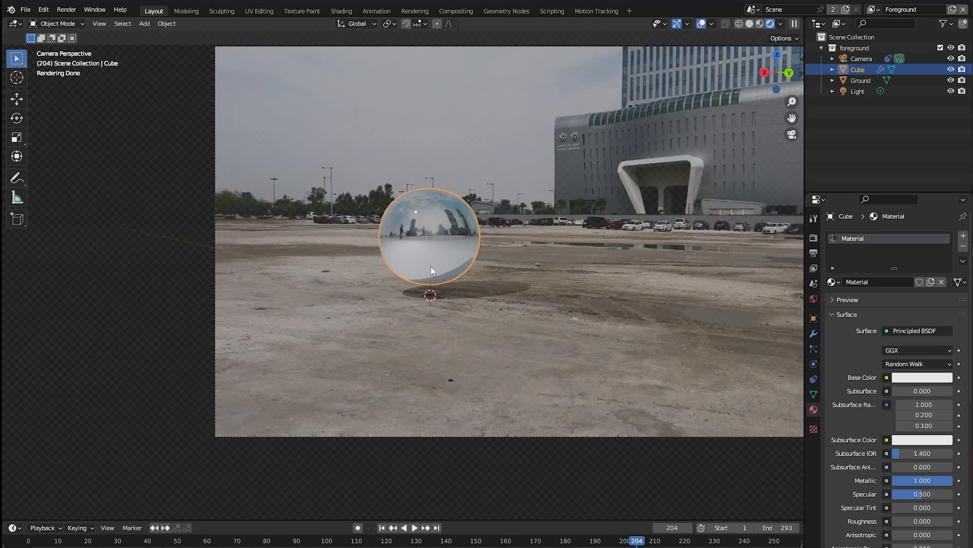
# Step: Subdivide the Ground plane's mesh repeatedly in Edit Mode to give it a denser grid
pyautogui.click(578, 335)
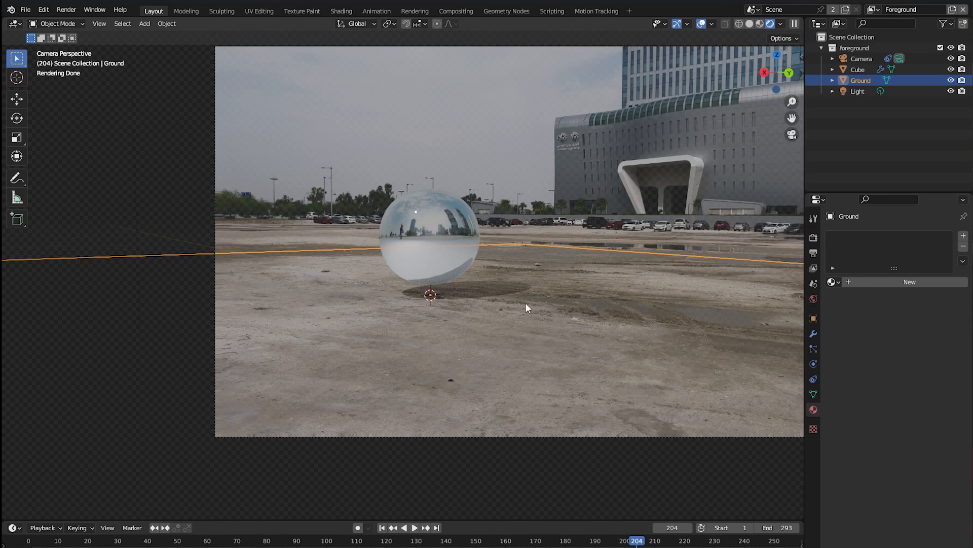
pyautogui.press('Tab')
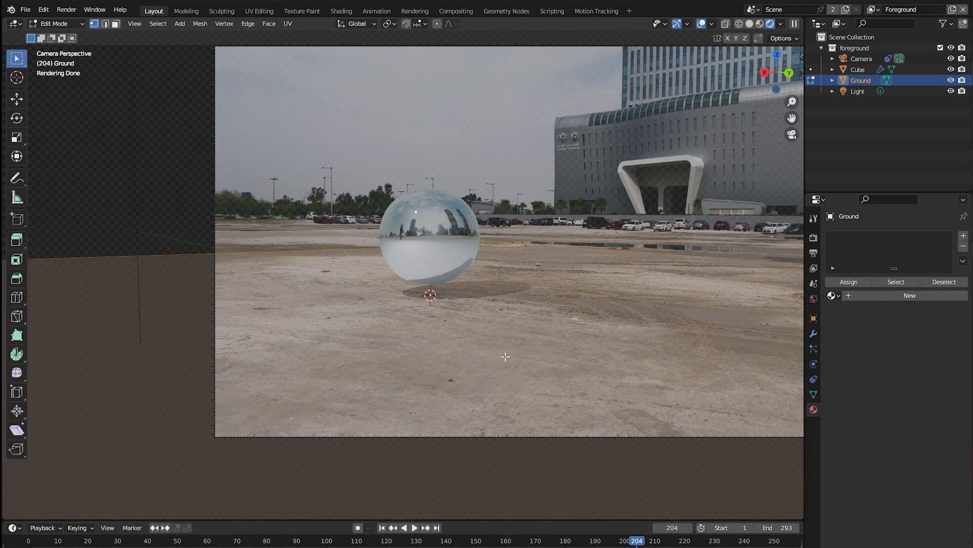
pyautogui.rightClick(505, 356)
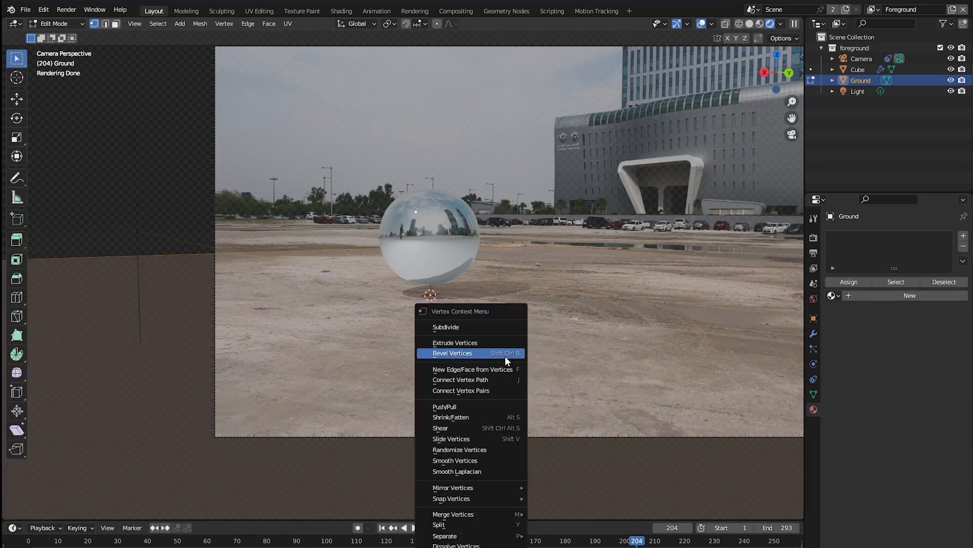
pyautogui.click(483, 322)
pyautogui.rightClick(483, 320)
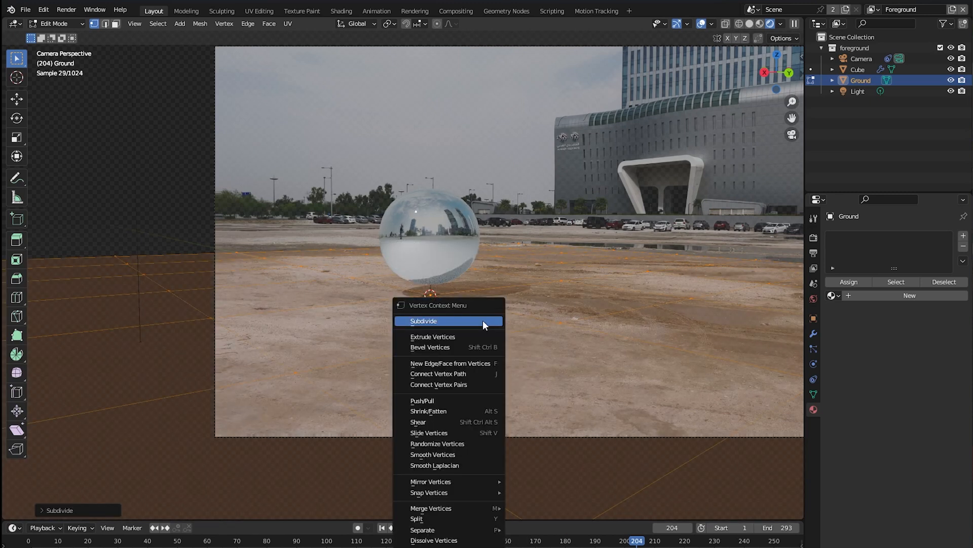
pyautogui.click(482, 320)
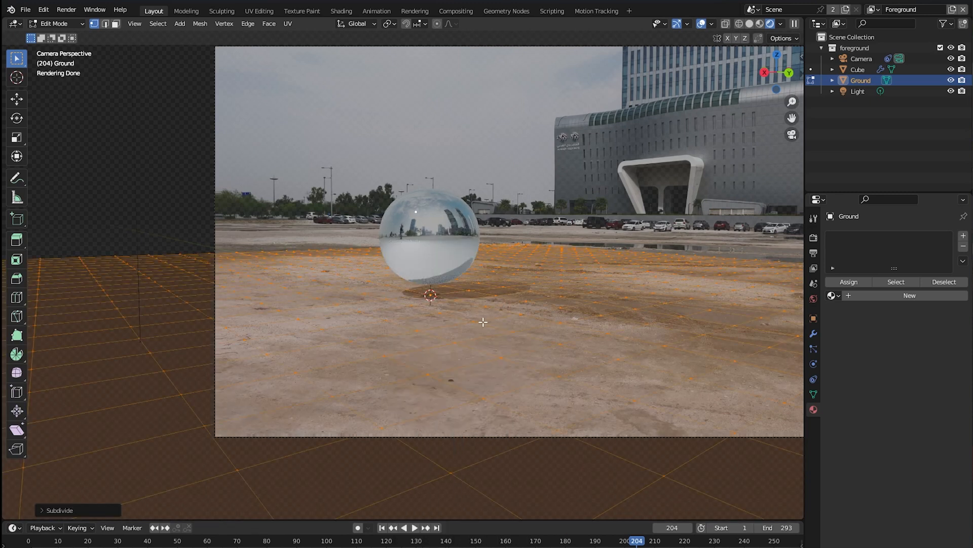
# Step: Unwrap the Ground mesh with Project from View through the camera and return to Object Mode
pyautogui.press('u')
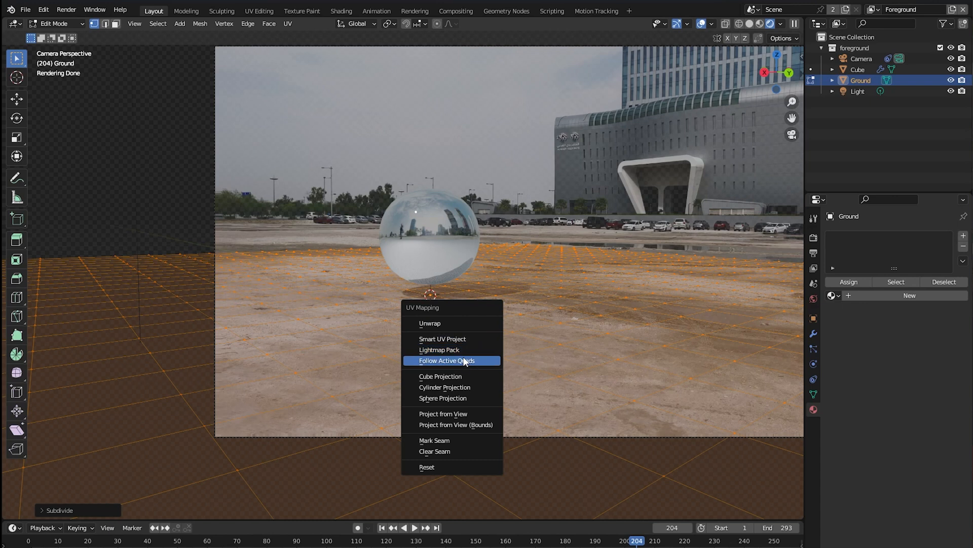
pyautogui.click(457, 414)
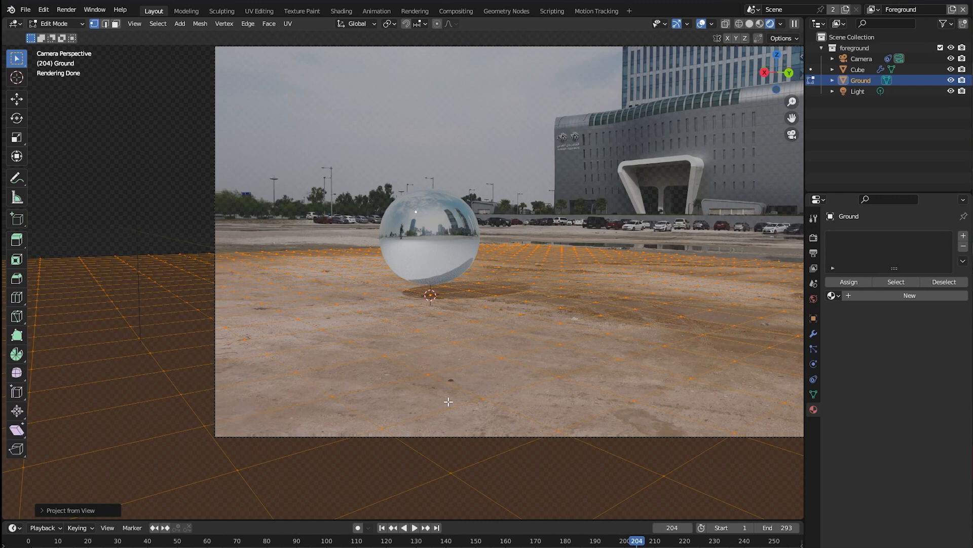
pyautogui.press('Tab')
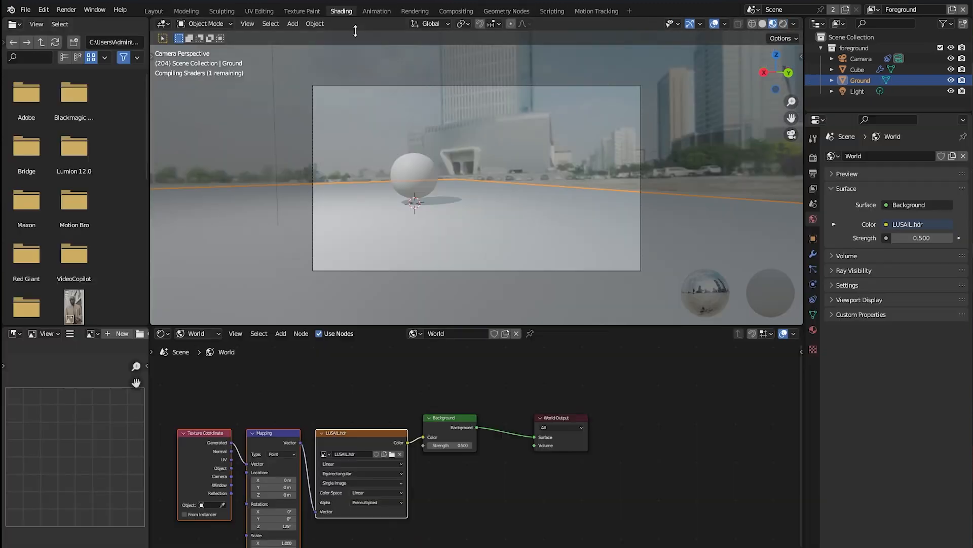
# Step: Create a new Ground material in the Shading workspace and add a mapped Image Texture setup to its Base Color
pyautogui.click(341, 11)
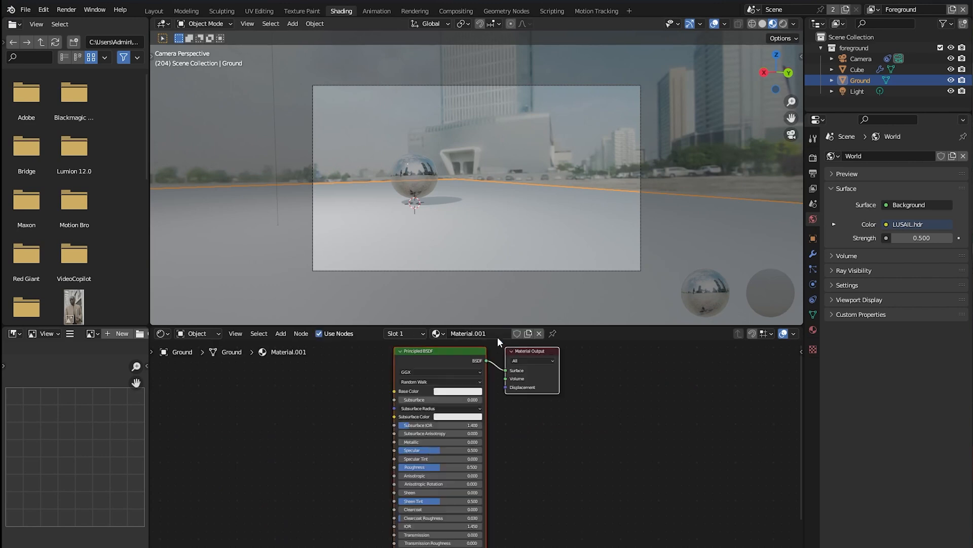
pyautogui.click(428, 368)
pyautogui.hotkey('ctrl', 't')
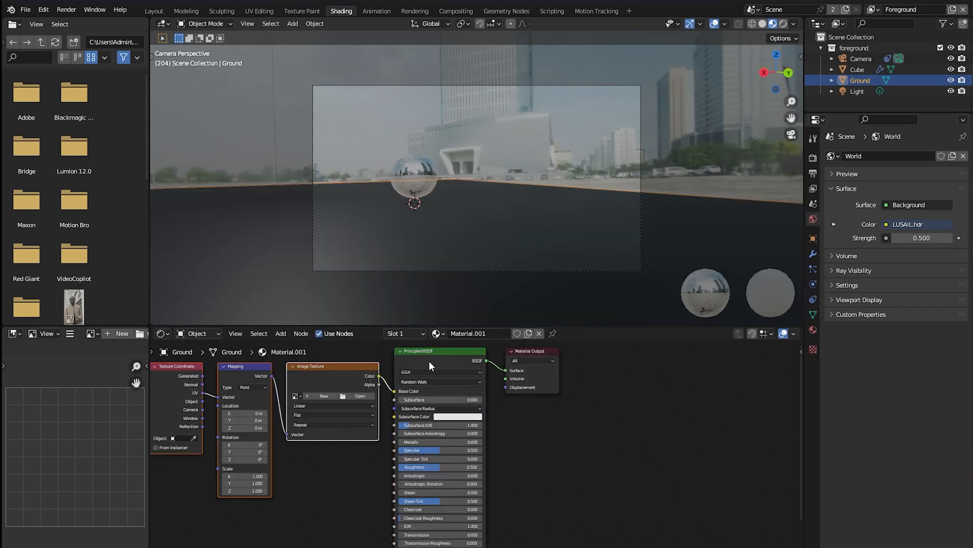
# Step: Load DESC_00000.png into the Ground's Image Texture node and set its source to Image Sequence
pyautogui.click(312, 406)
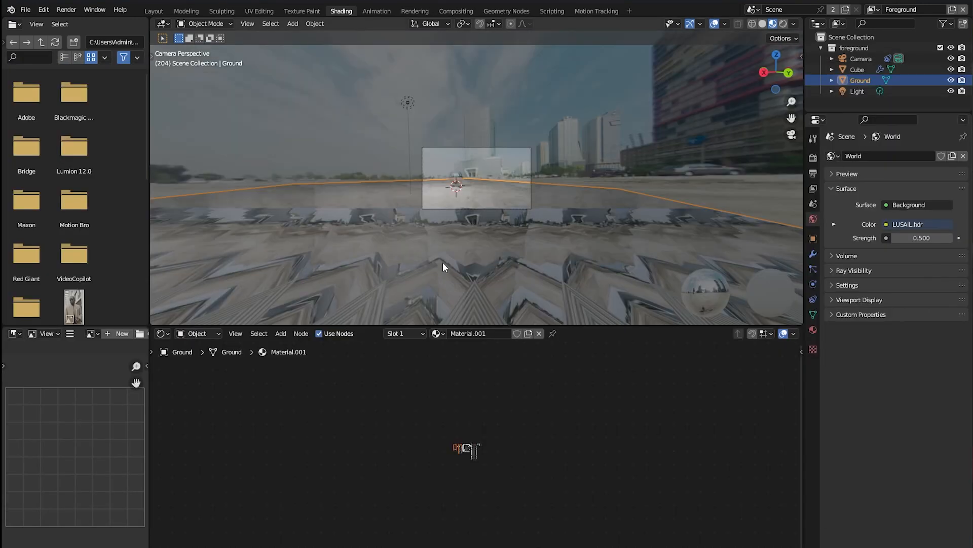
pyautogui.scroll(12, 479, 447)
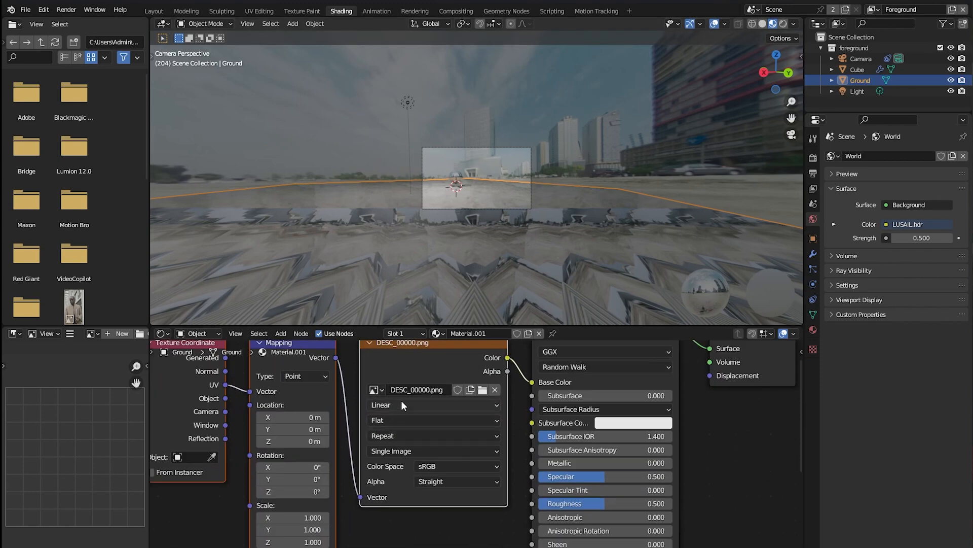
pyautogui.click(397, 451)
pyautogui.click(407, 477)
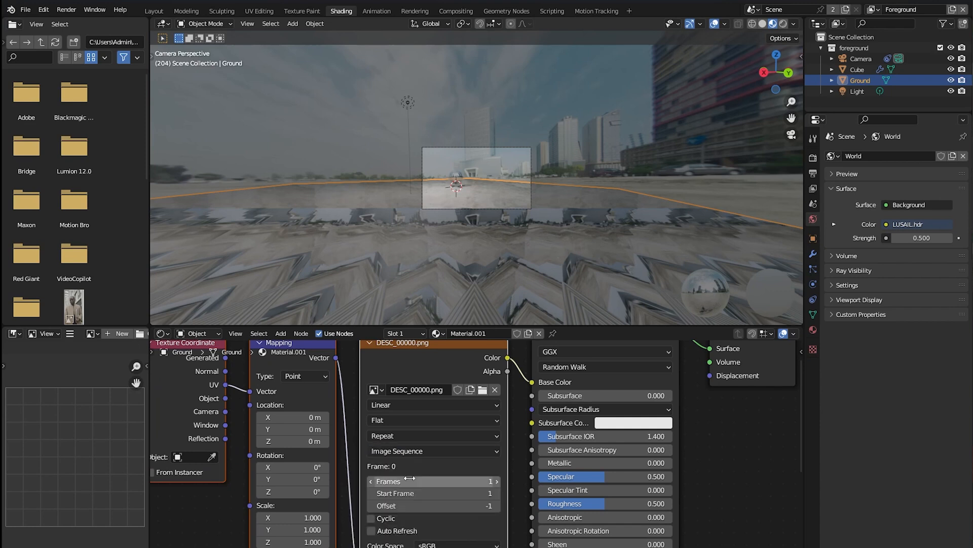
# Step: Lower the metallic sphere in the Layout workspace until it rests on the ground, and select the Ground plane
pyautogui.click(153, 10)
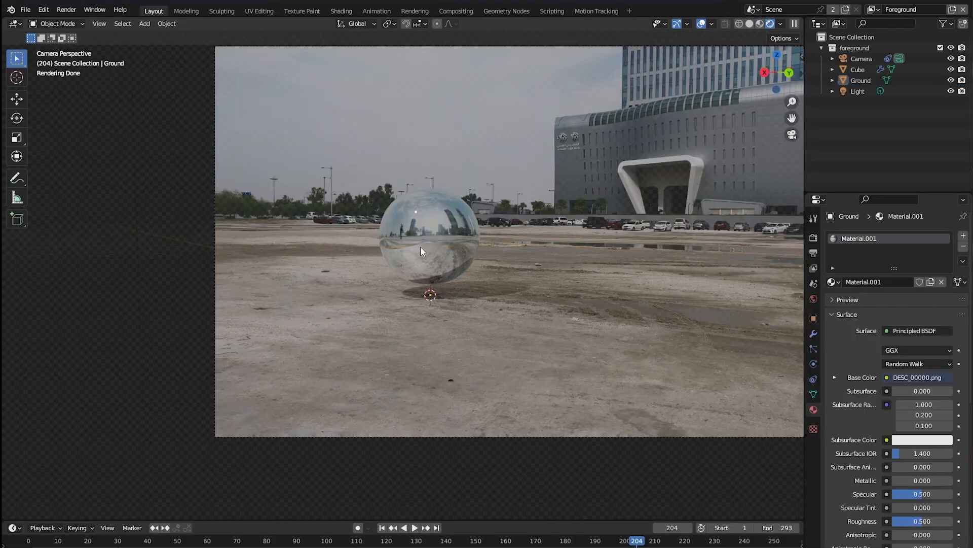
pyautogui.moveTo(435, 262); pyautogui.dragTo(449, 270)
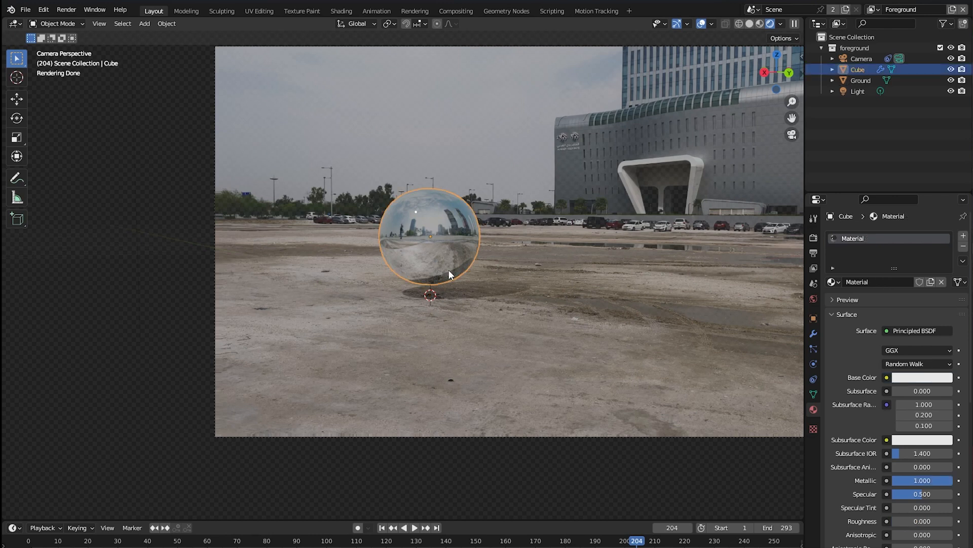
pyautogui.click(387, 312)
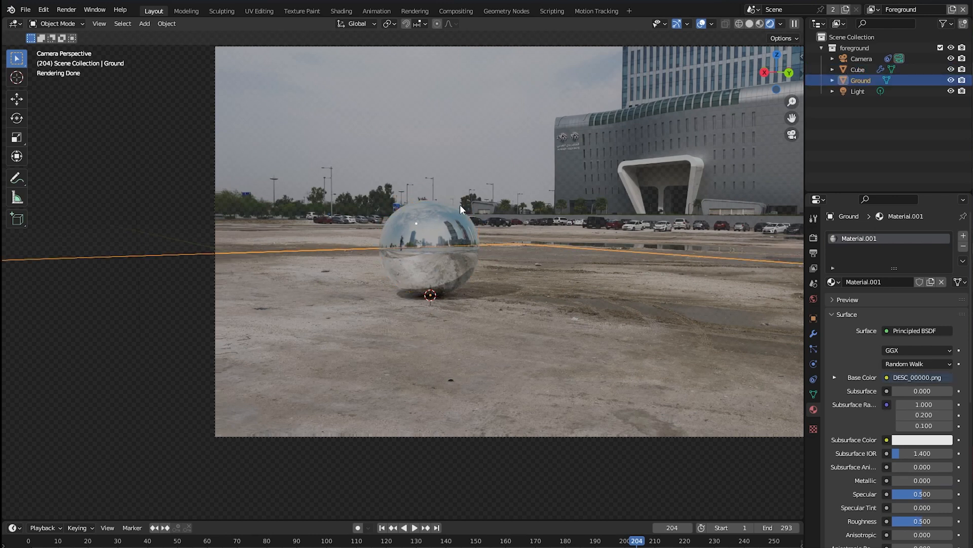
# Step: Stop the playback of the robot animation at frame 129
pyautogui.scroll(6, 400, 319)
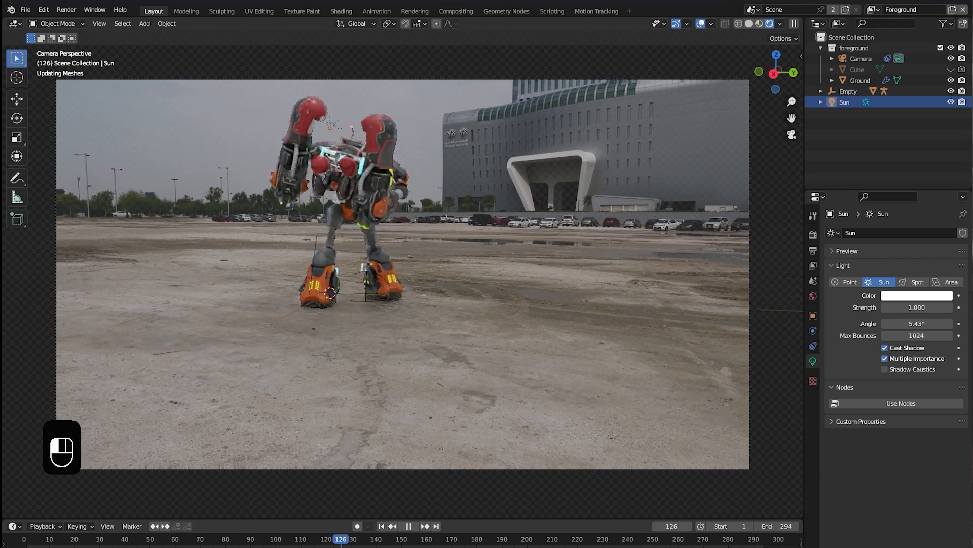
pyautogui.press('space')
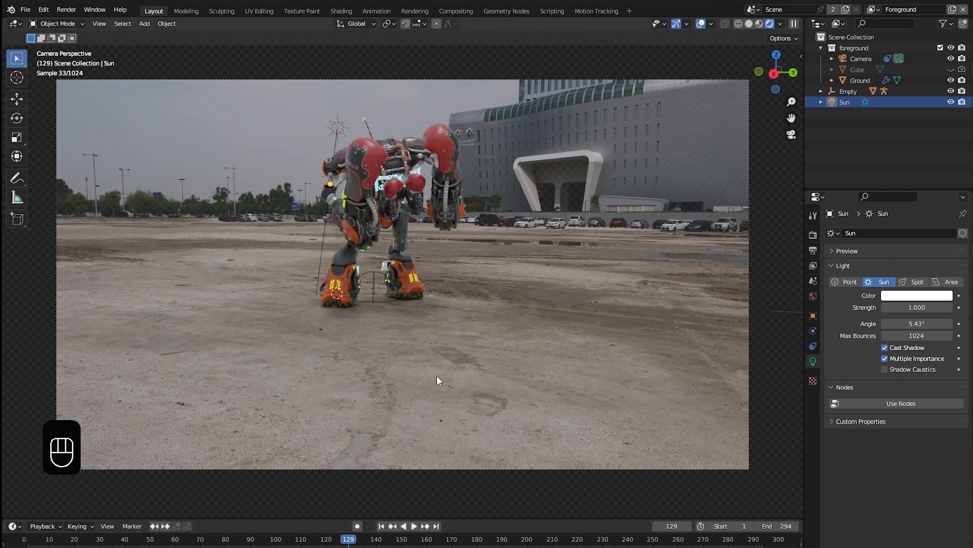